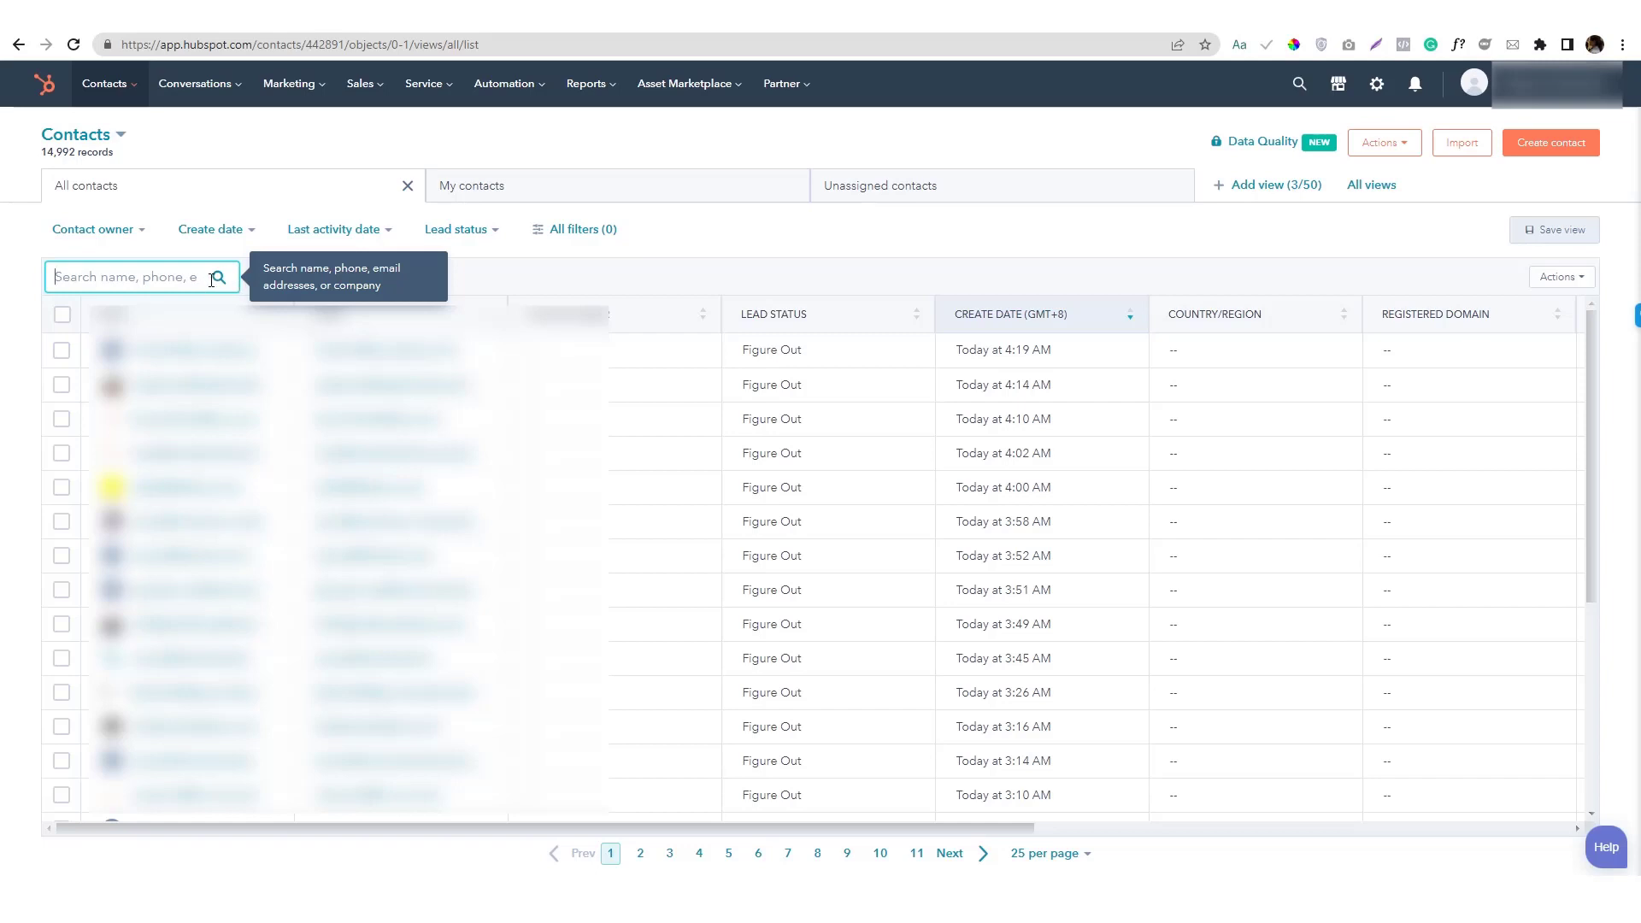
Step: Search the contacts for hollywoodbranded.com, repeat the search, and clear the search text
type("hollywoodbr")
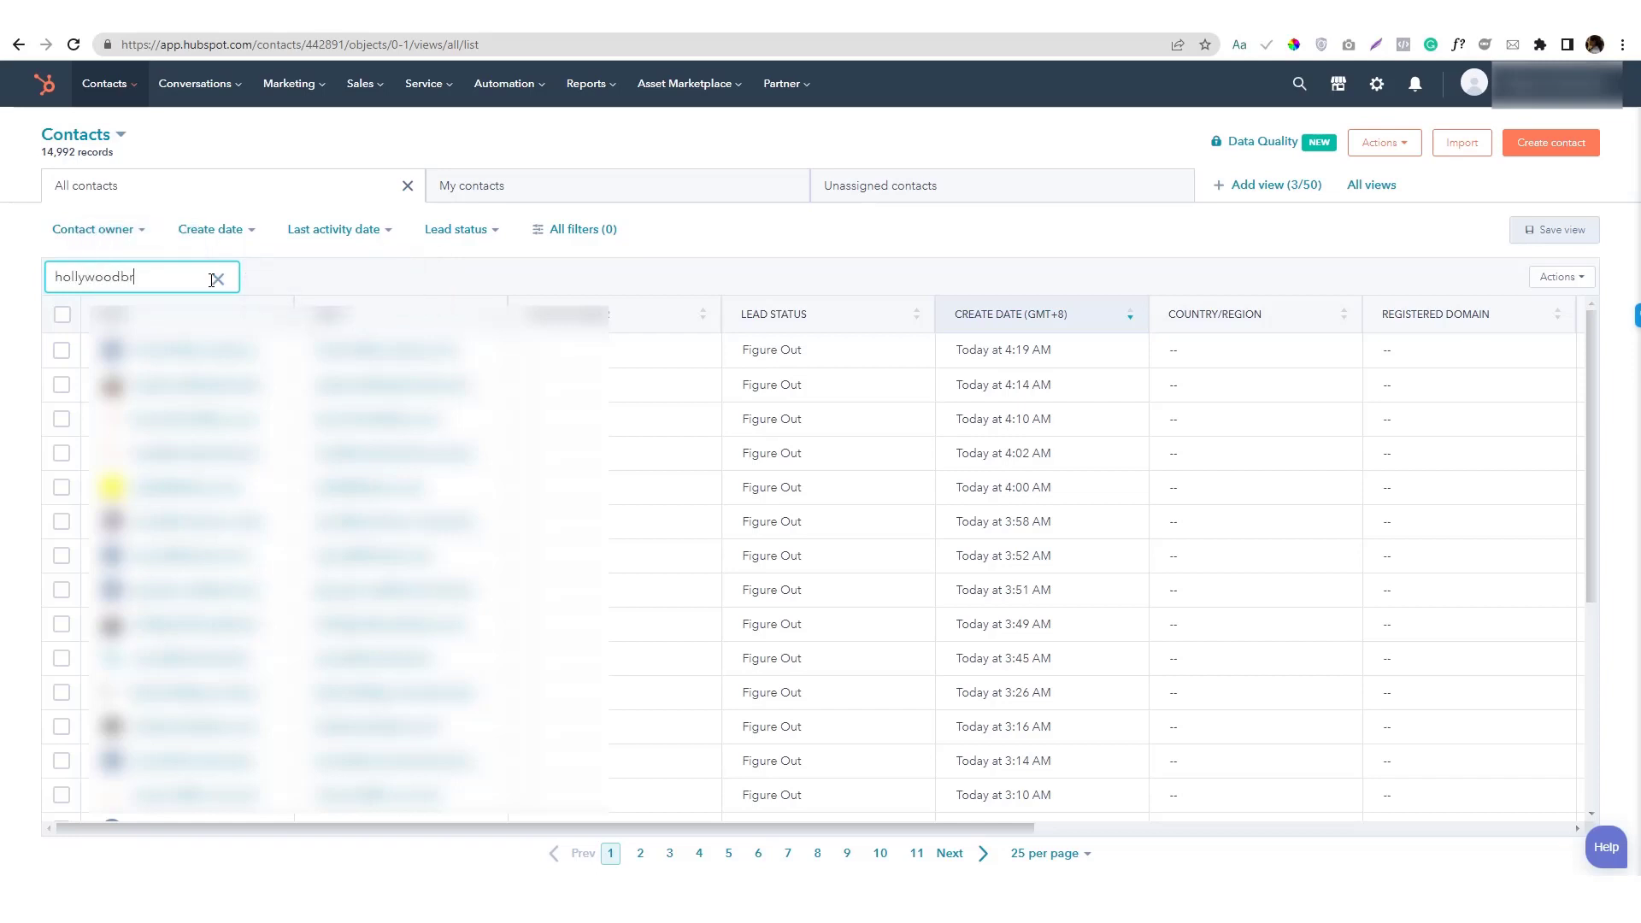
type("anded.com")
key("Return")
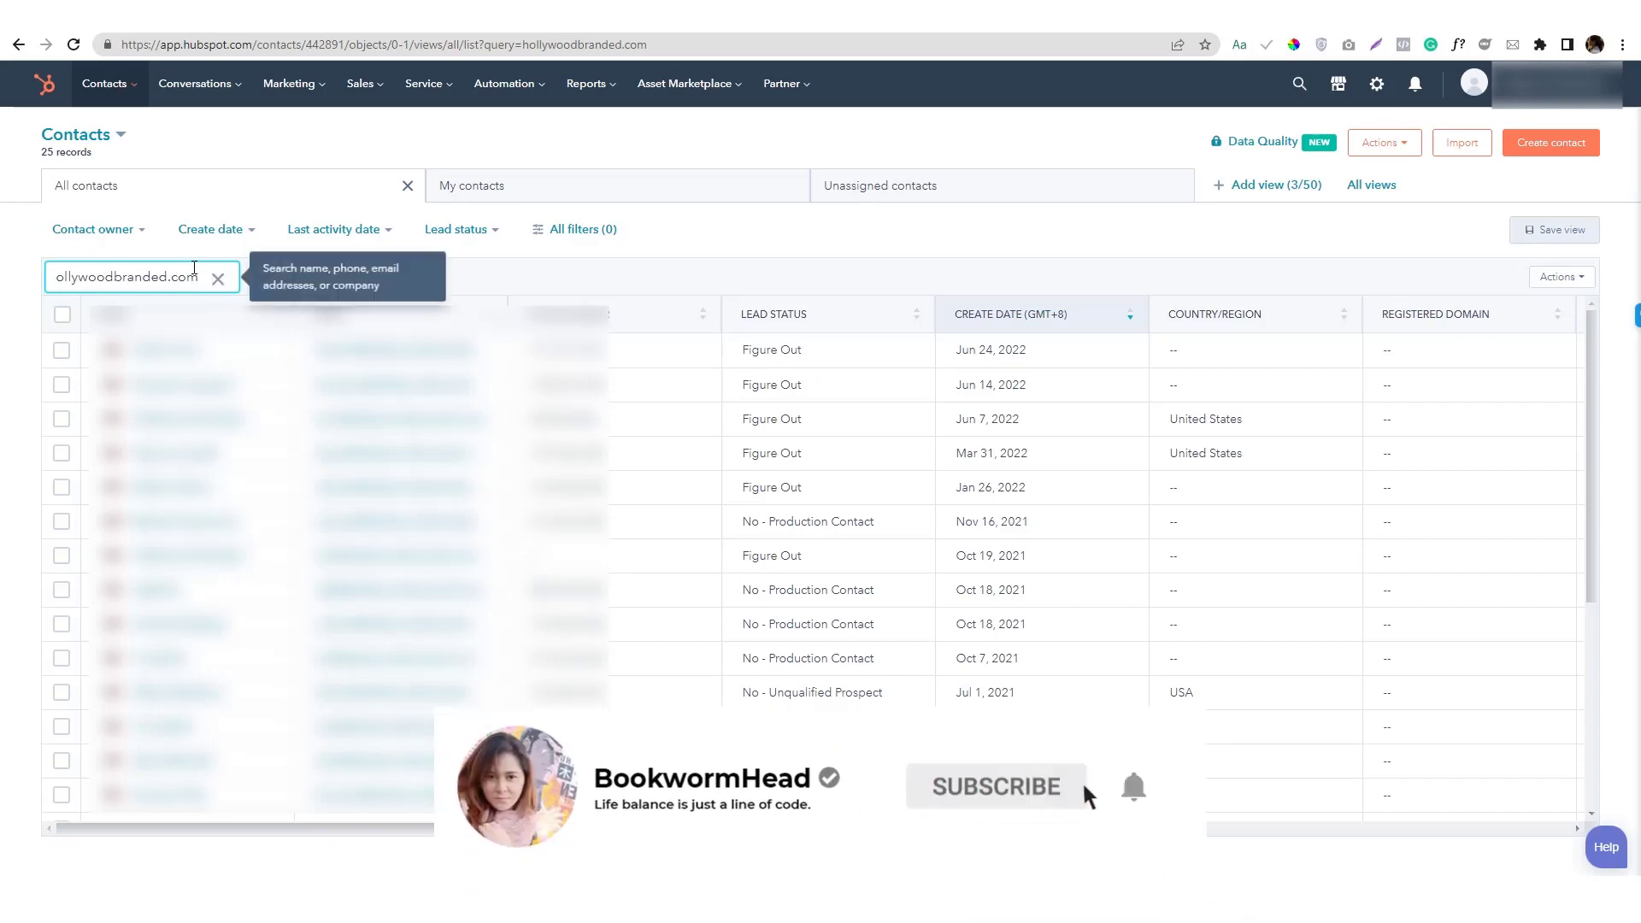
double_click(194, 268)
key("BackSpace")
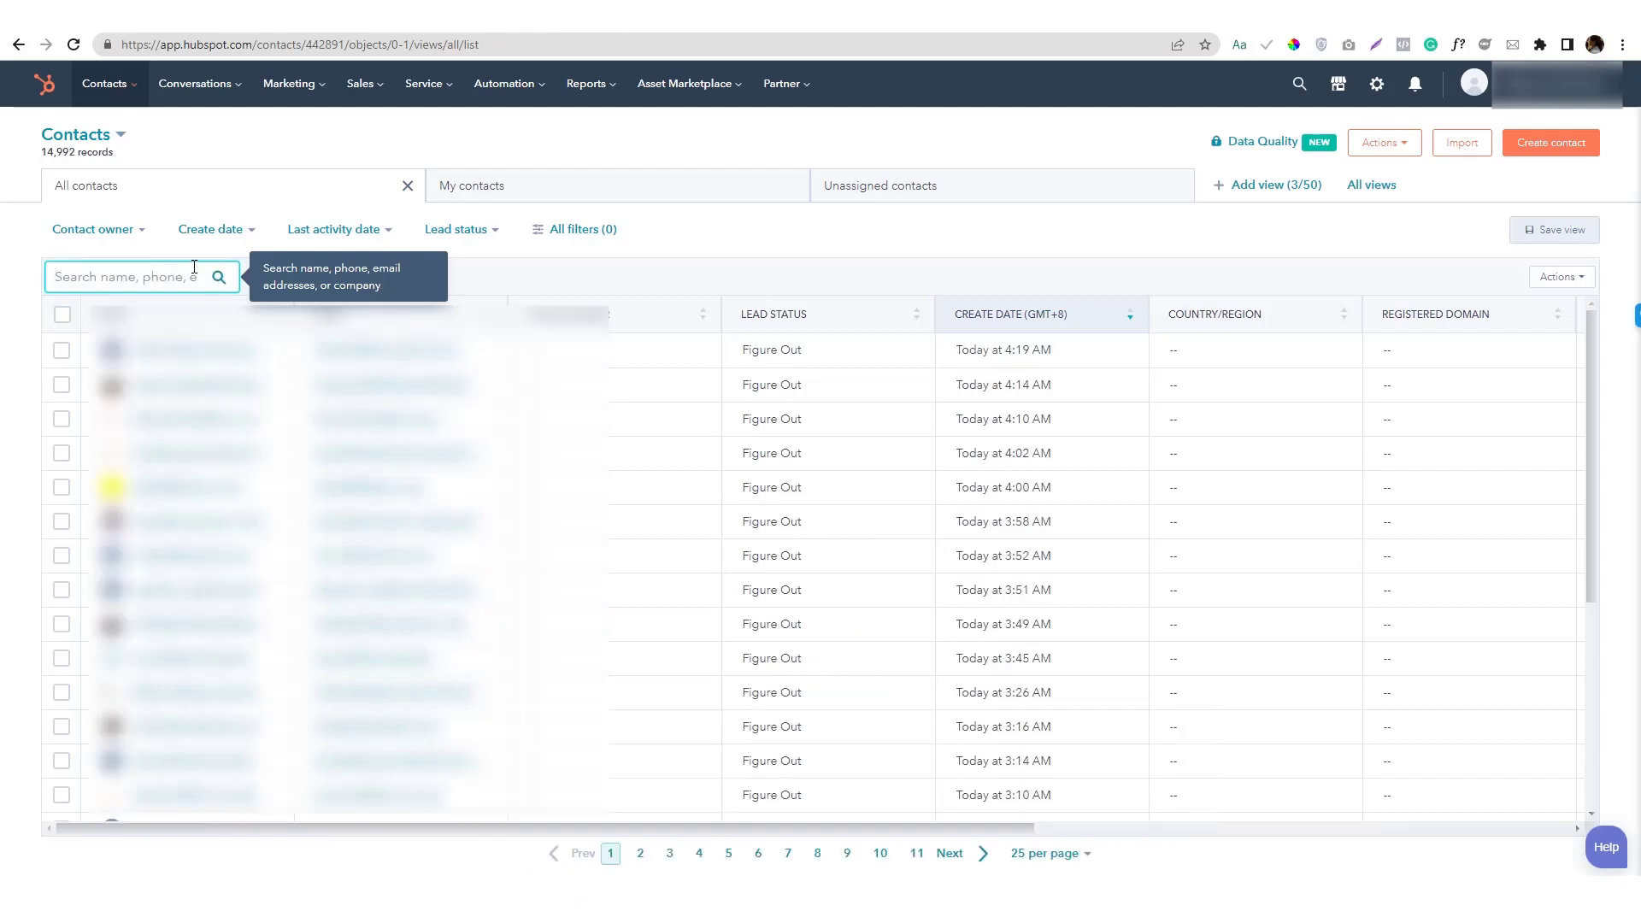
type("hollywoodbranded.com")
key("ctrl+a")
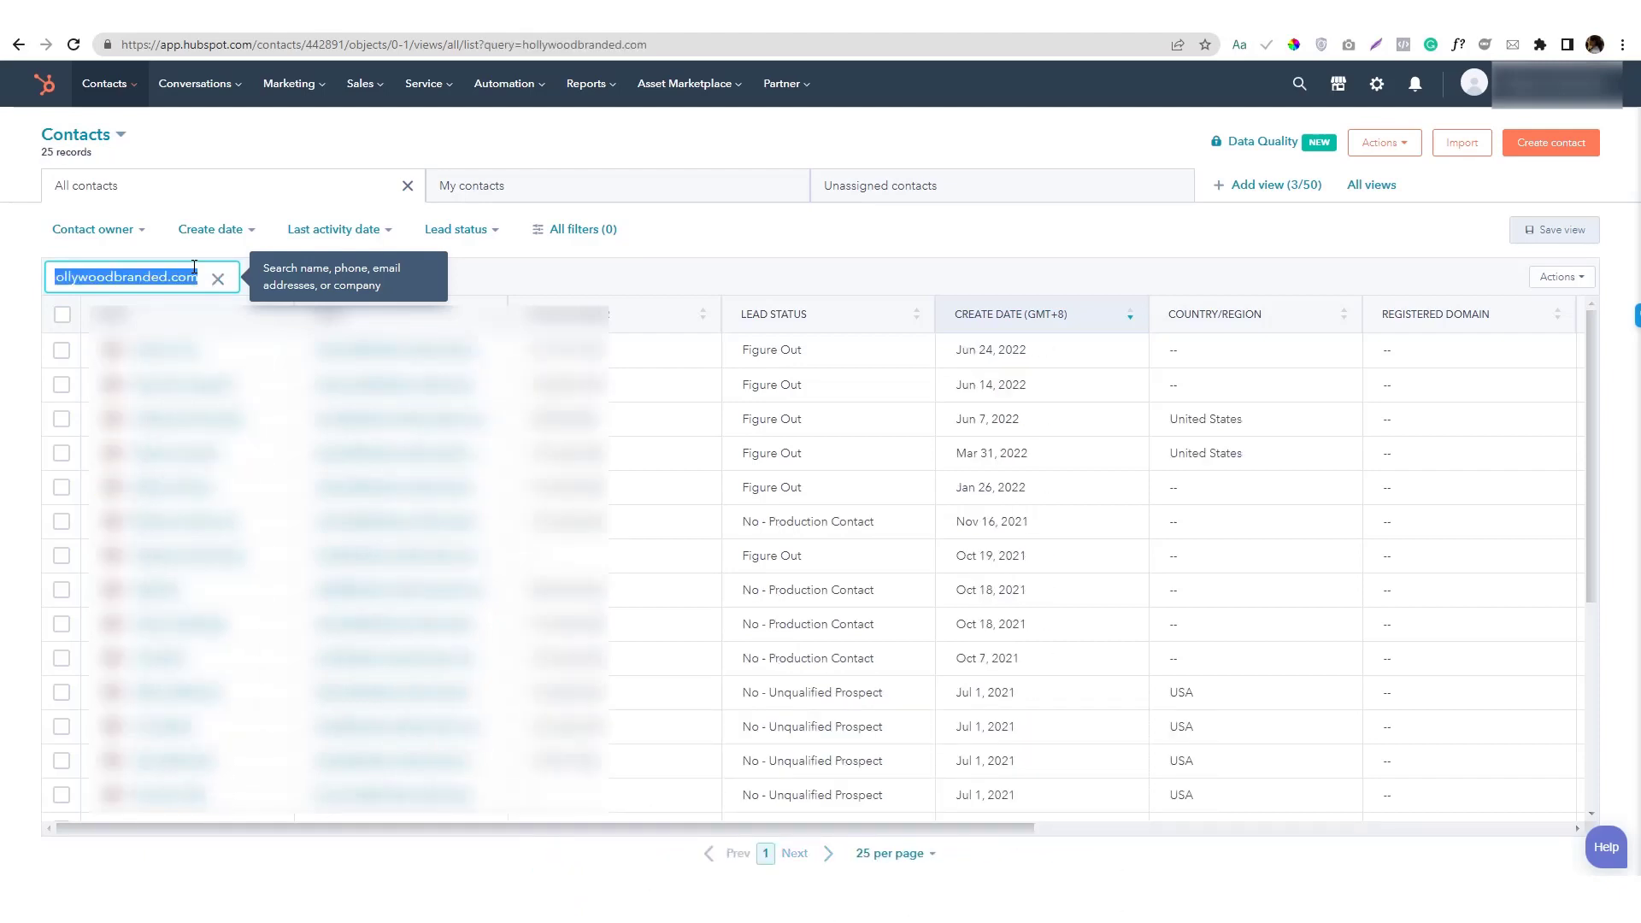
key("BackSpace")
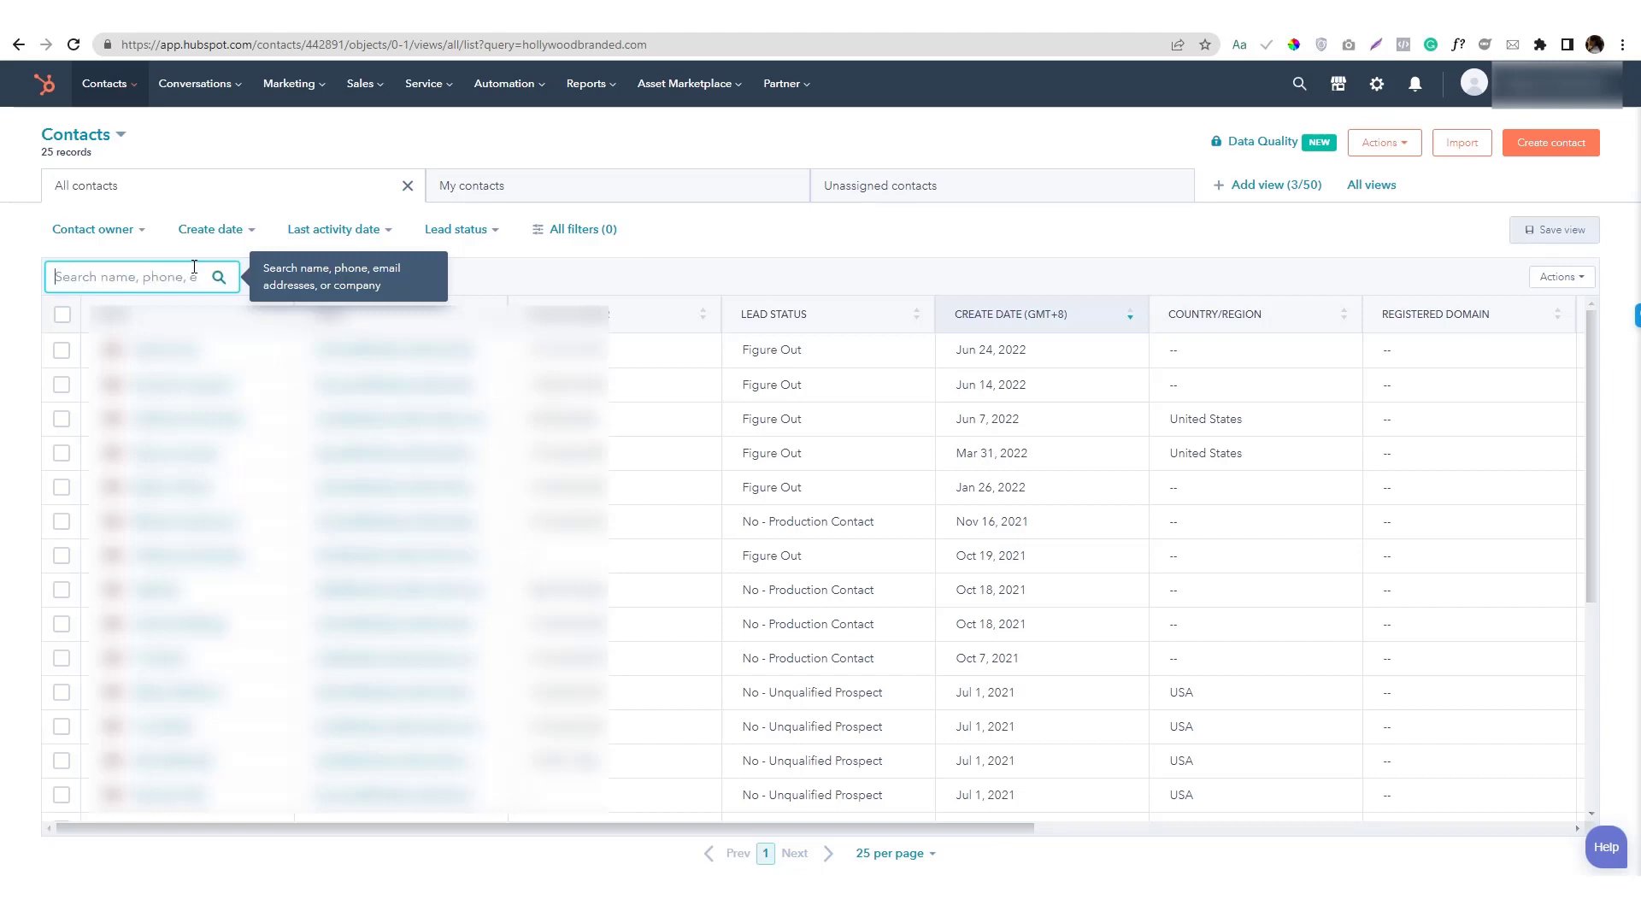
Step: Start a new contact filter on the Create date property
left_click(551, 230)
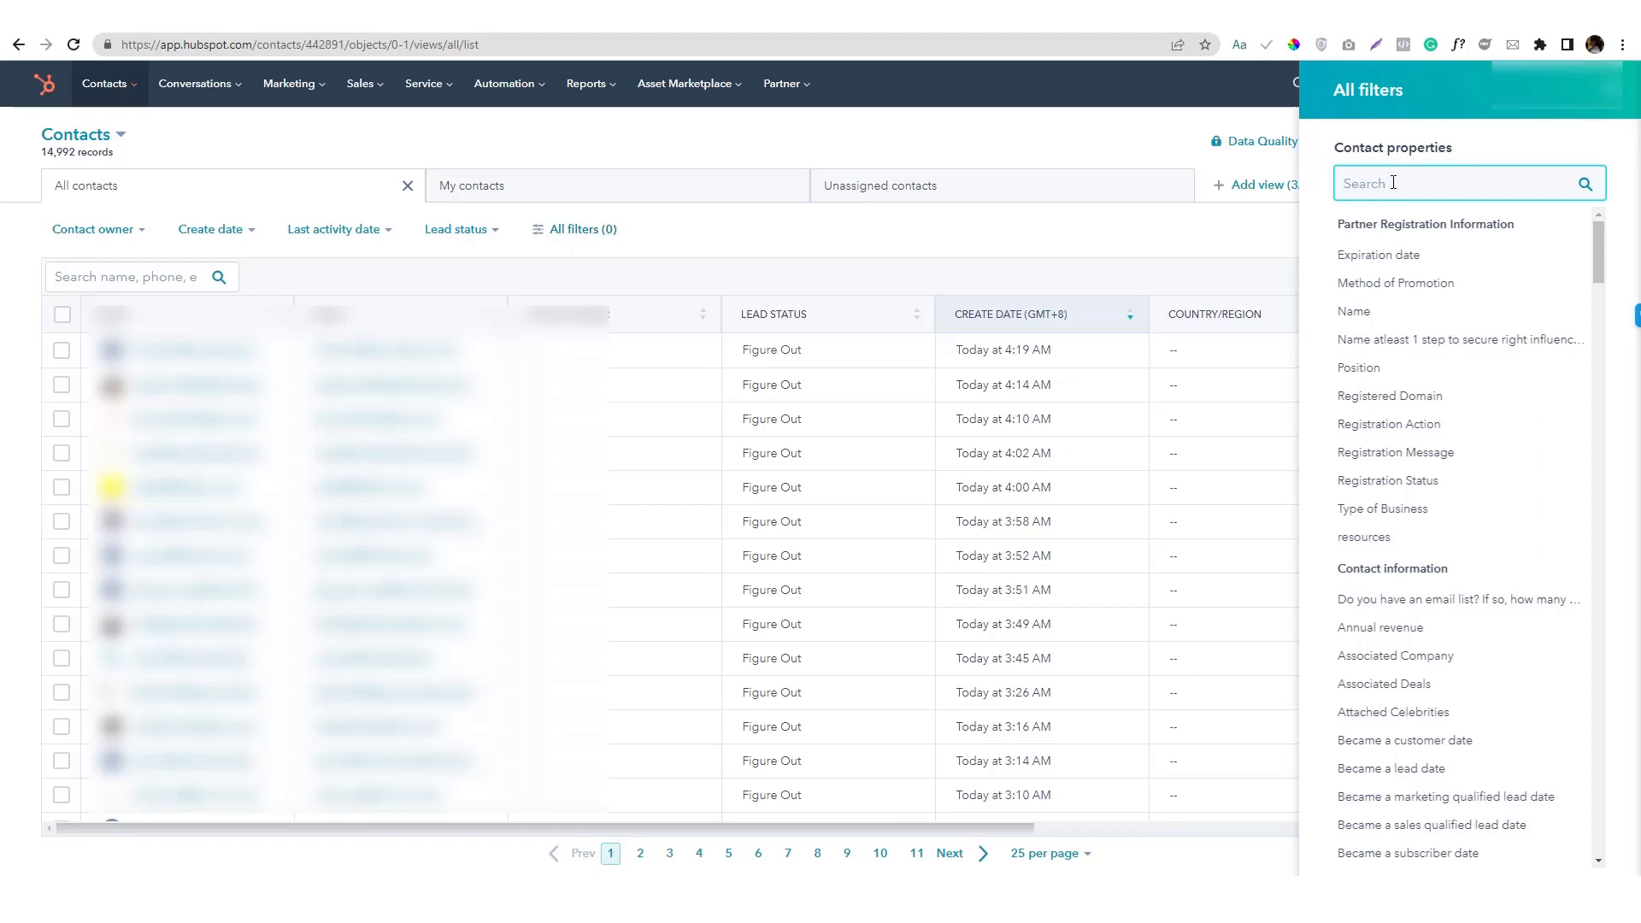
type("create")
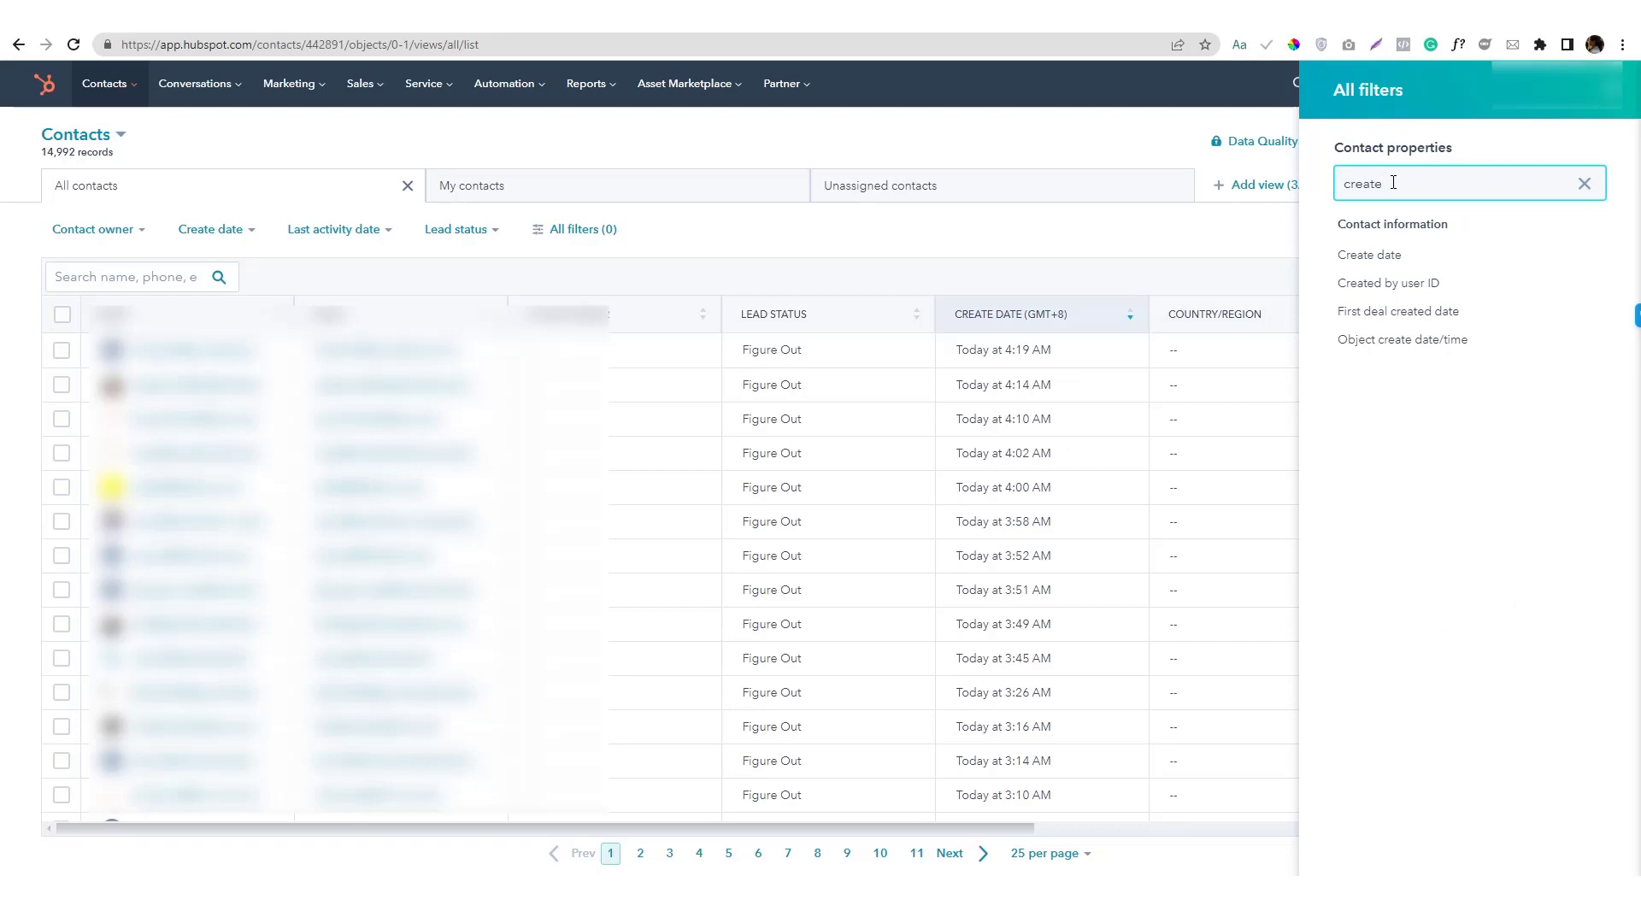
left_click(1385, 265)
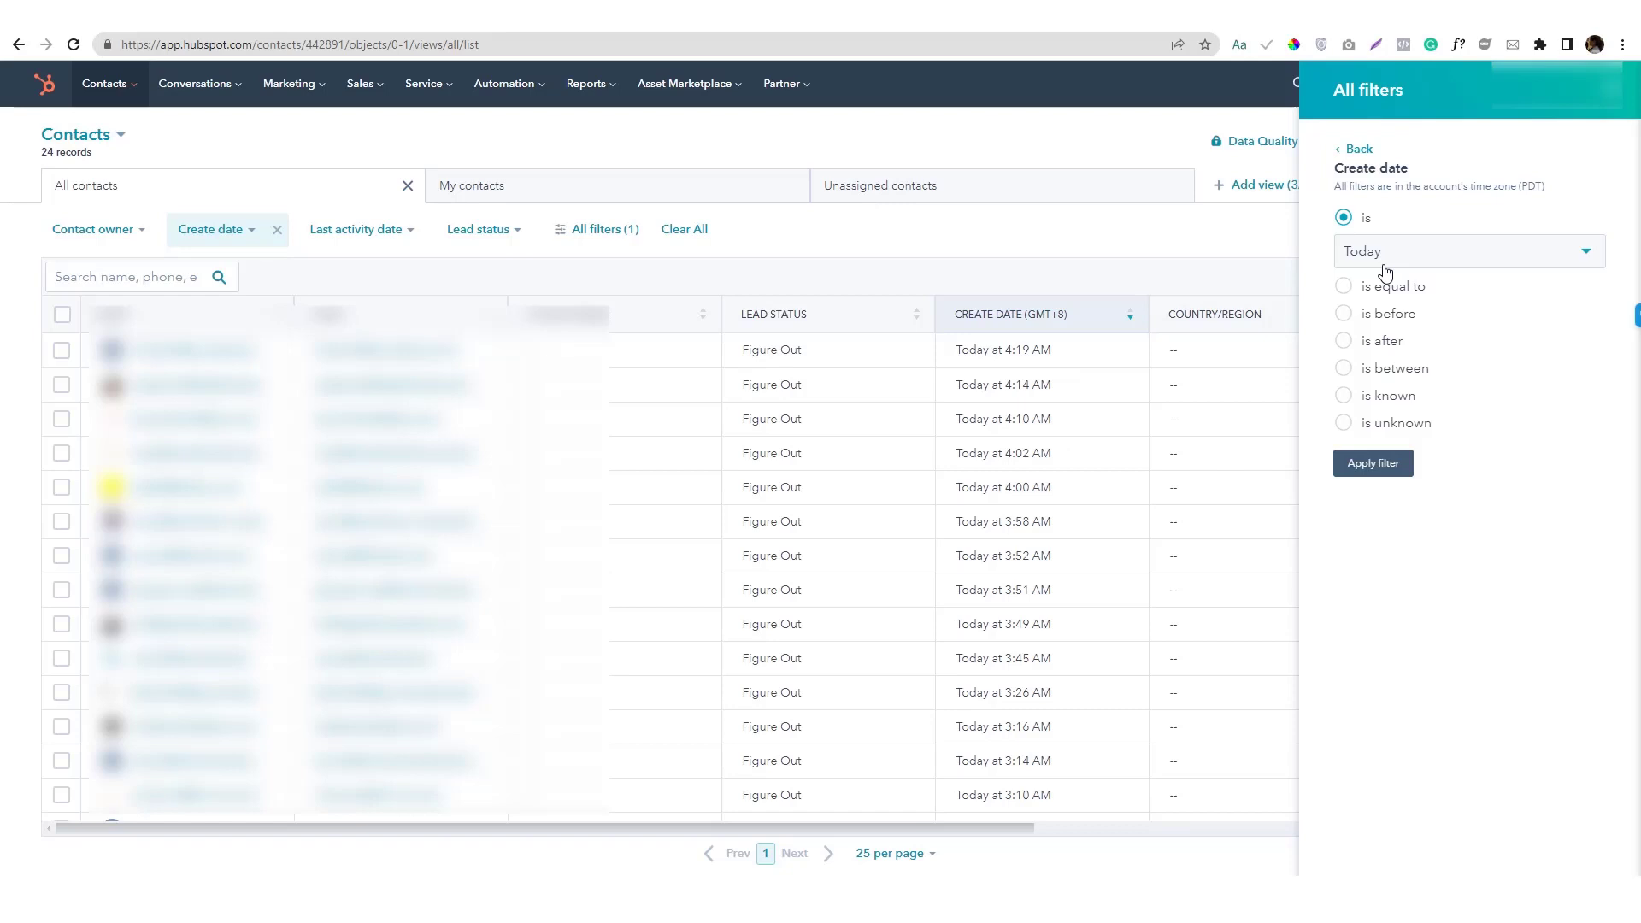
left_click(1386, 256)
left_click(1385, 260)
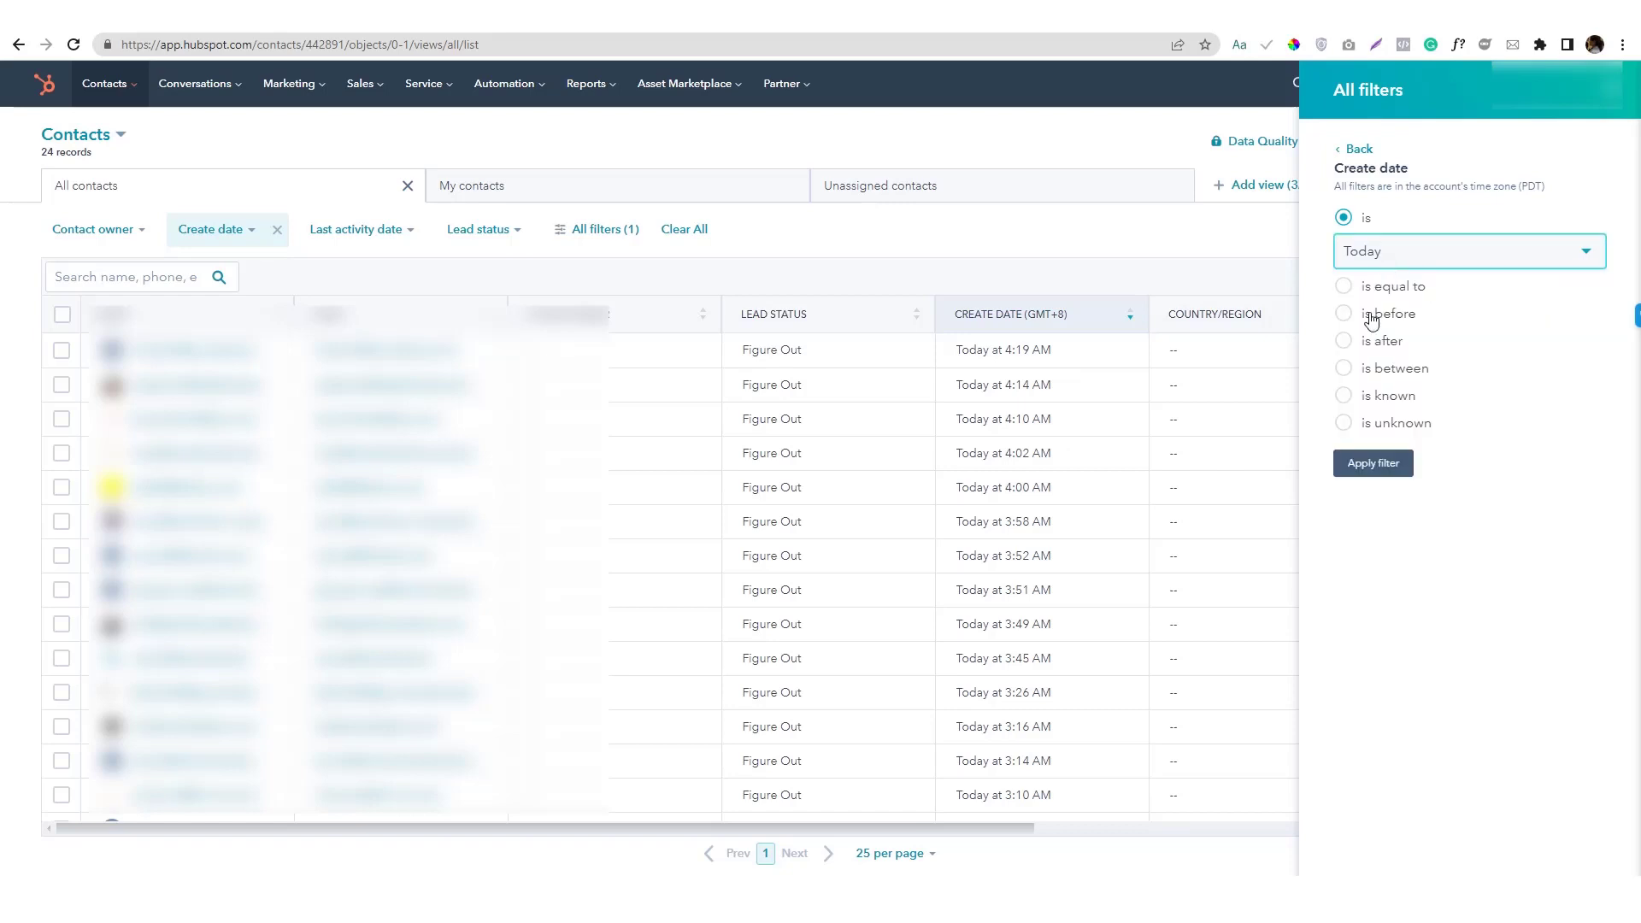
Step: Set the Create date filter to between 09/01/2022 and 10/31/2022 and apply it
left_click(1345, 370)
left_click(1377, 360)
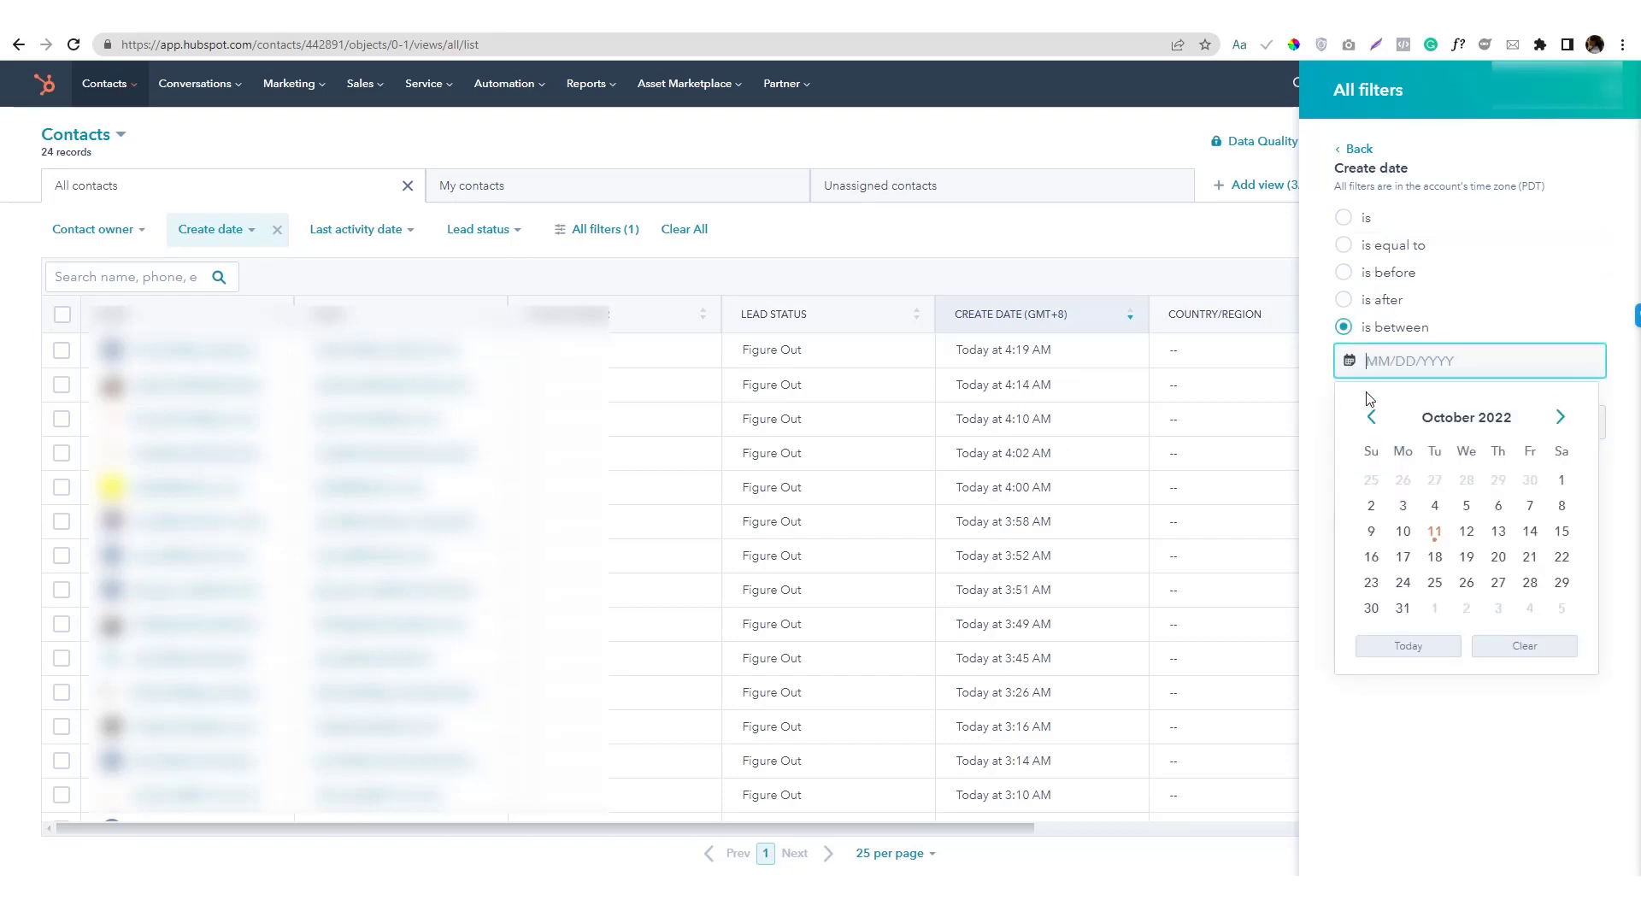
left_click(1371, 417)
left_click(1496, 481)
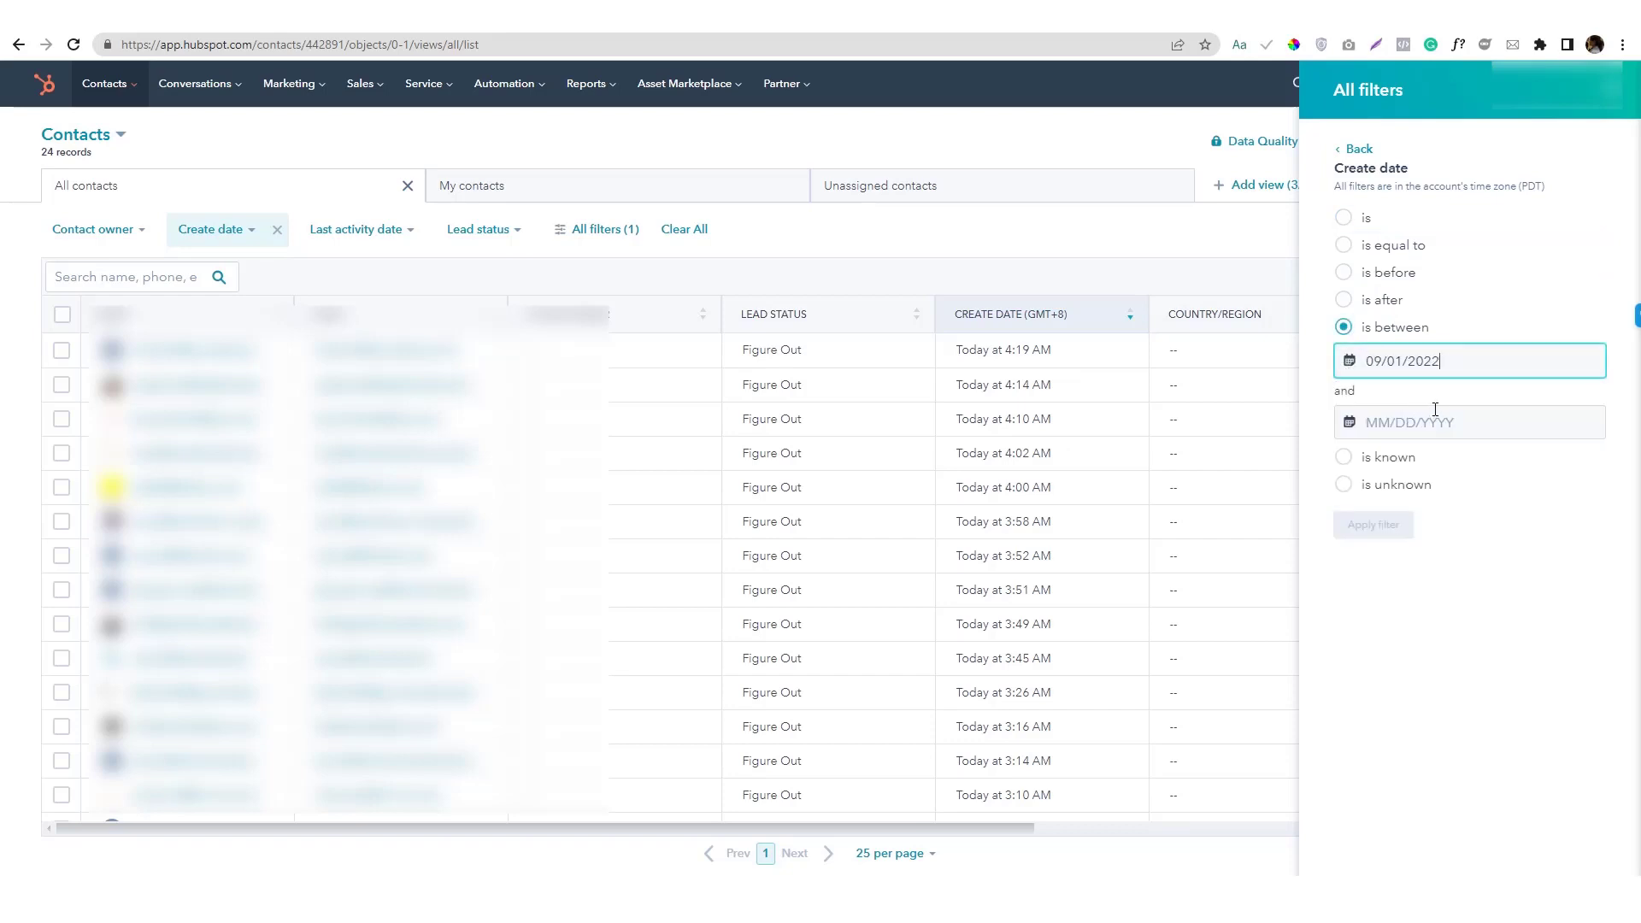
left_click(1434, 422)
left_click(1403, 670)
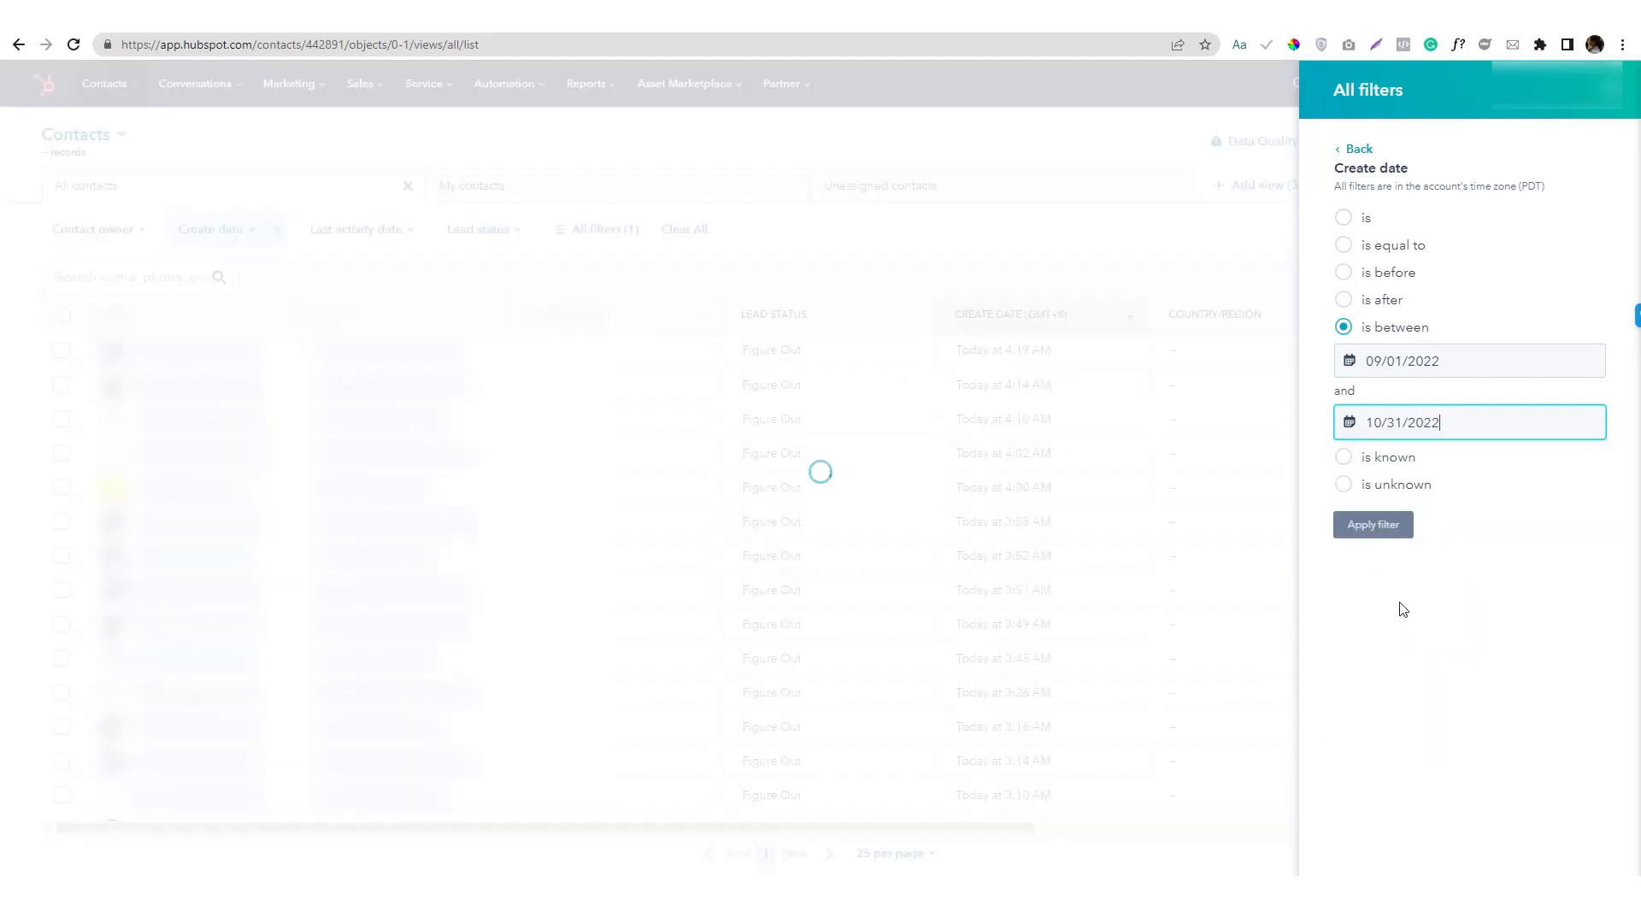
left_click(1392, 535)
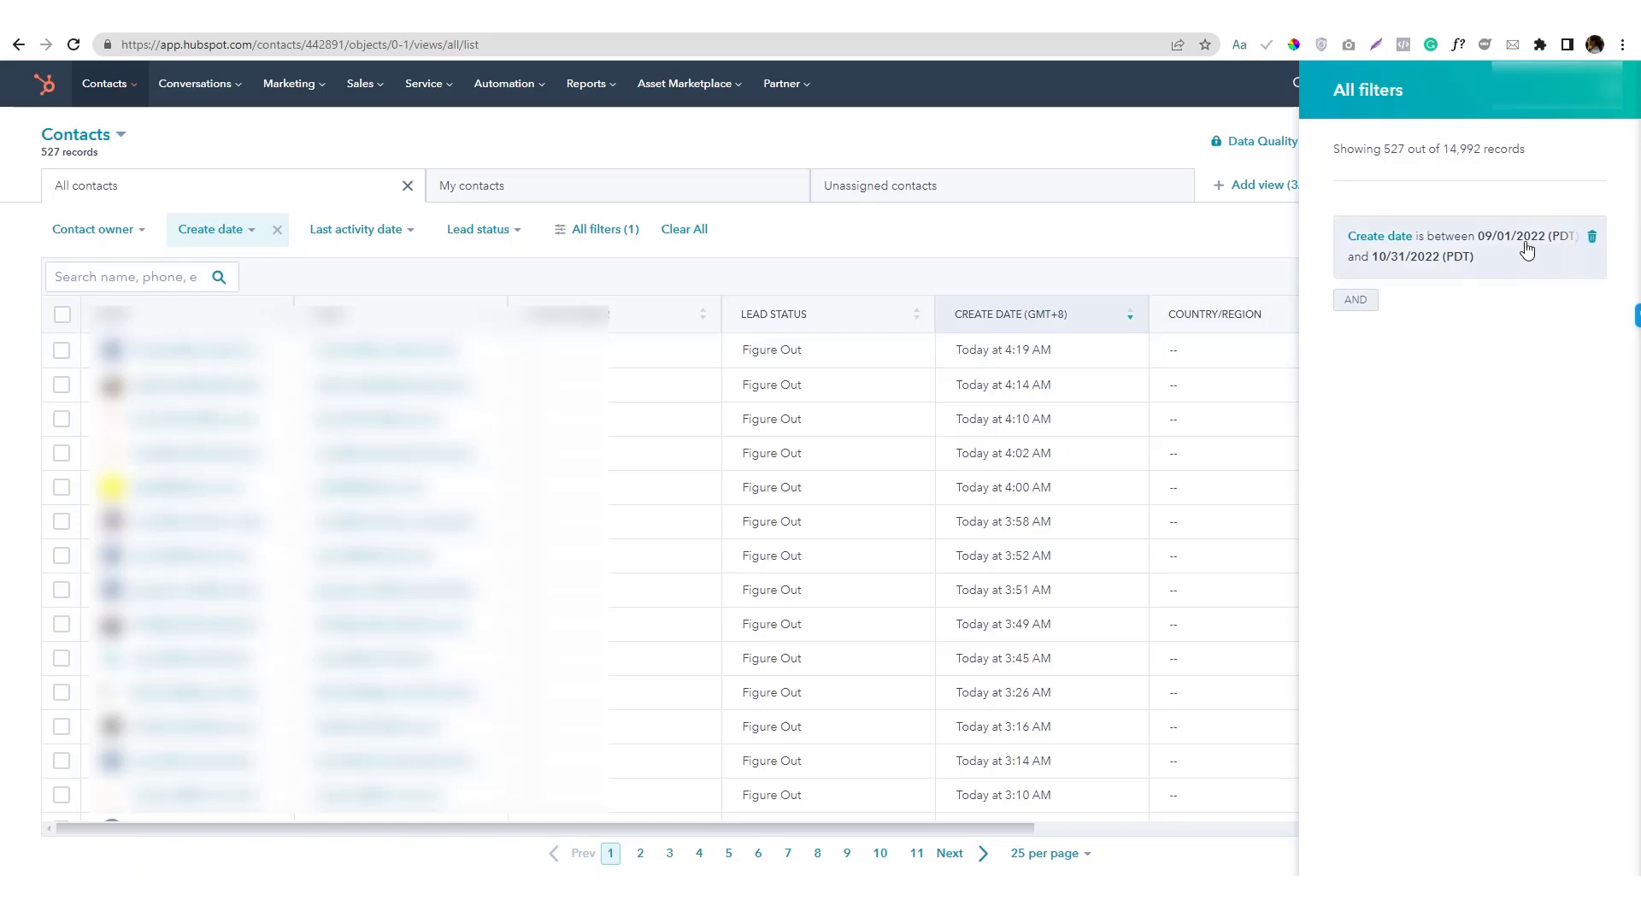
Step: Add a second filter requiring that the contact's Email is unknown, apply it, and close the filter settings
left_click(1357, 304)
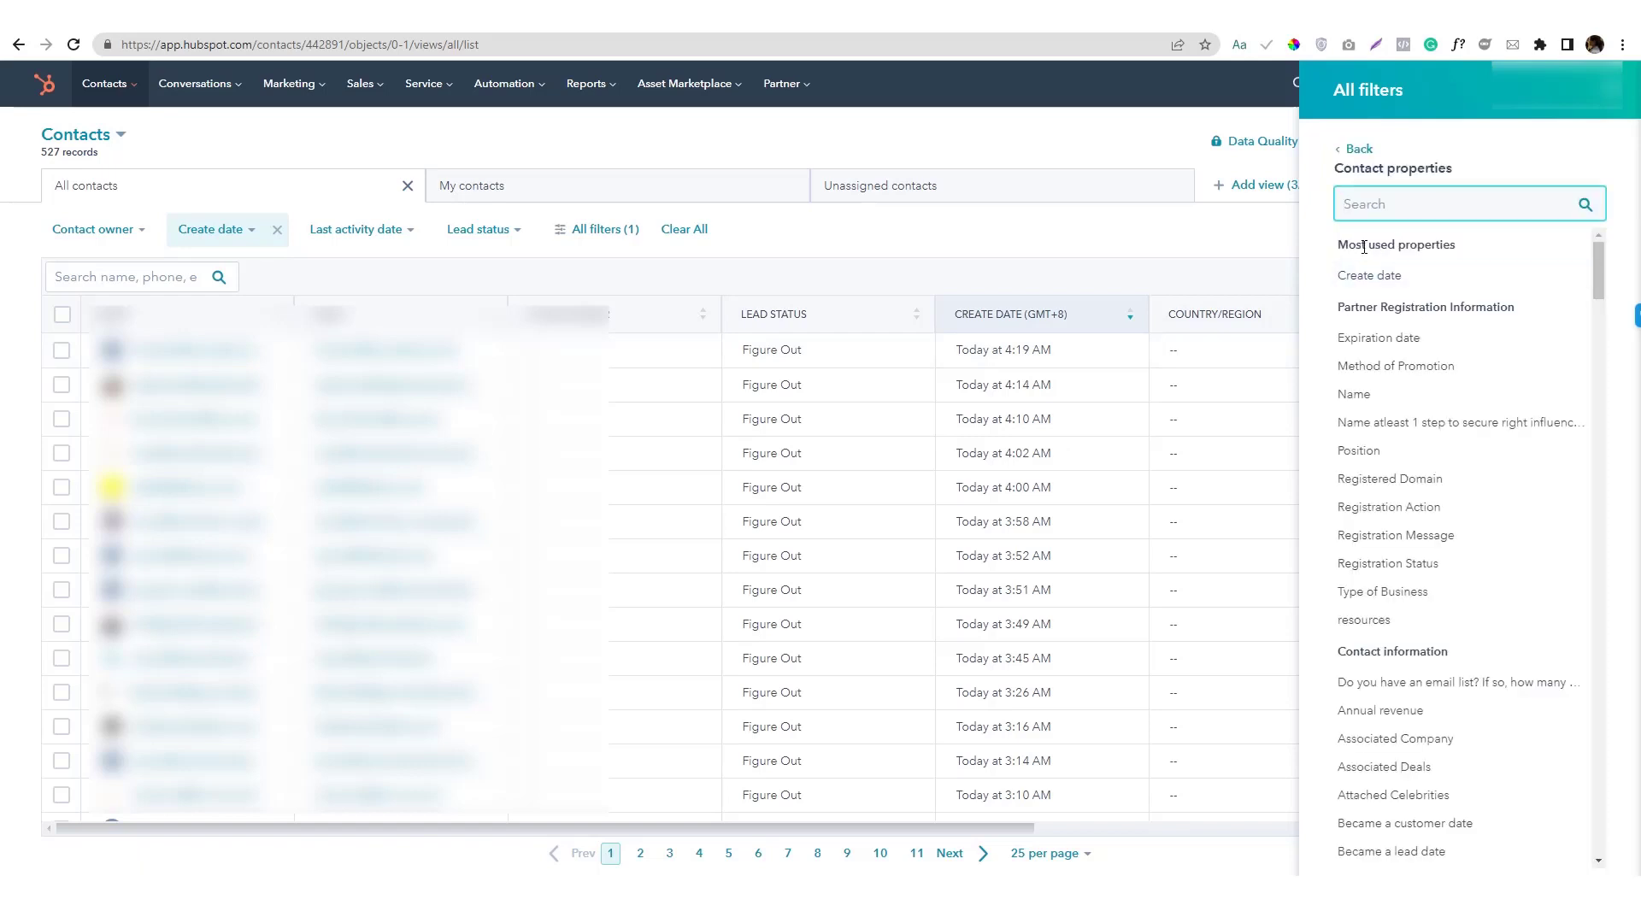
scroll(1396, 523, "down", 10)
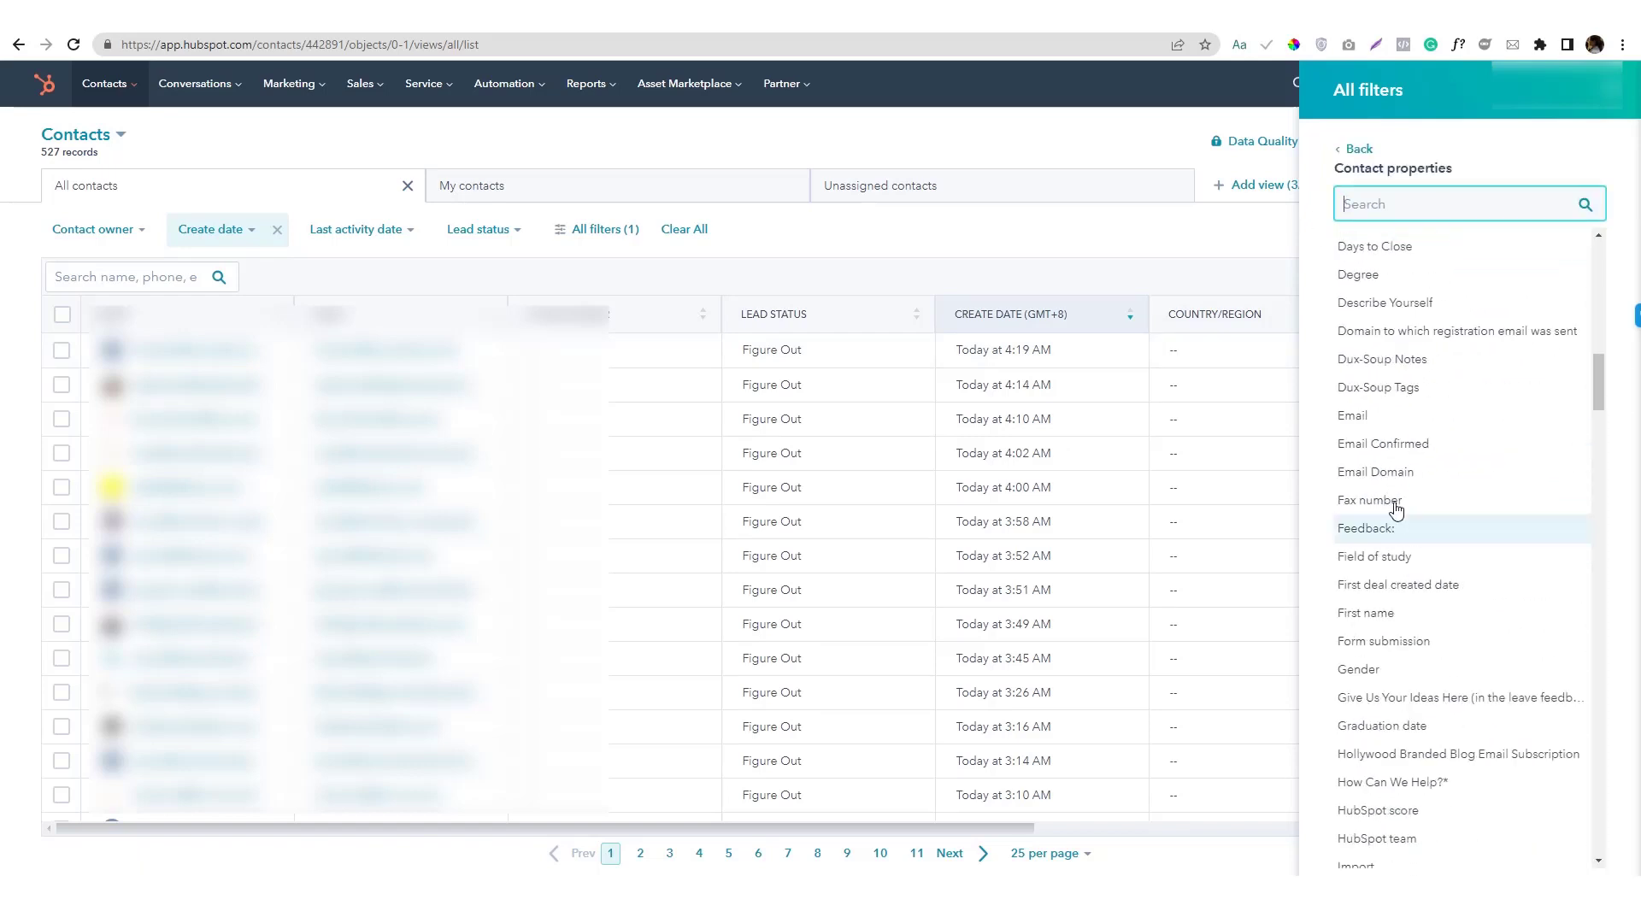
scroll(1413, 473, "down", 5)
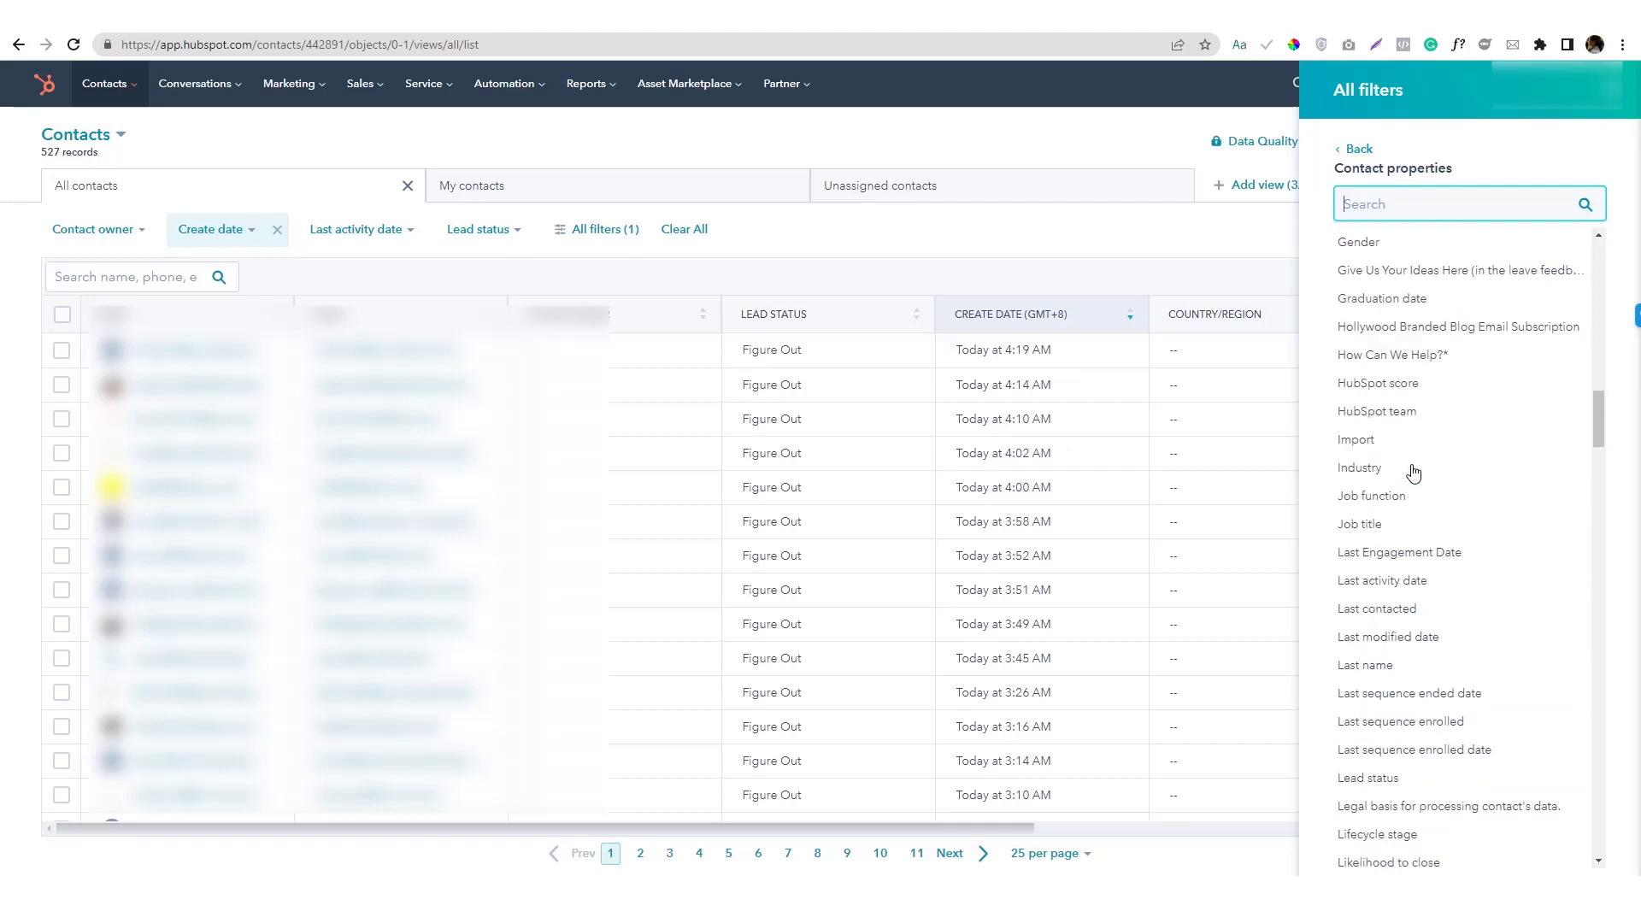
scroll(1412, 472, "up", 15)
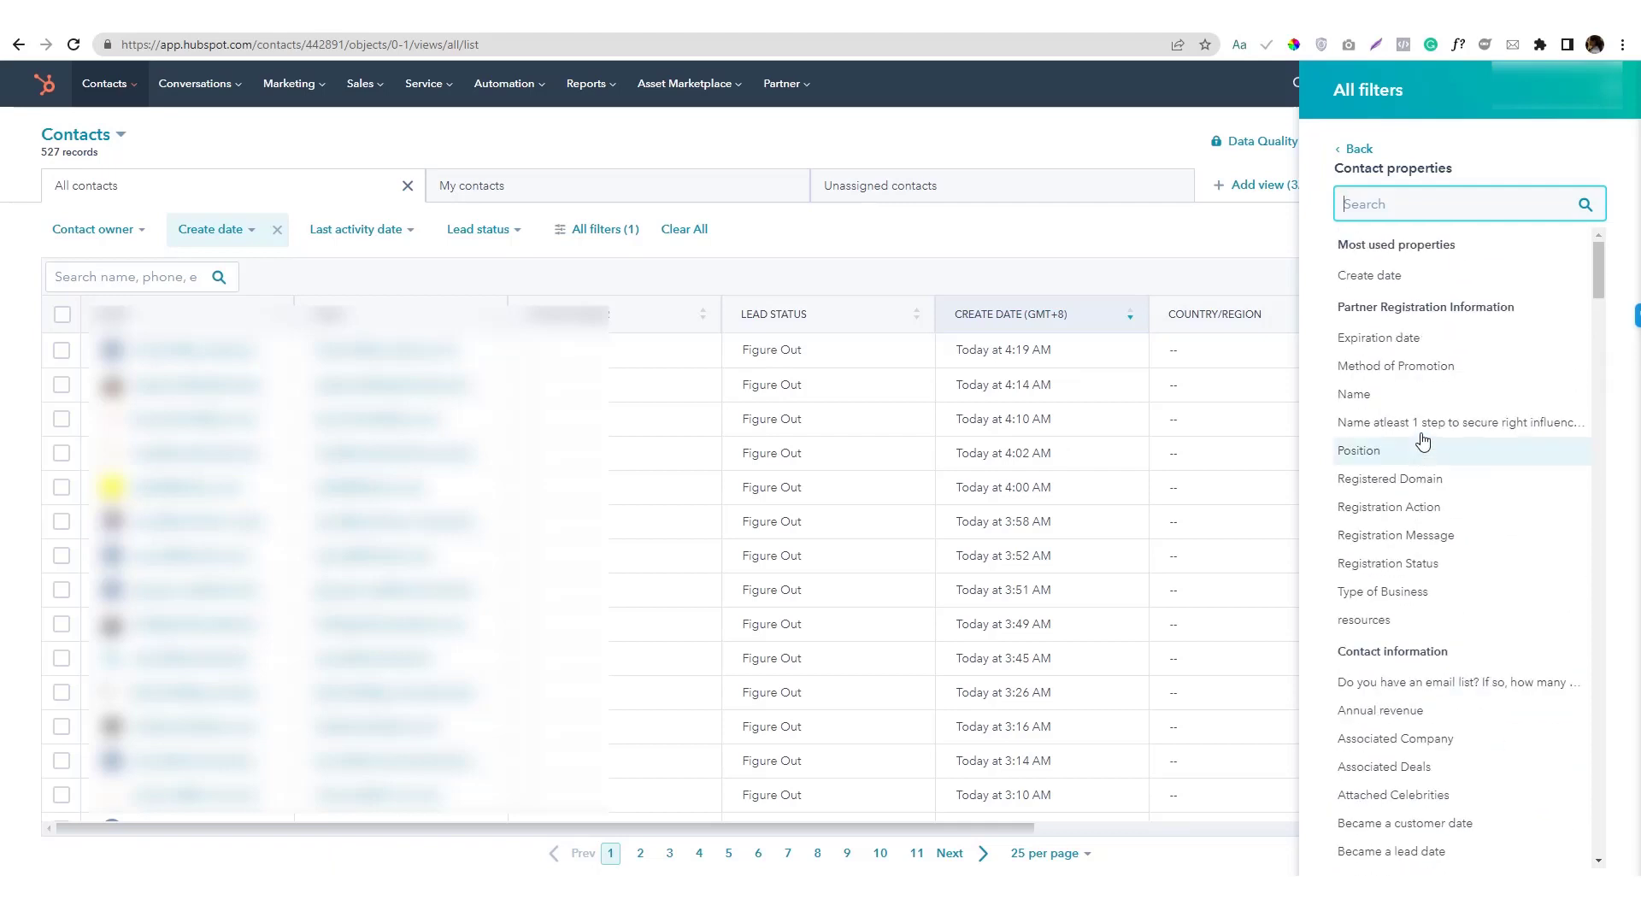
scroll(1422, 445, "down", 5)
scroll(1424, 438, "up", 5)
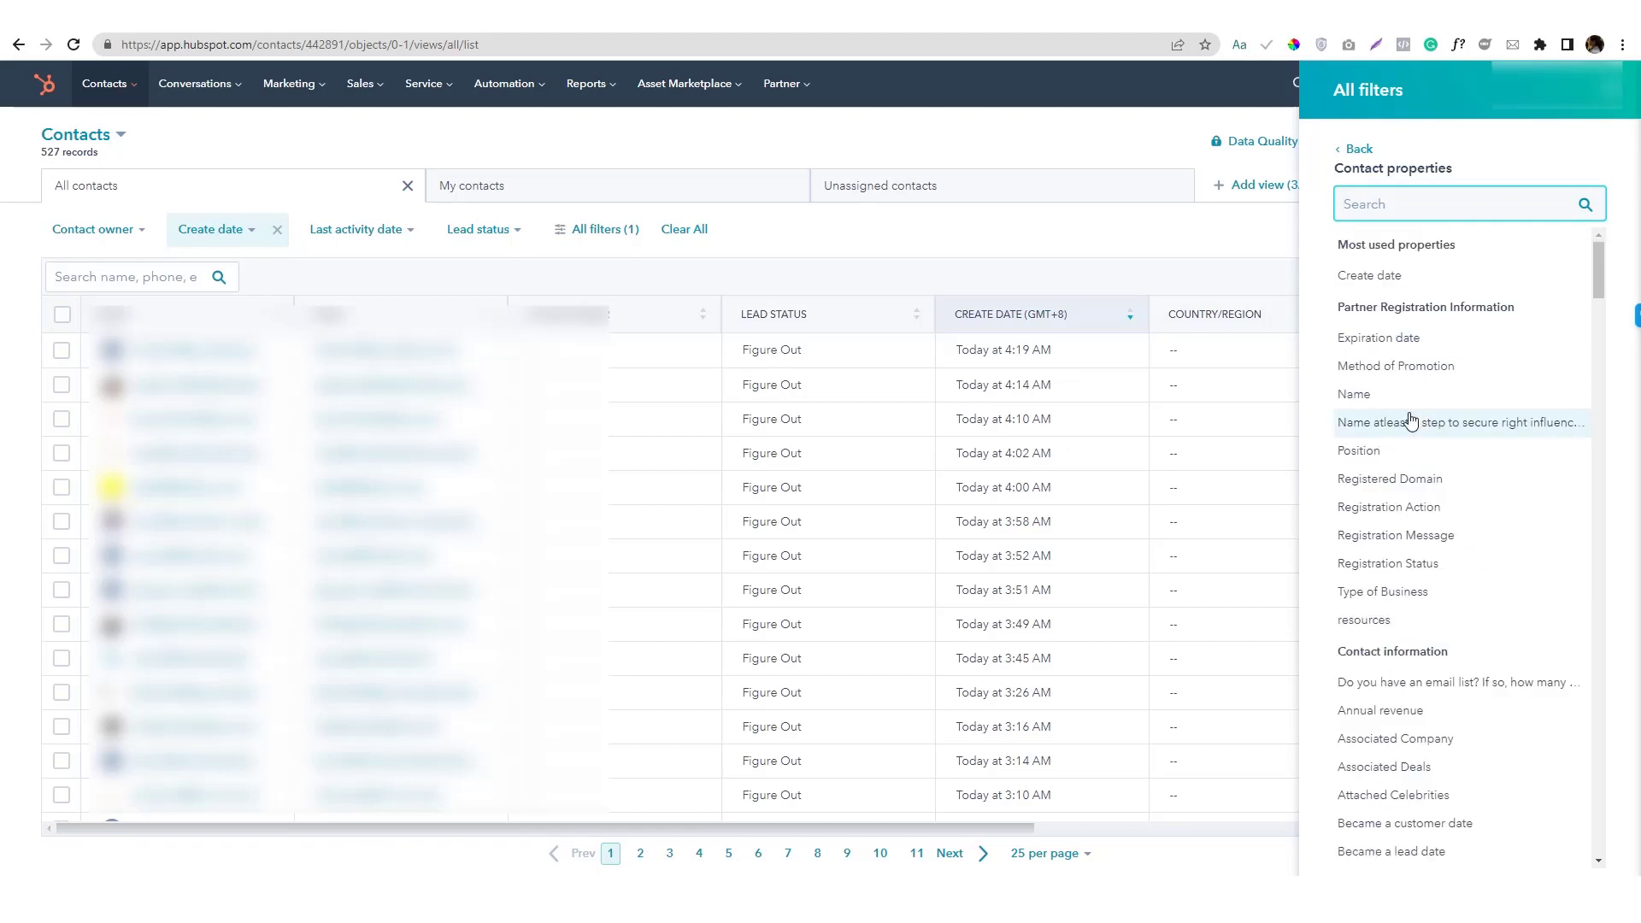
type("emai")
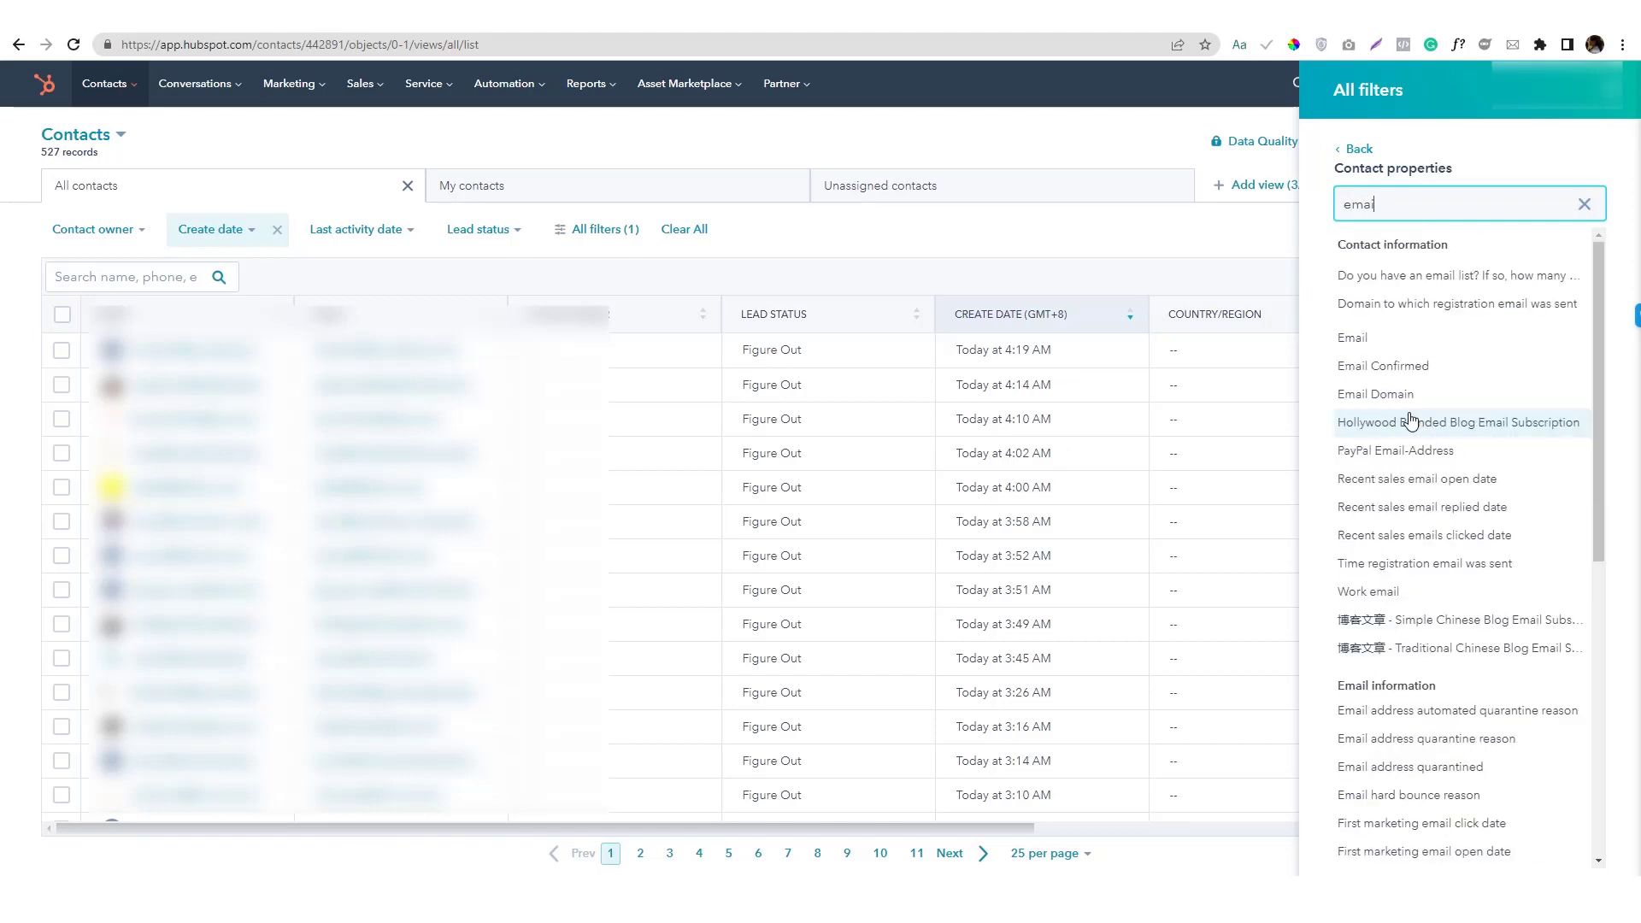
left_click(1394, 340)
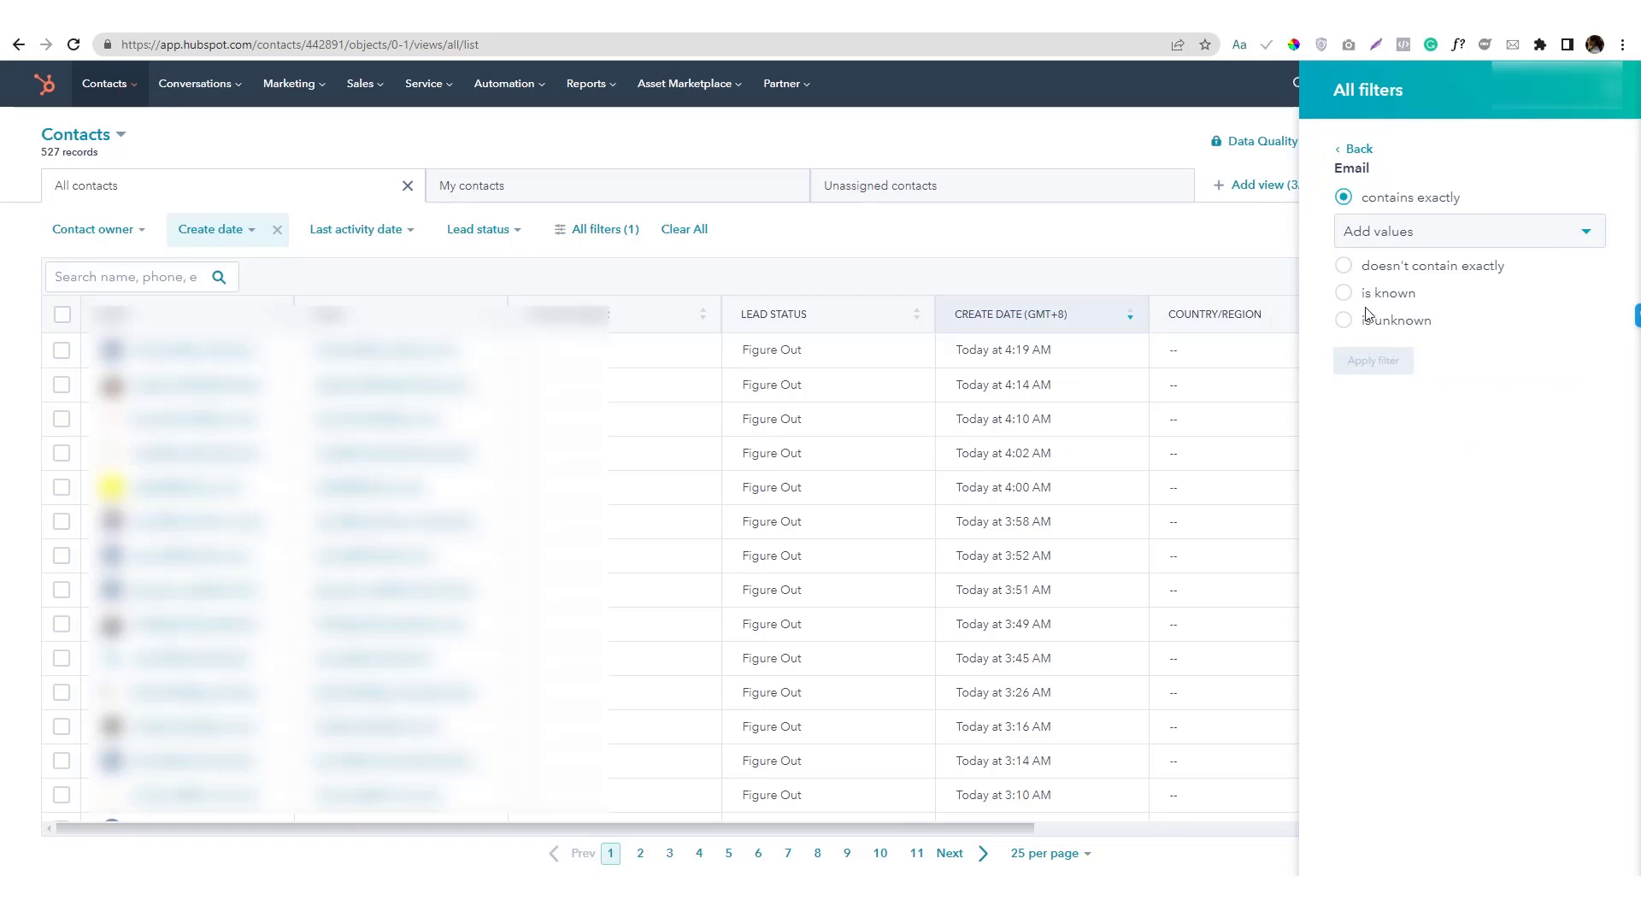
left_click(1344, 320)
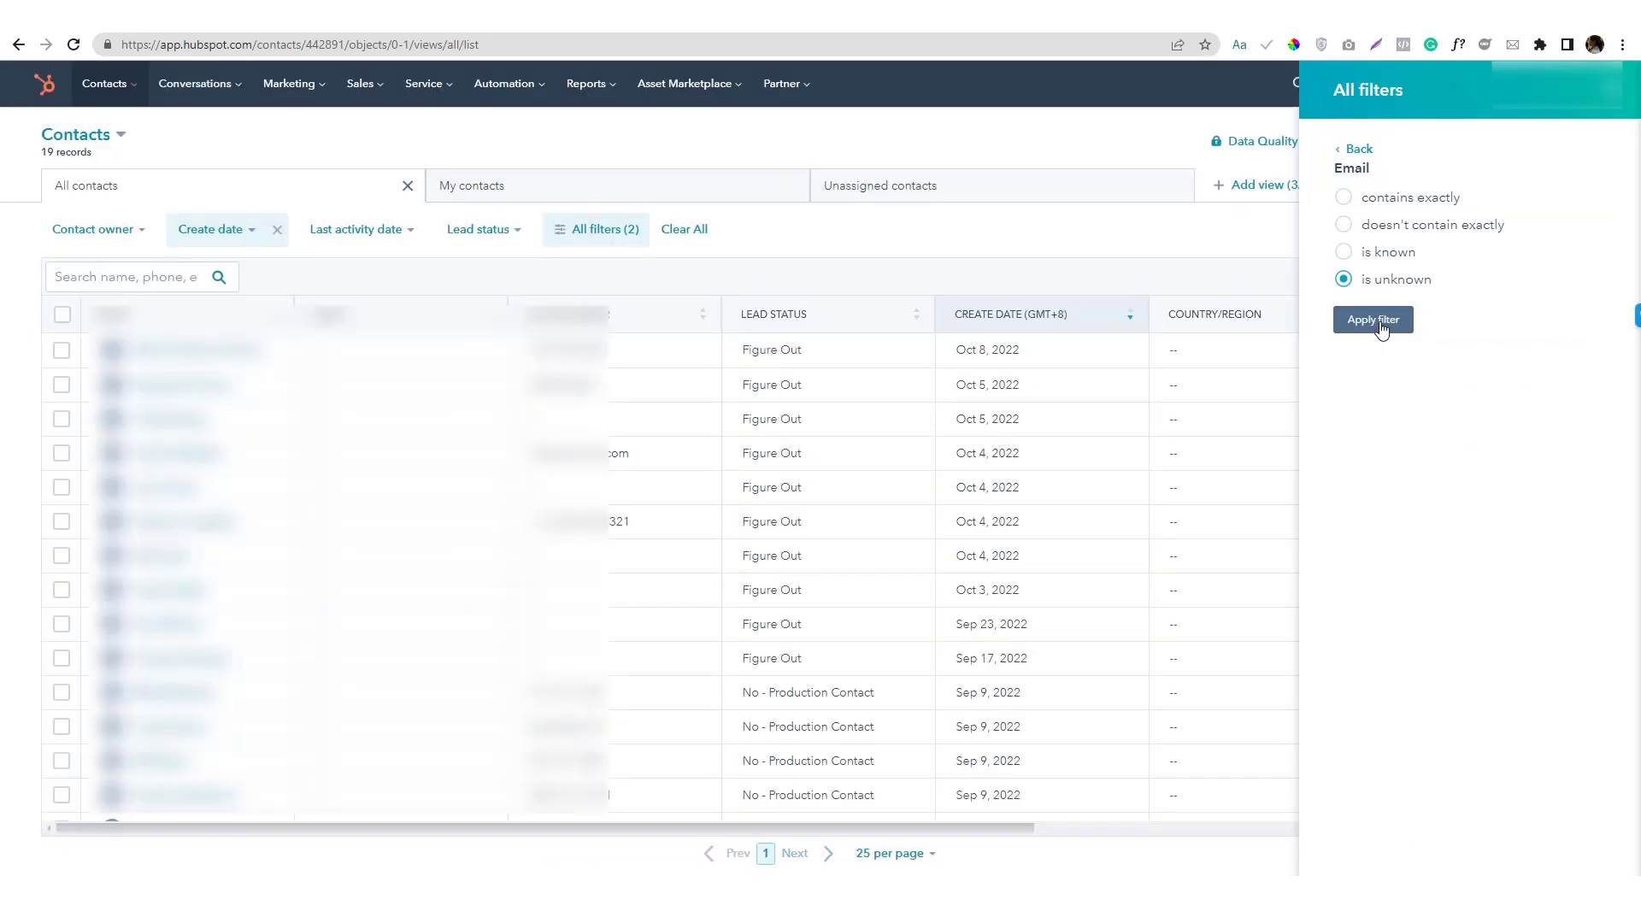
left_click(1374, 319)
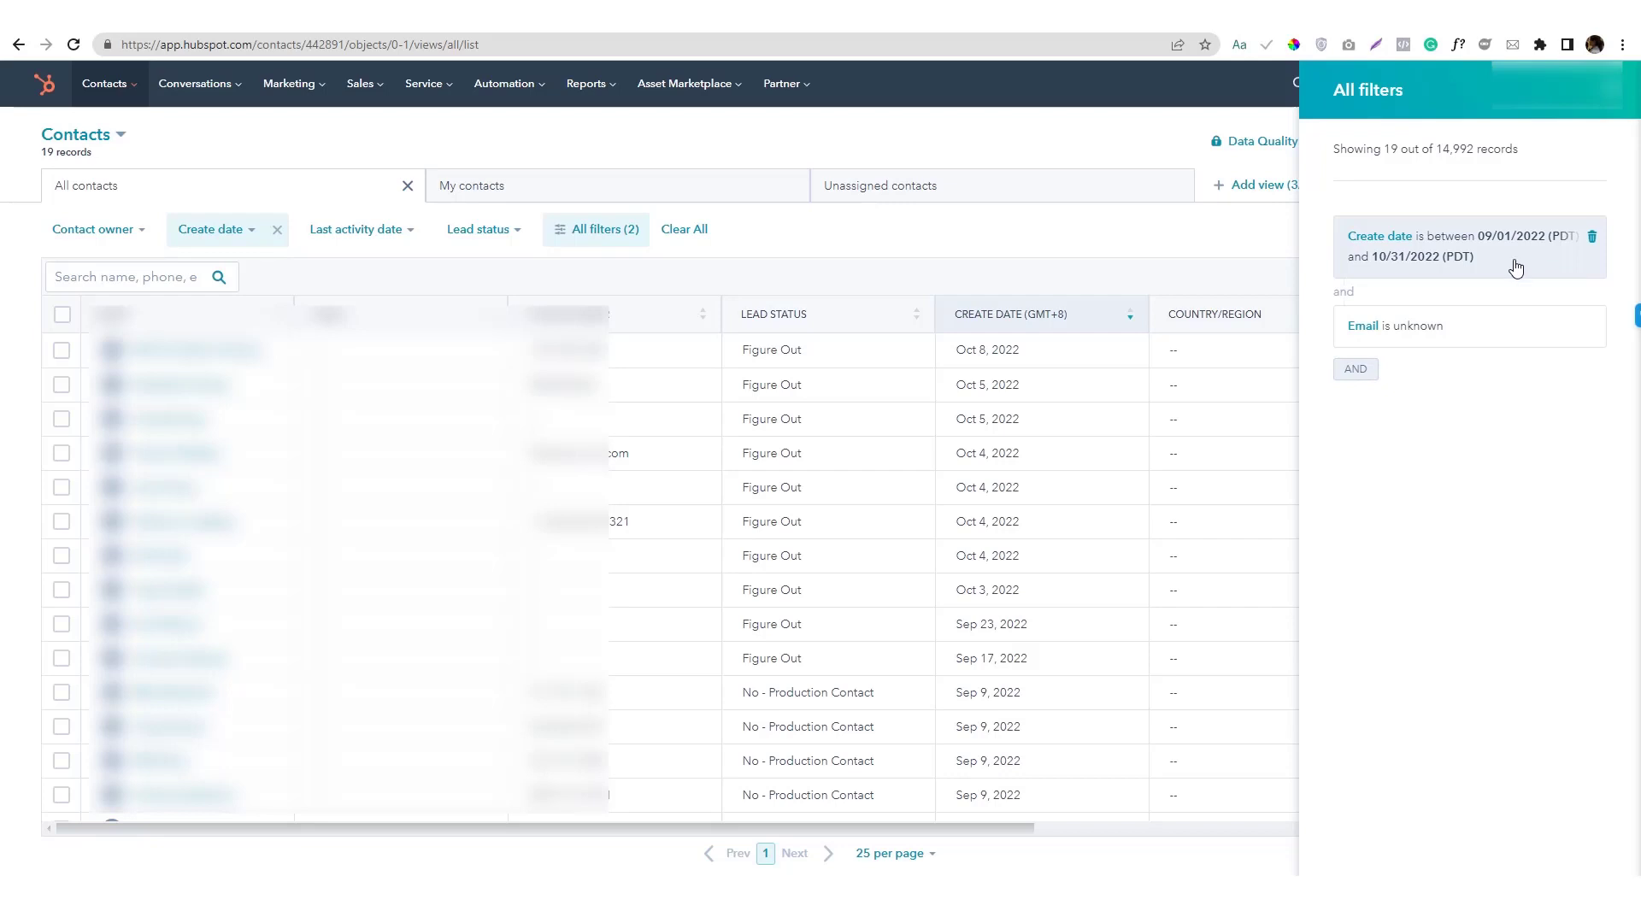
scroll(464, 436, "down", 2)
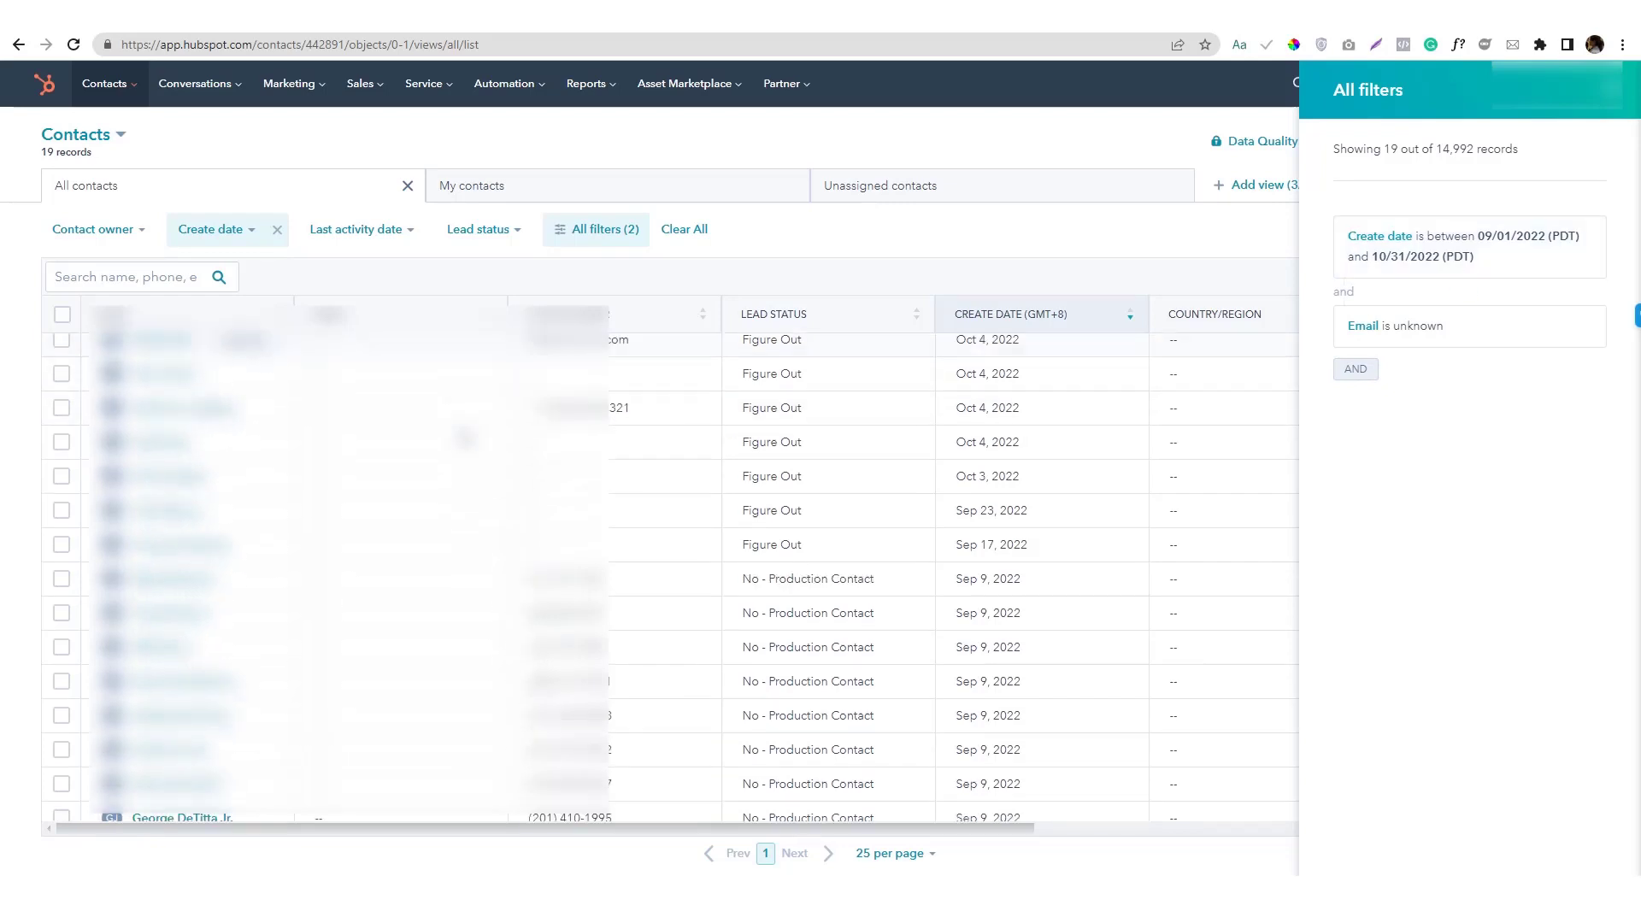
scroll(464, 436, "up", 2)
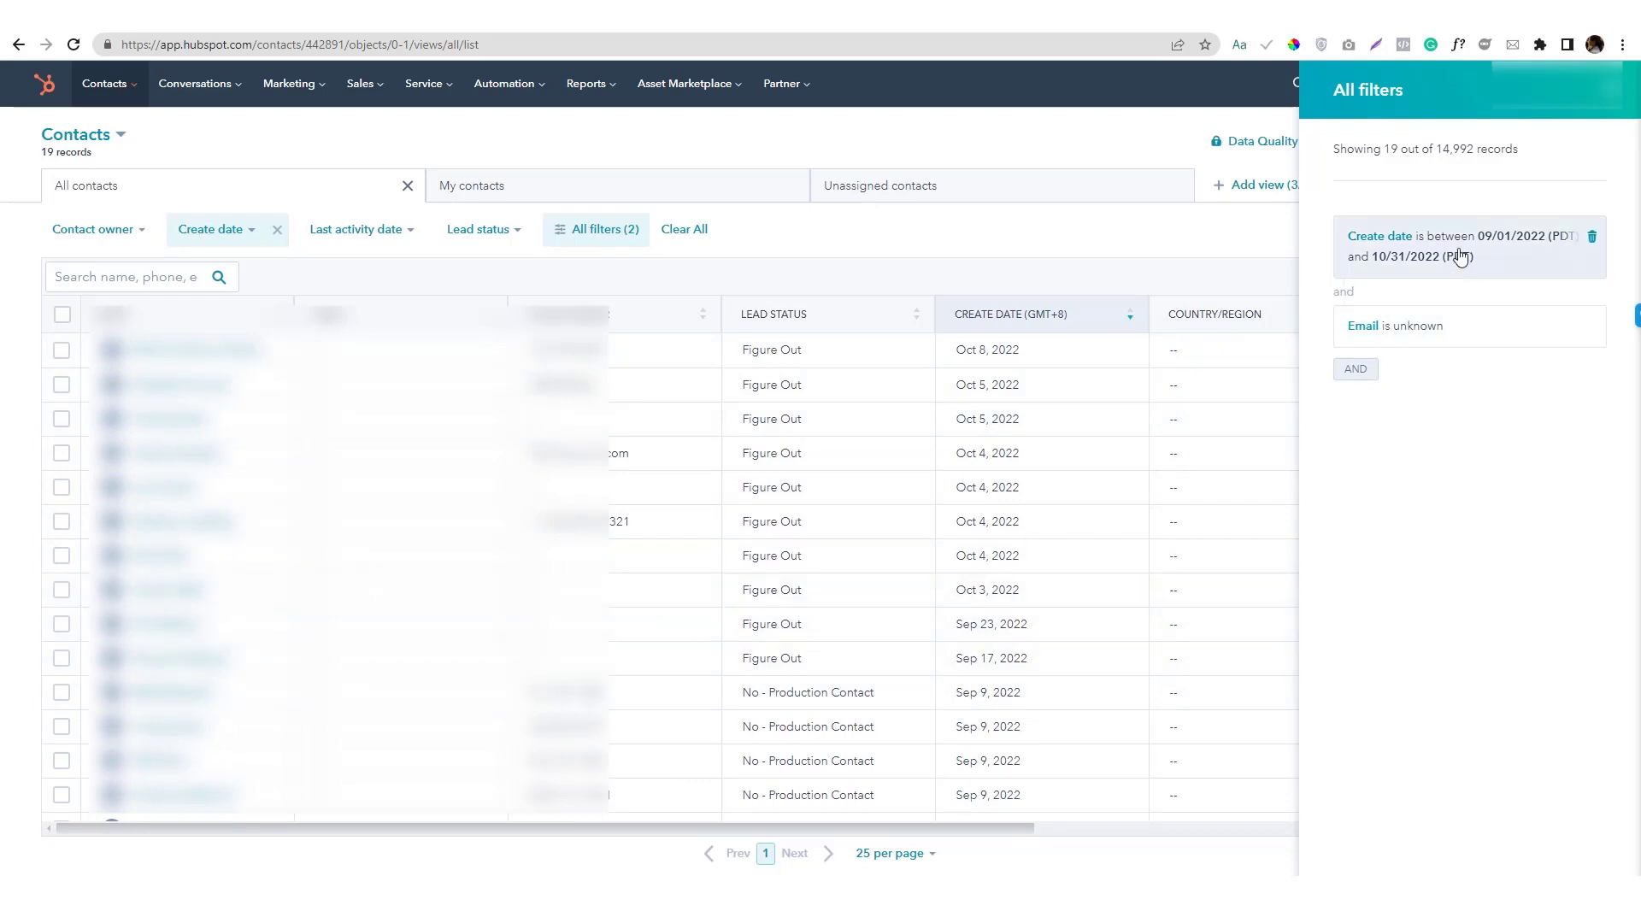
left_click(1626, 89)
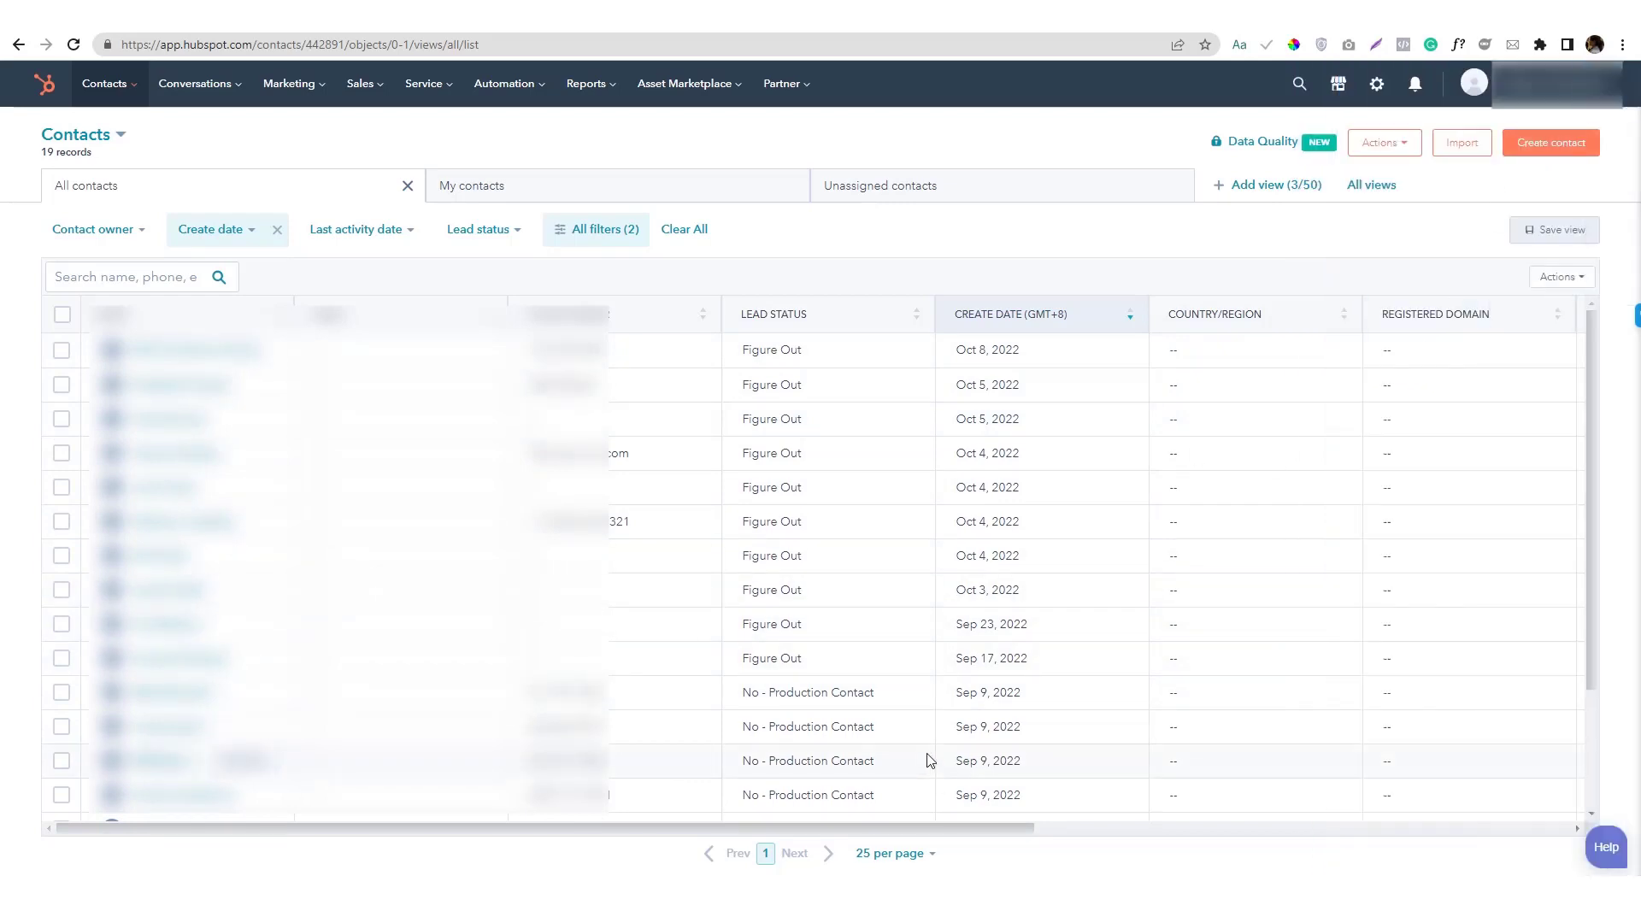
Step: Reorder the contact table's columns so that Marketing contact status comes directly after Email
left_click_drag(884, 829, 851, 826)
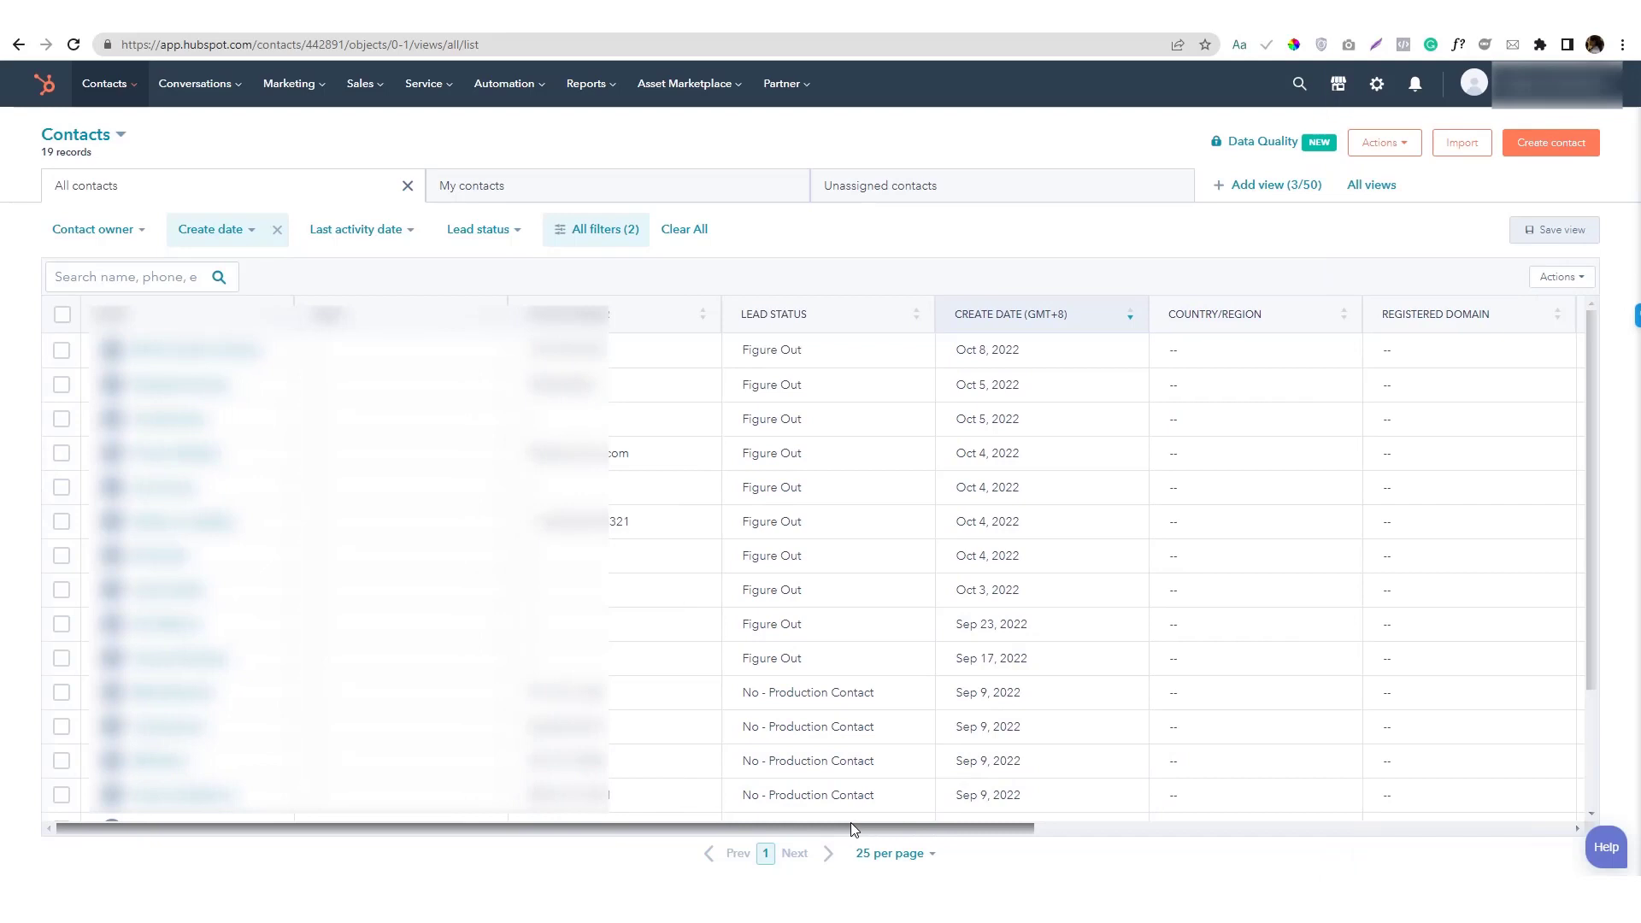
left_click(1563, 276)
left_click(1545, 350)
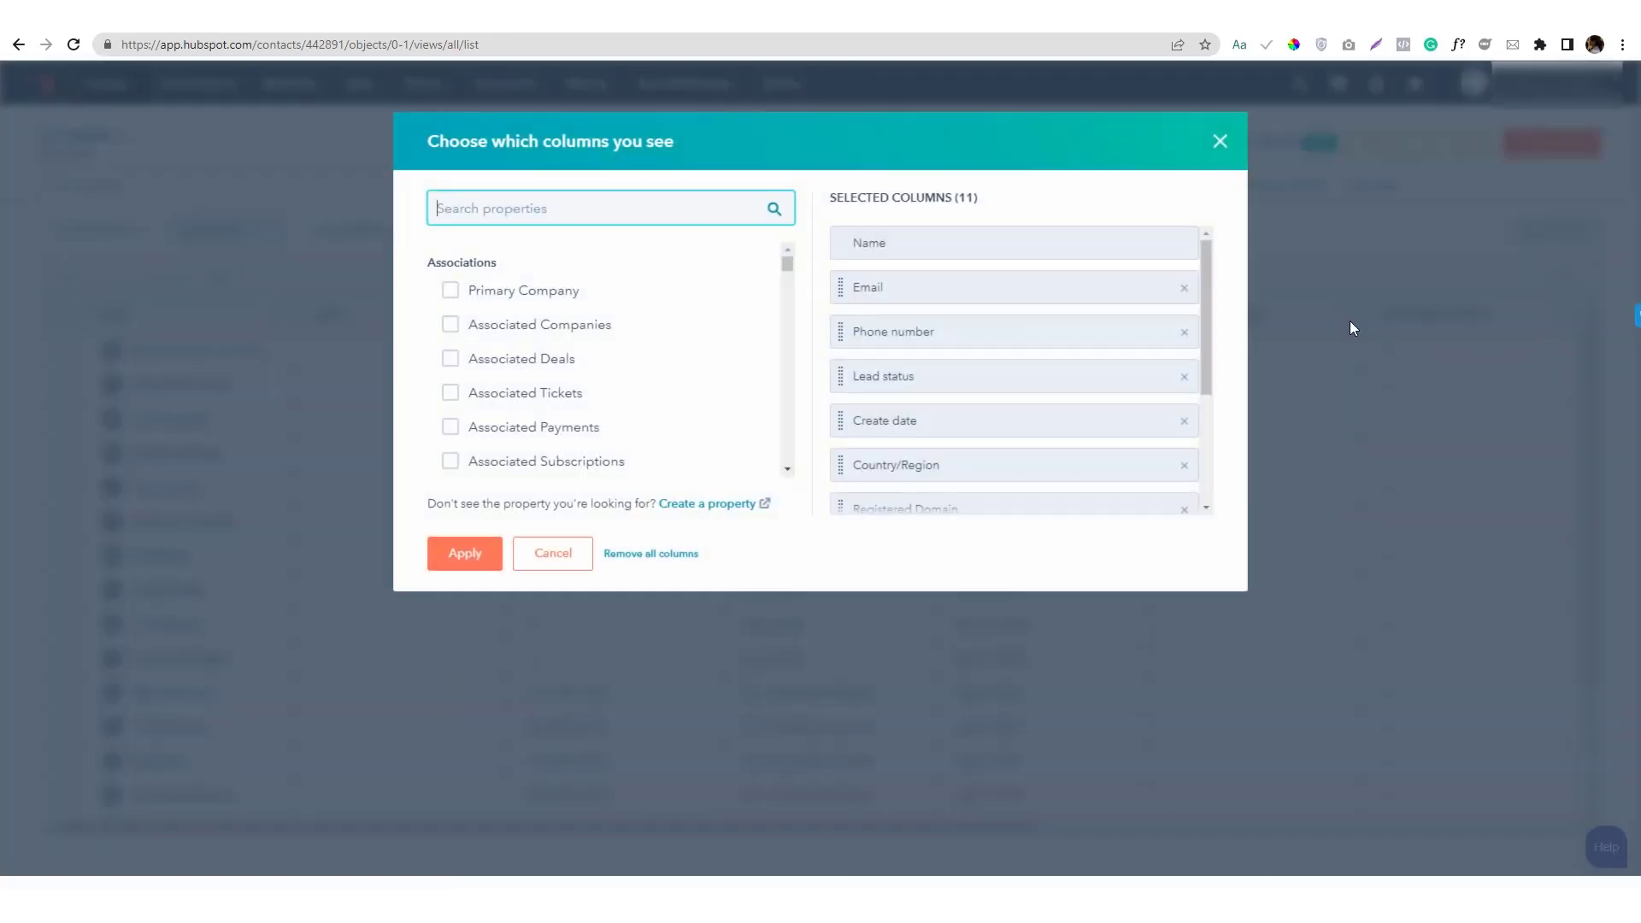
type("marketing")
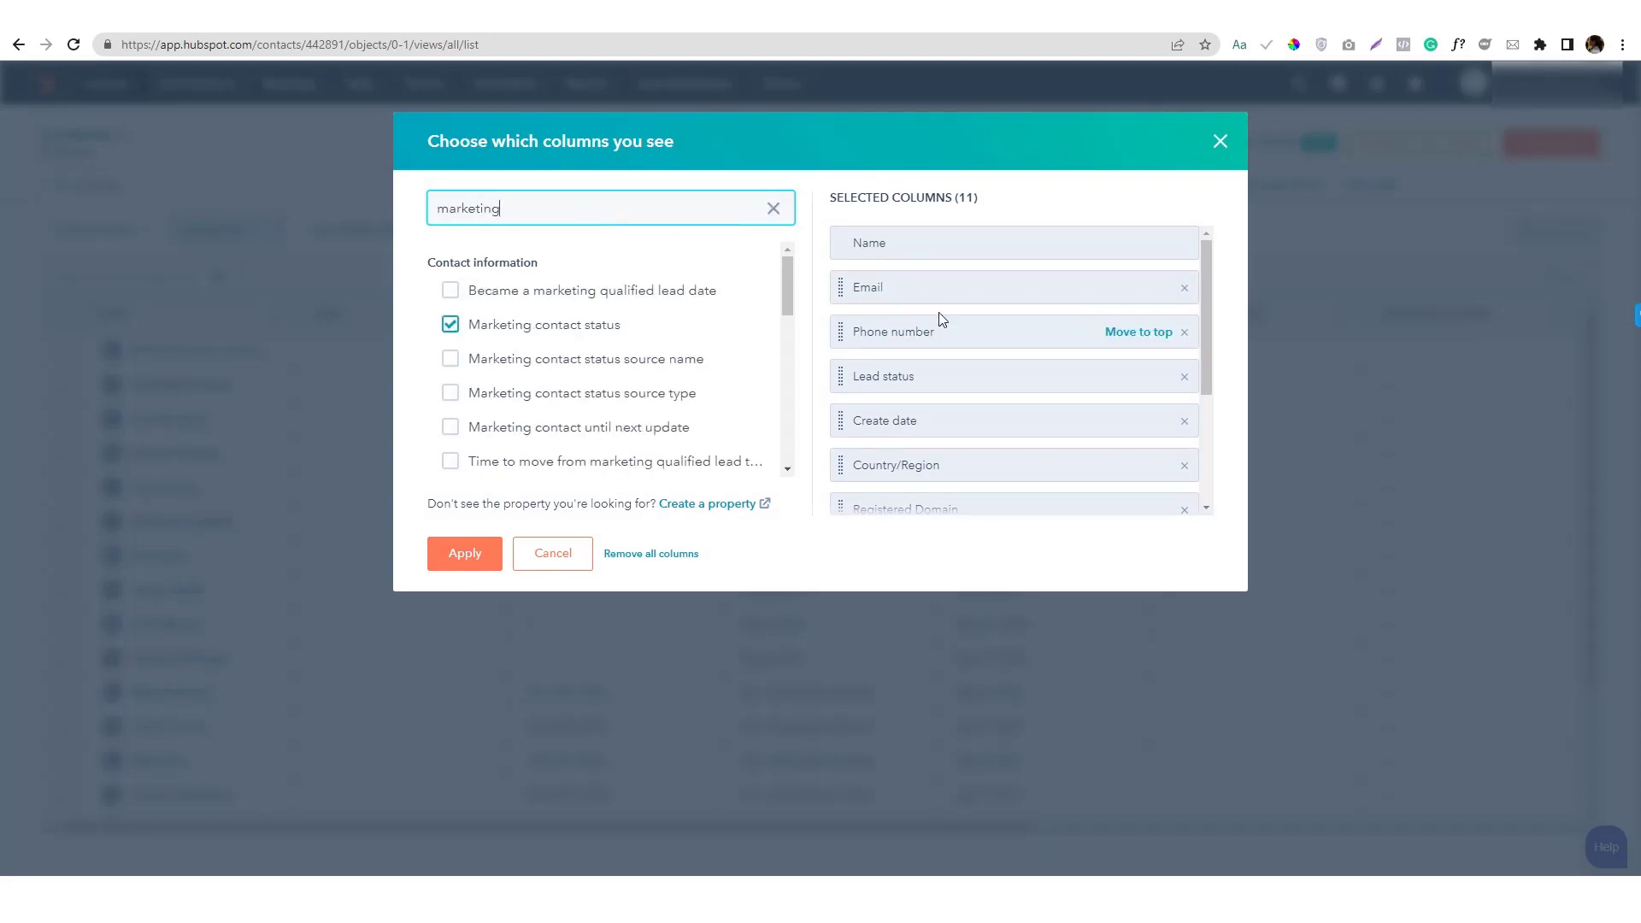
scroll(958, 342, "down", 3)
left_click_drag(957, 489, 949, 325)
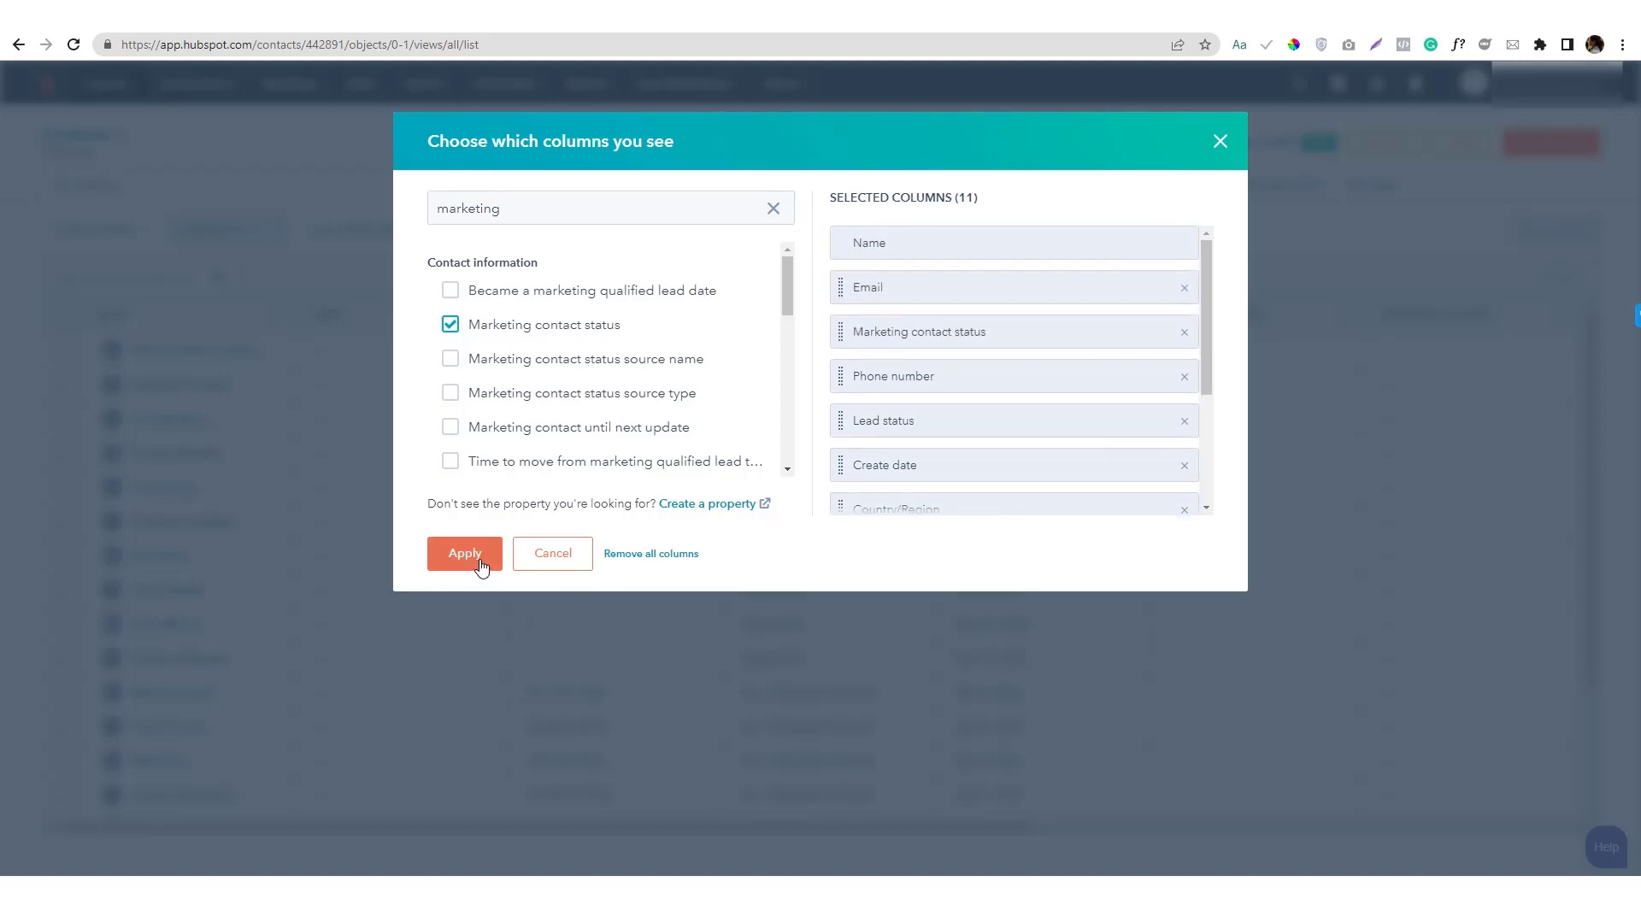
left_click(478, 562)
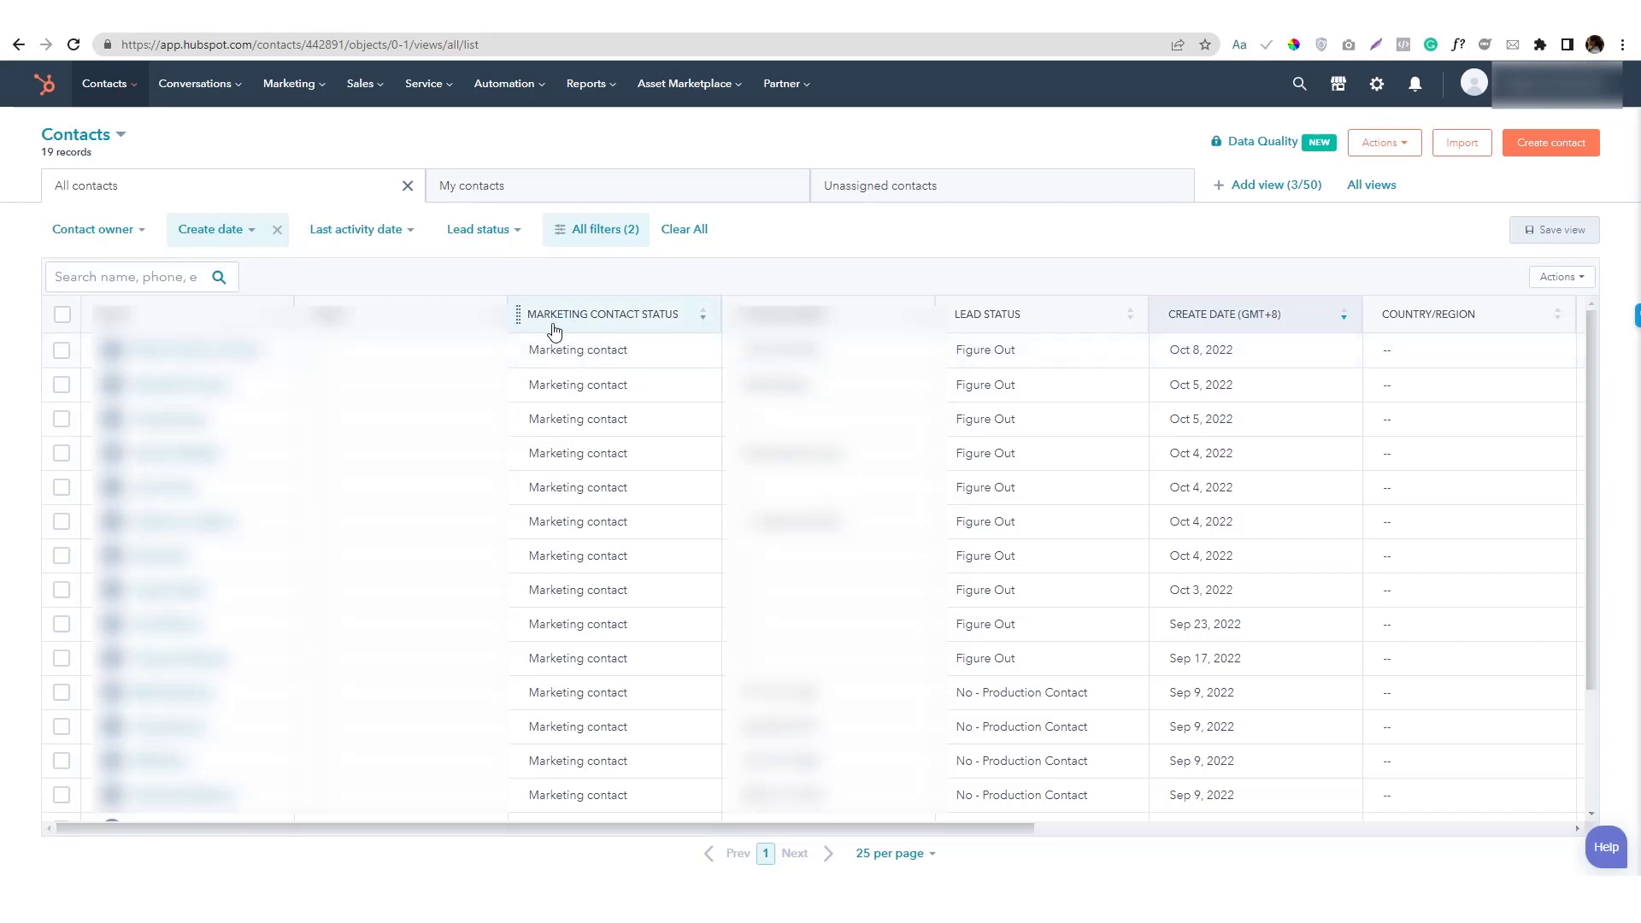
Step: Select all the filtered contacts and start a bulk edit, opening the choice of property to update
left_click(63, 315)
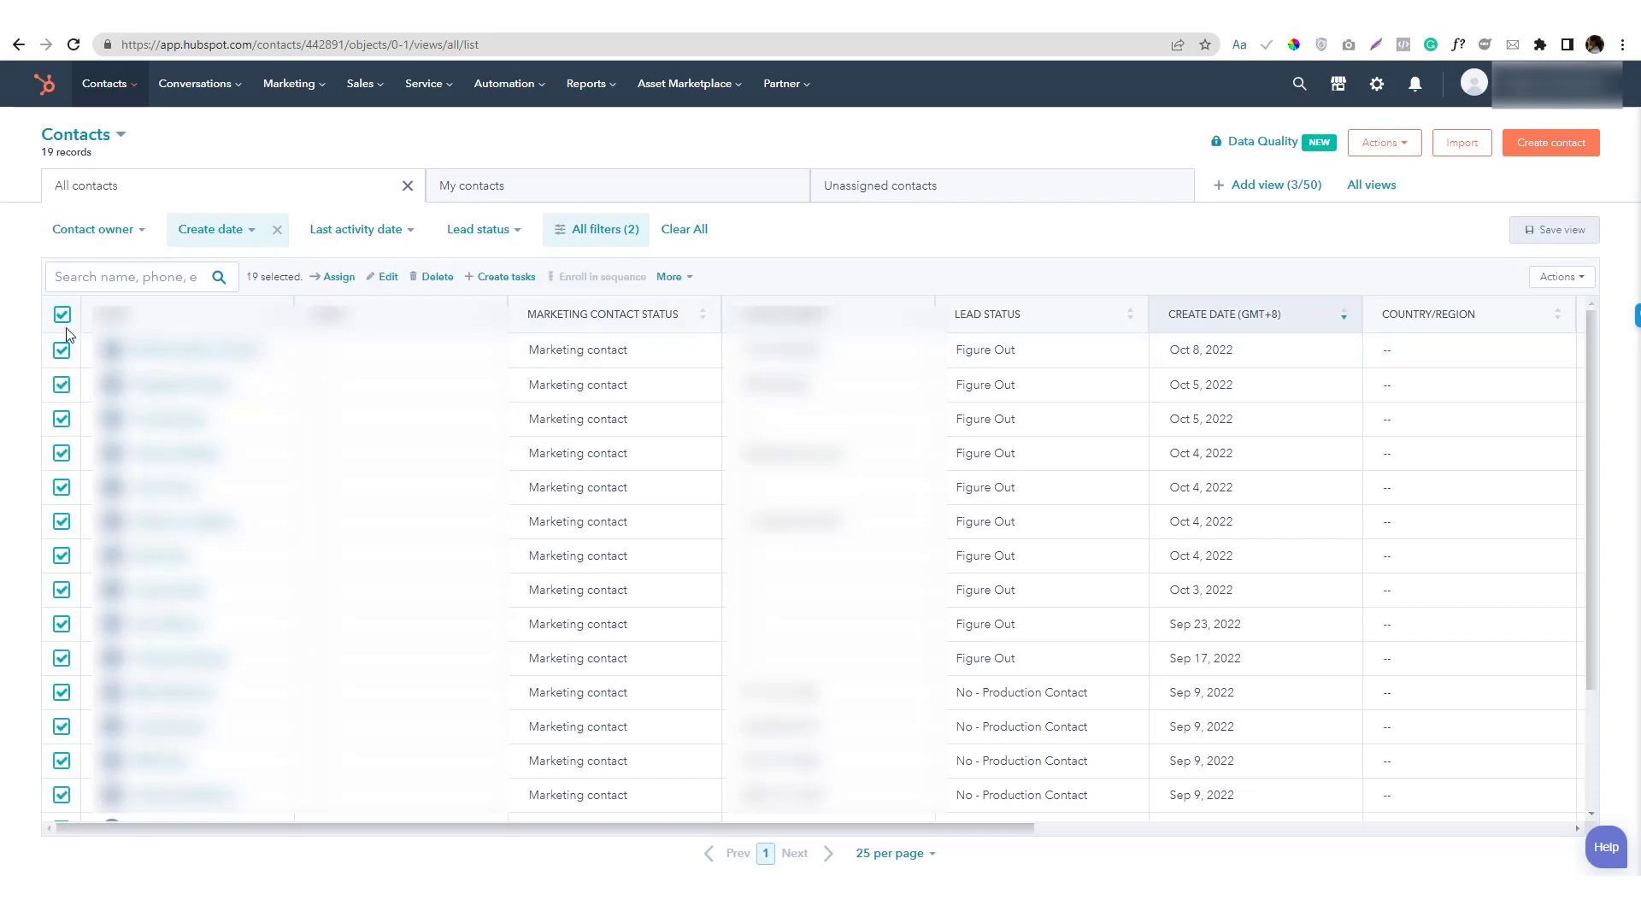
left_click(389, 280)
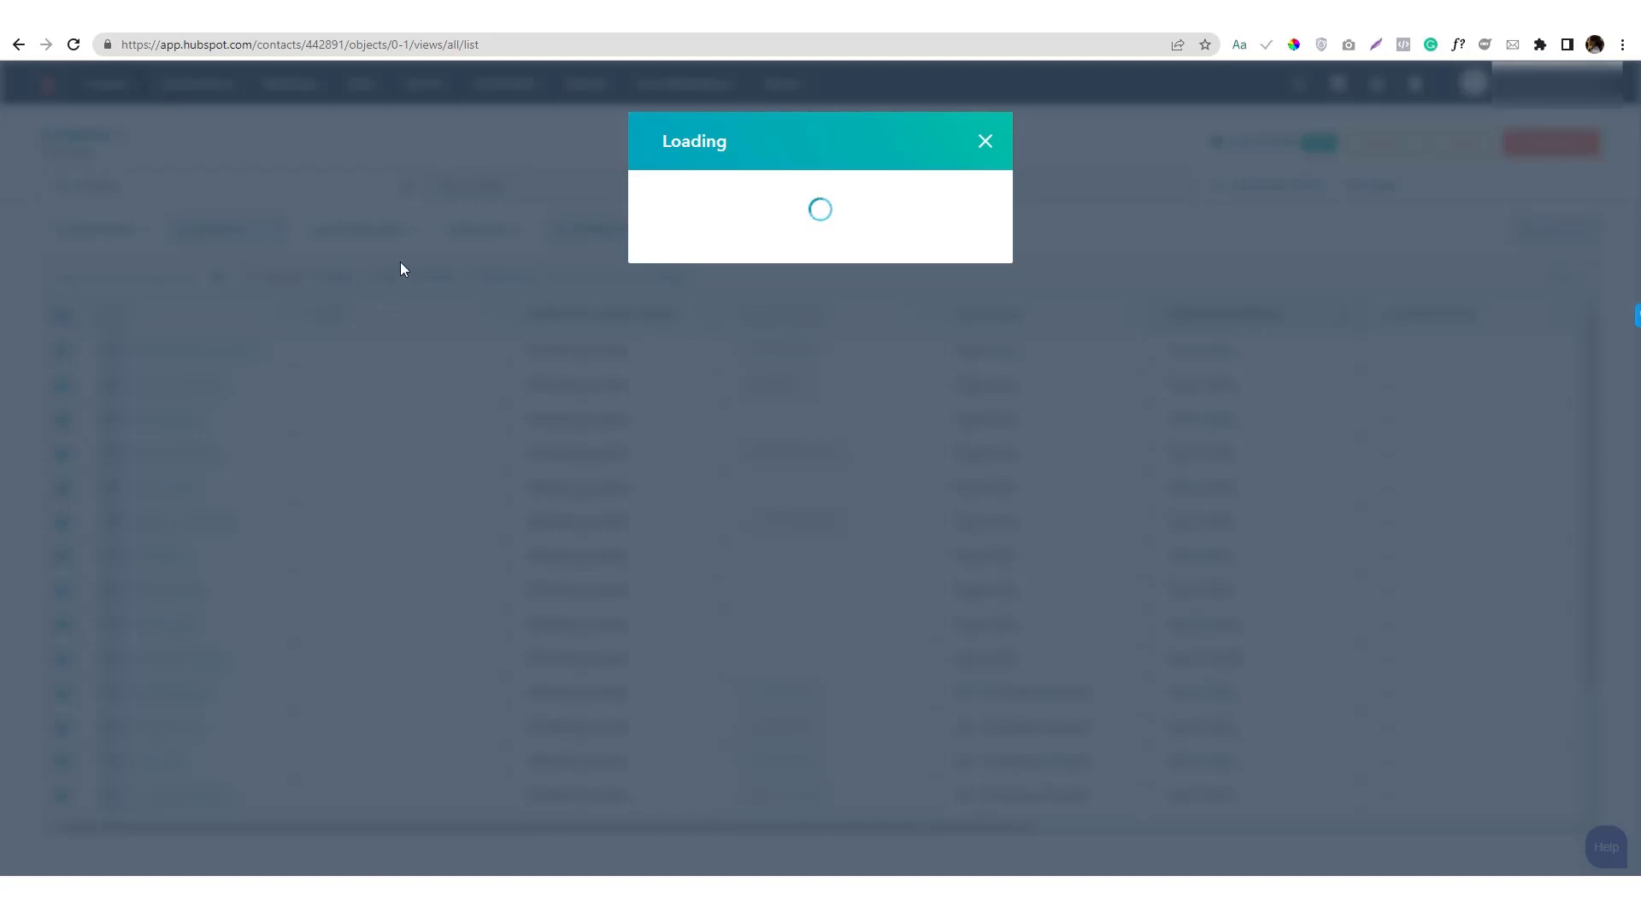
left_click(478, 46)
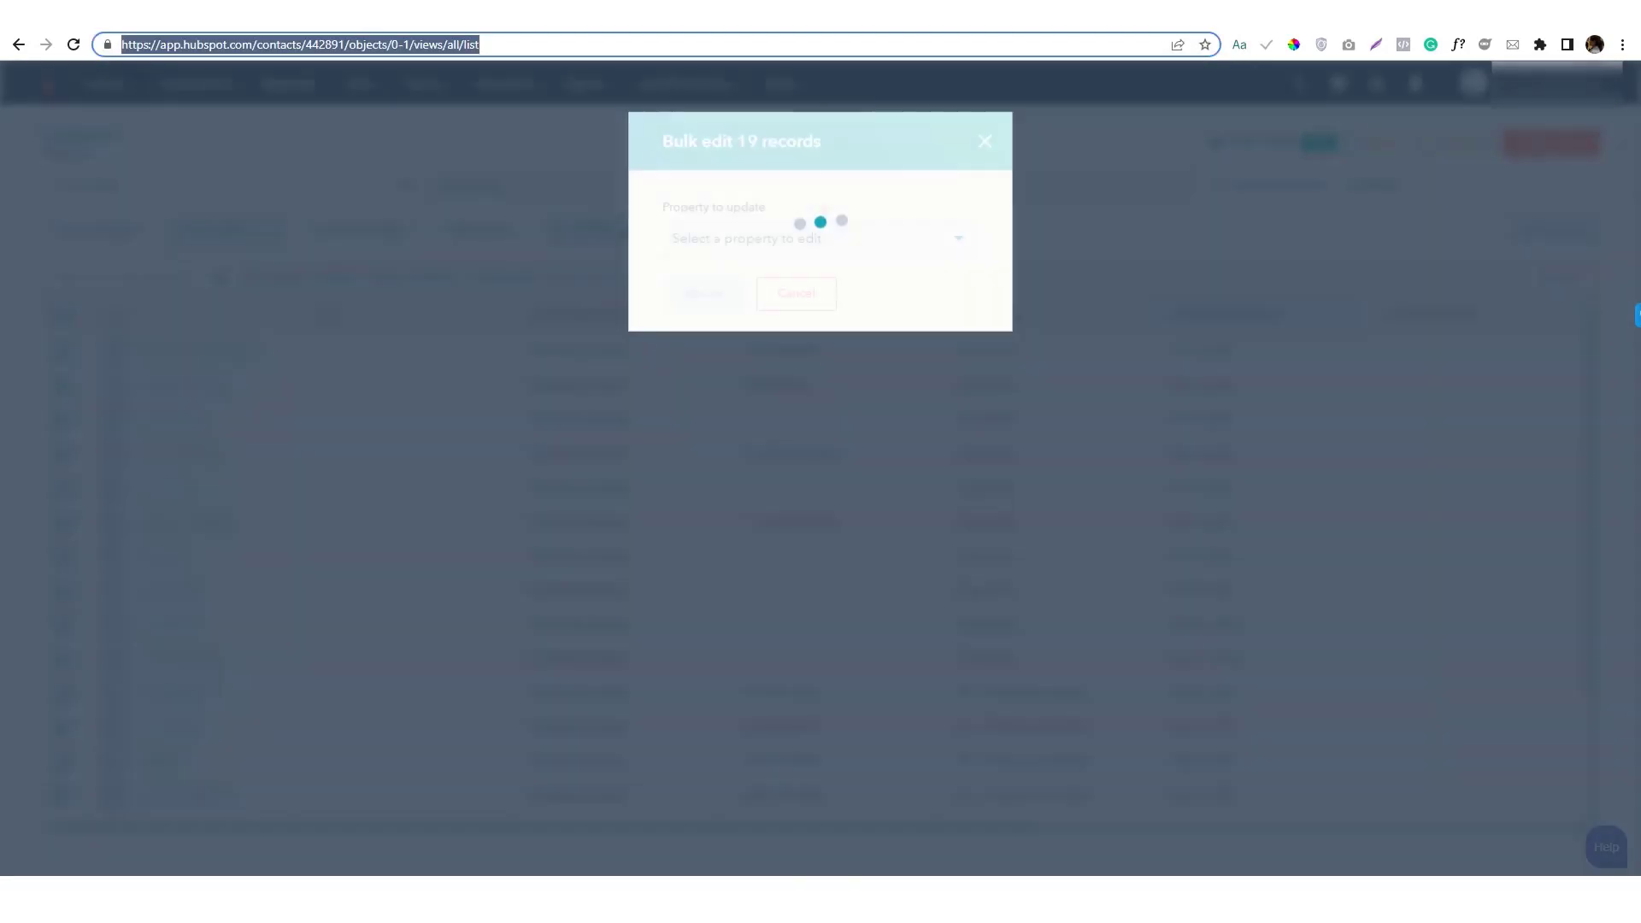
left_click(720, 244)
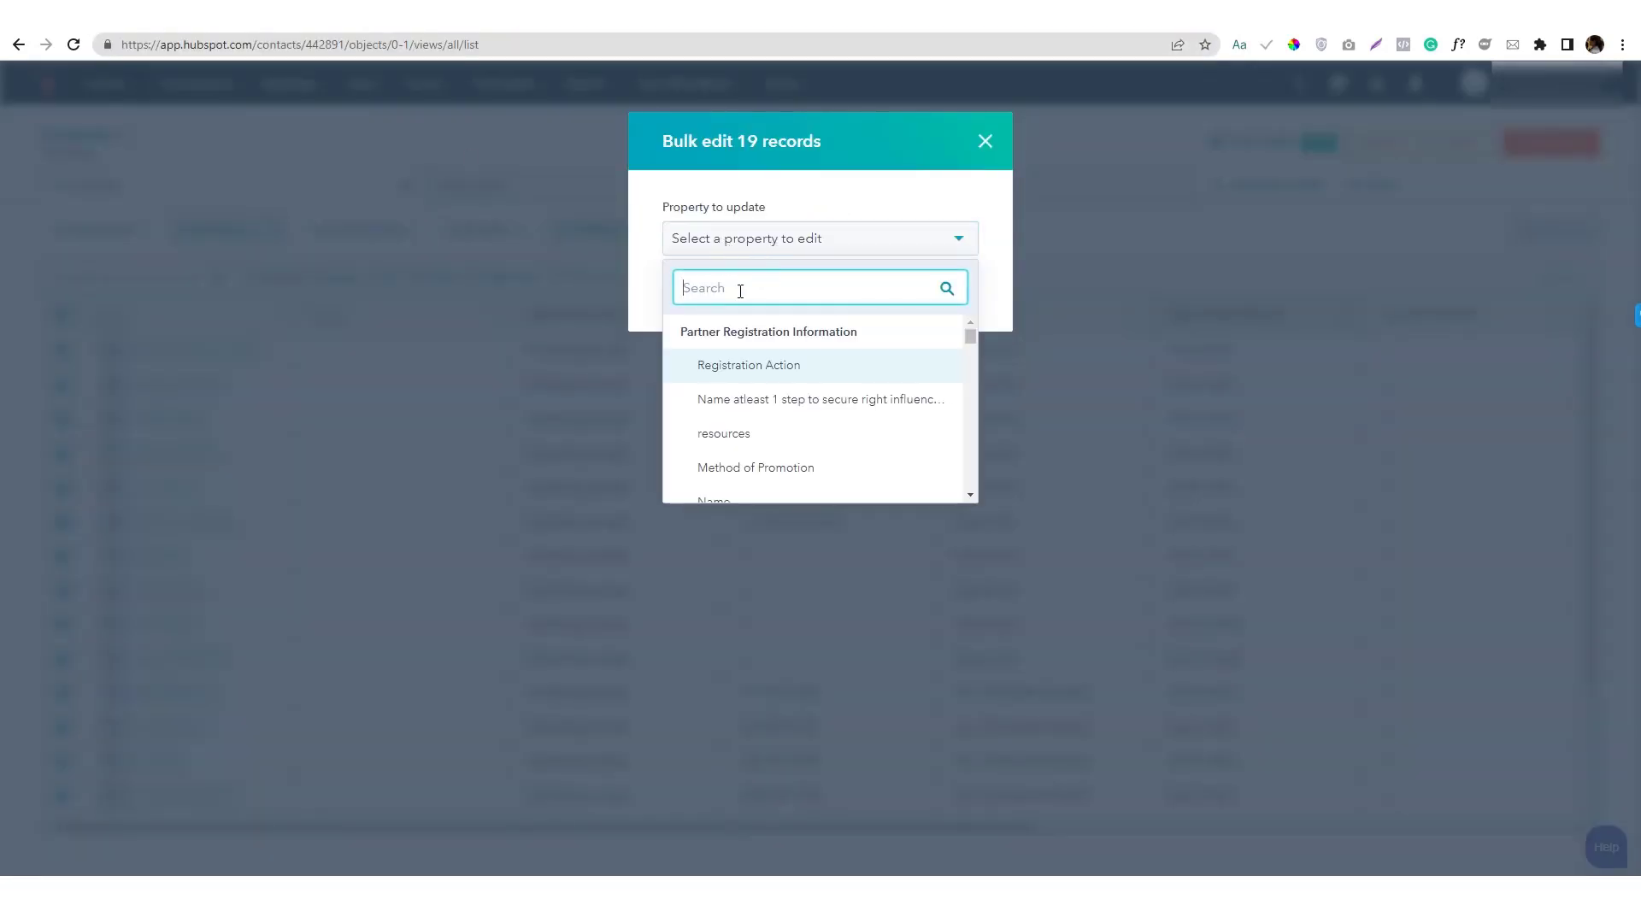
Step: Search the bulk-editable properties for "market", retry the search, and clear the search text
type("market")
key("ctrl+a")
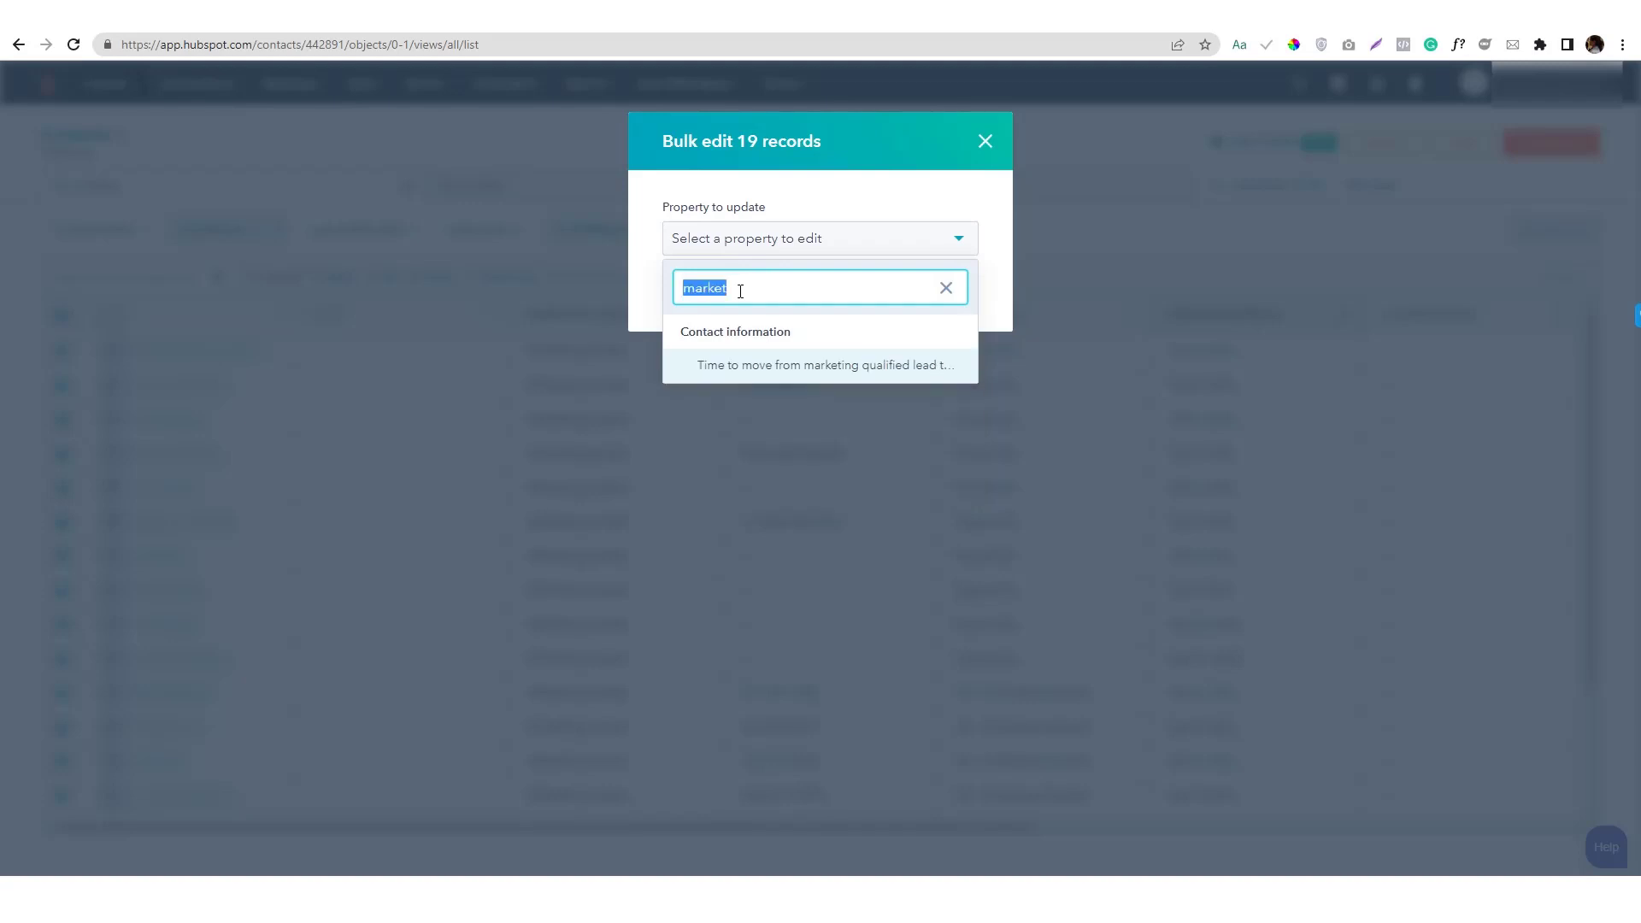
type("s")
key("BackSpace")
type("mar")
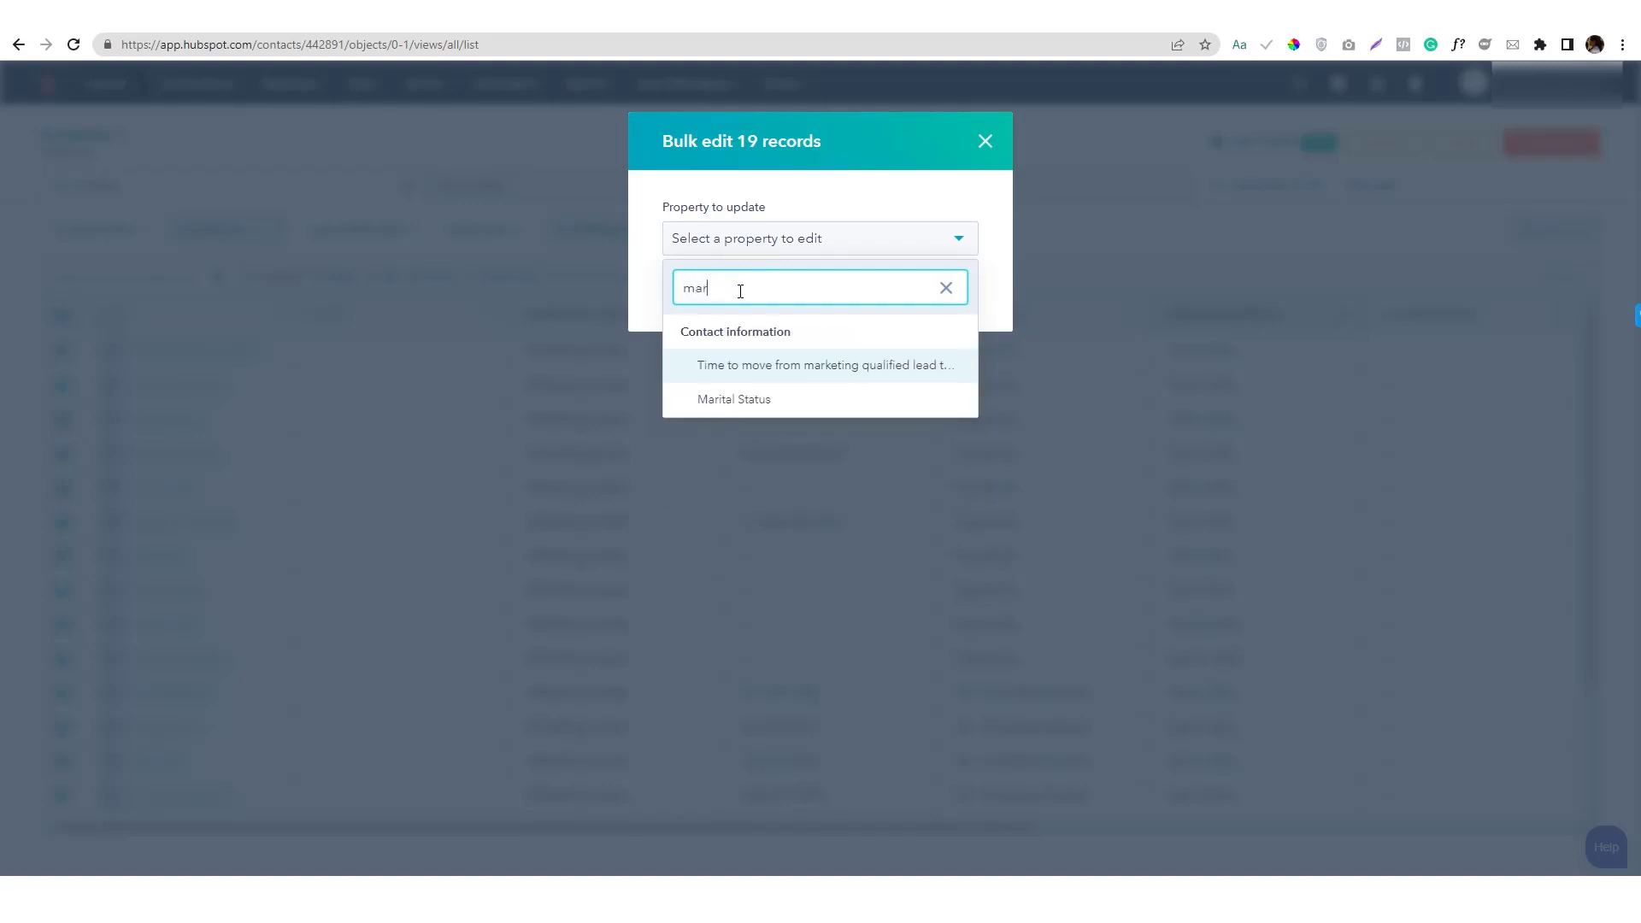
type("ket")
key("ctrl+a")
key("BackSpace")
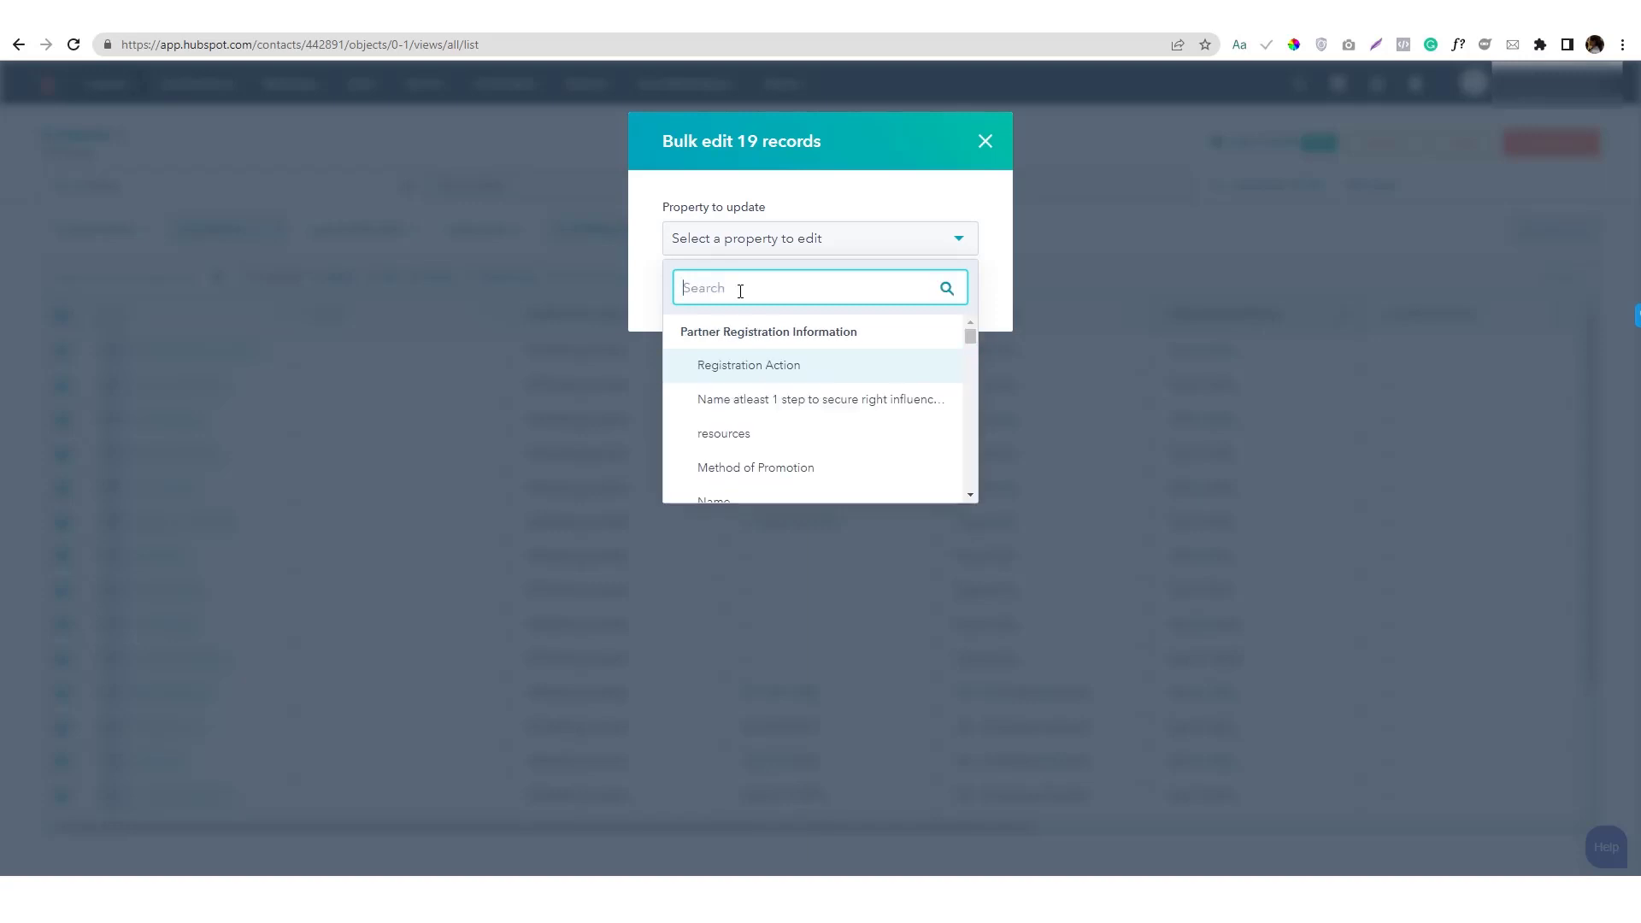
Step: Look through the full list of bulk-editable properties for marketing contact status, and close the bulk edit
scroll(829, 403, "down", 10)
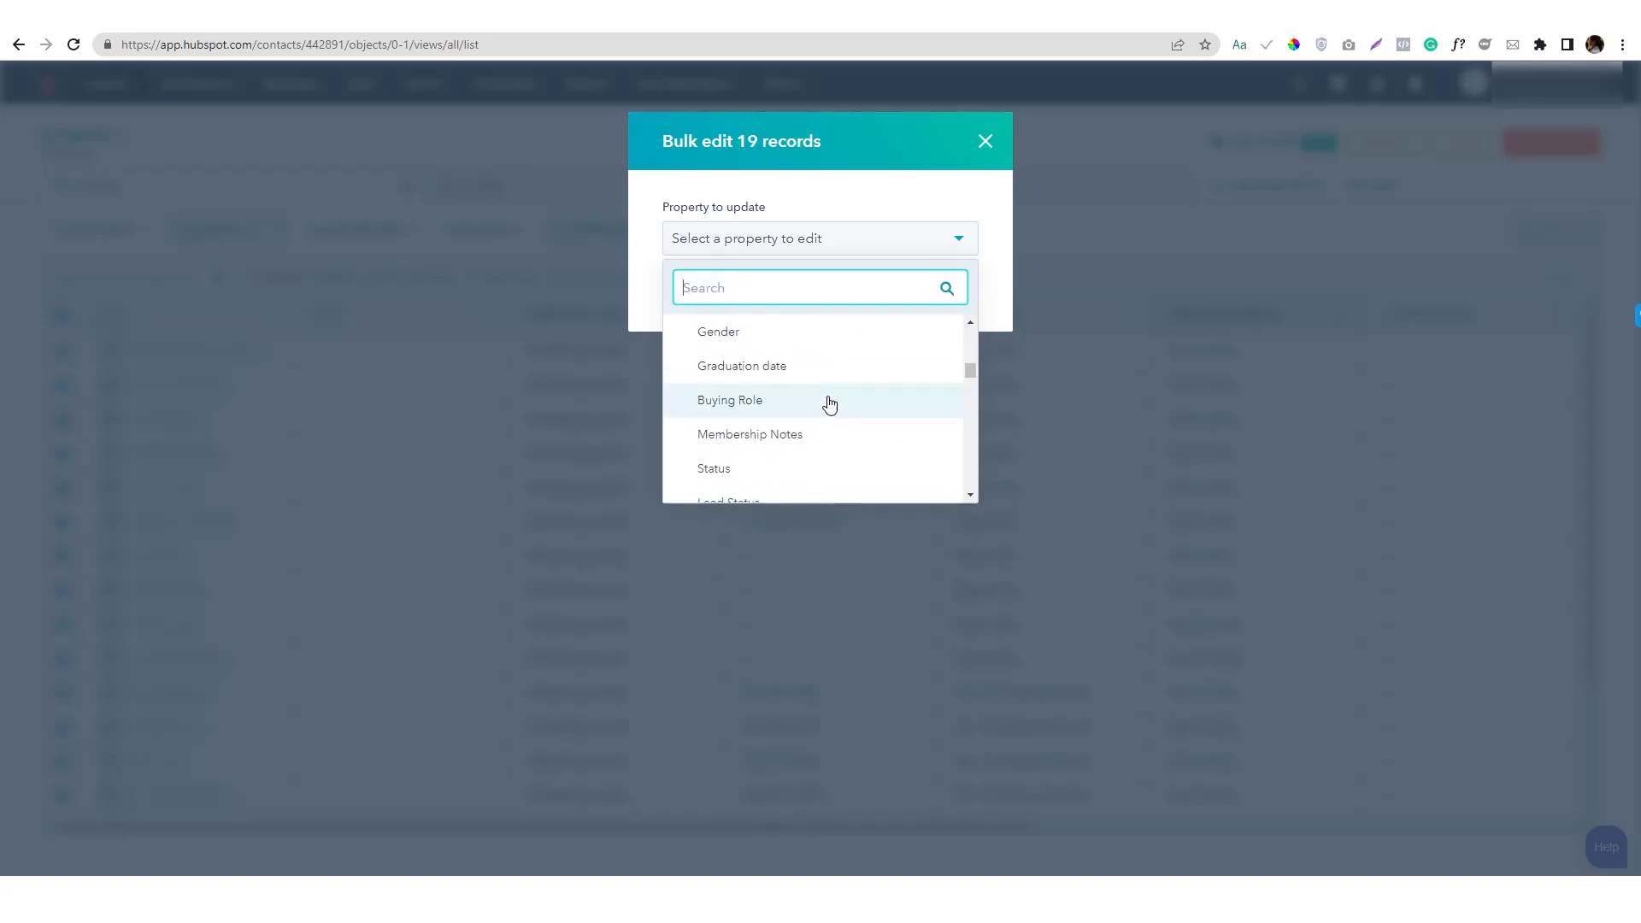
scroll(829, 404, "down", 10)
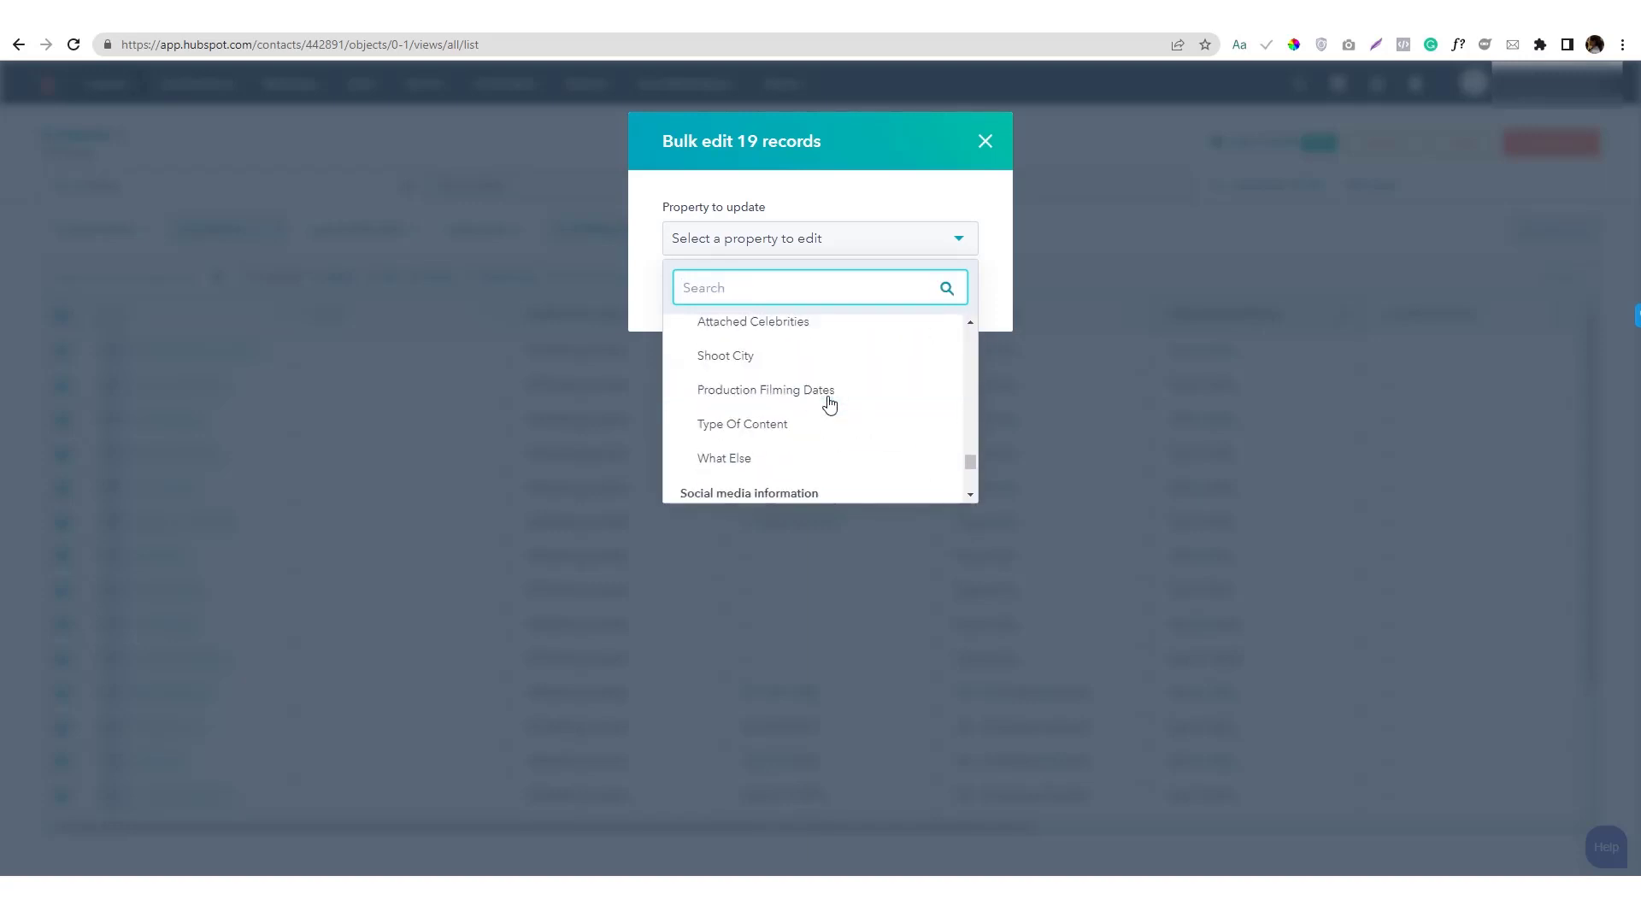
scroll(829, 403, "down", 1)
scroll(829, 403, "down", 5)
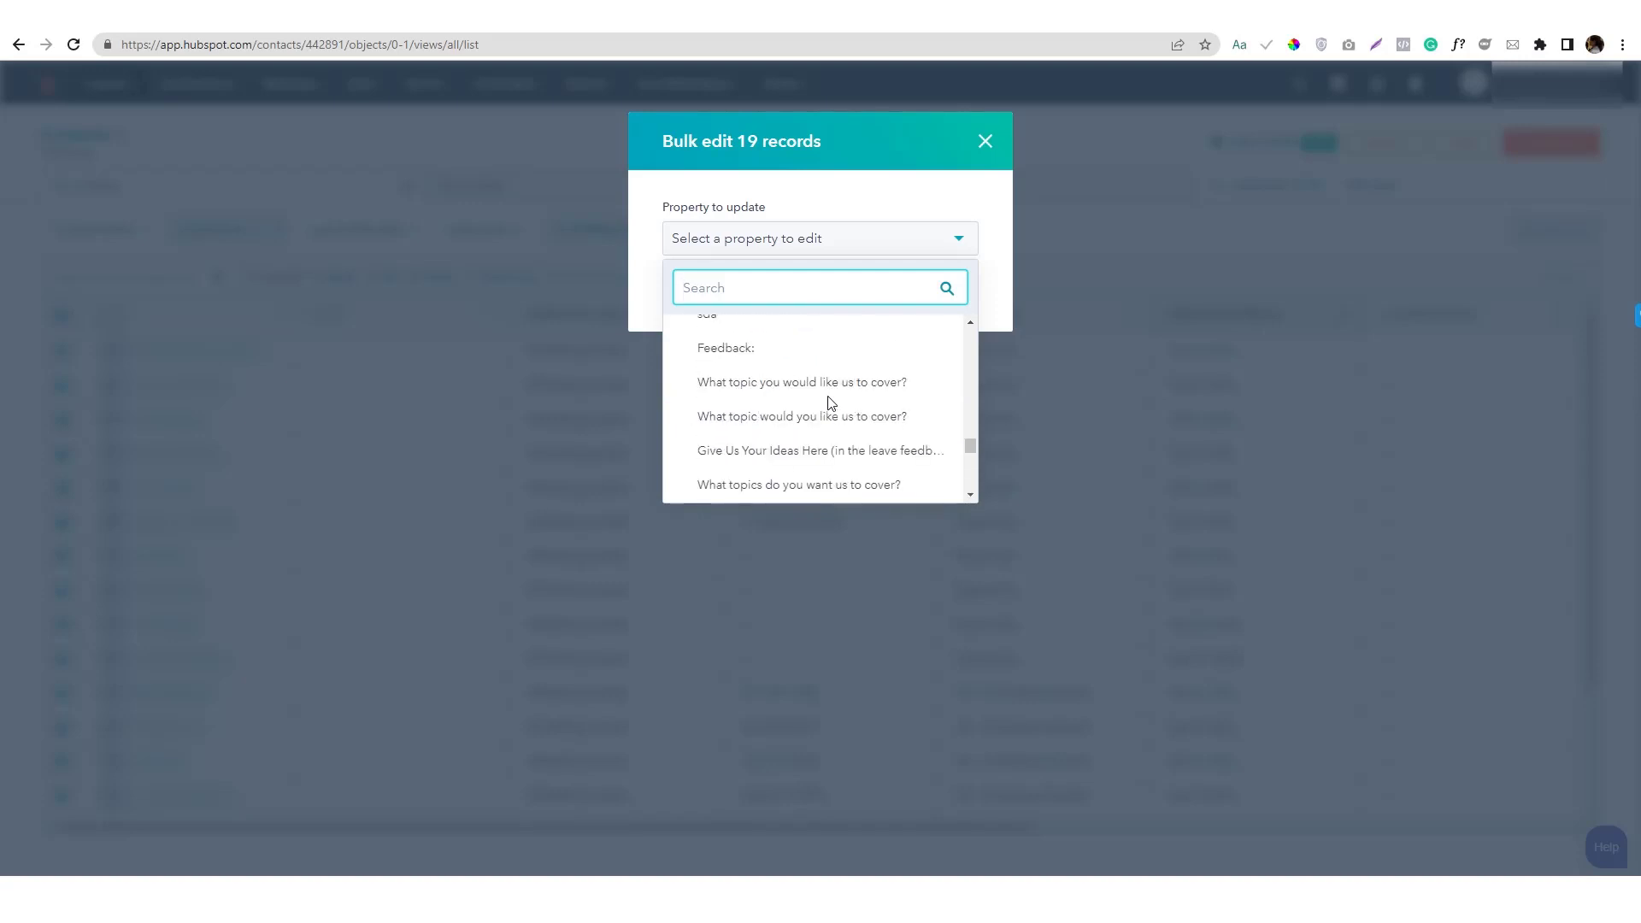
scroll(829, 402, "up", 5)
left_click_drag(967, 428, 973, 335)
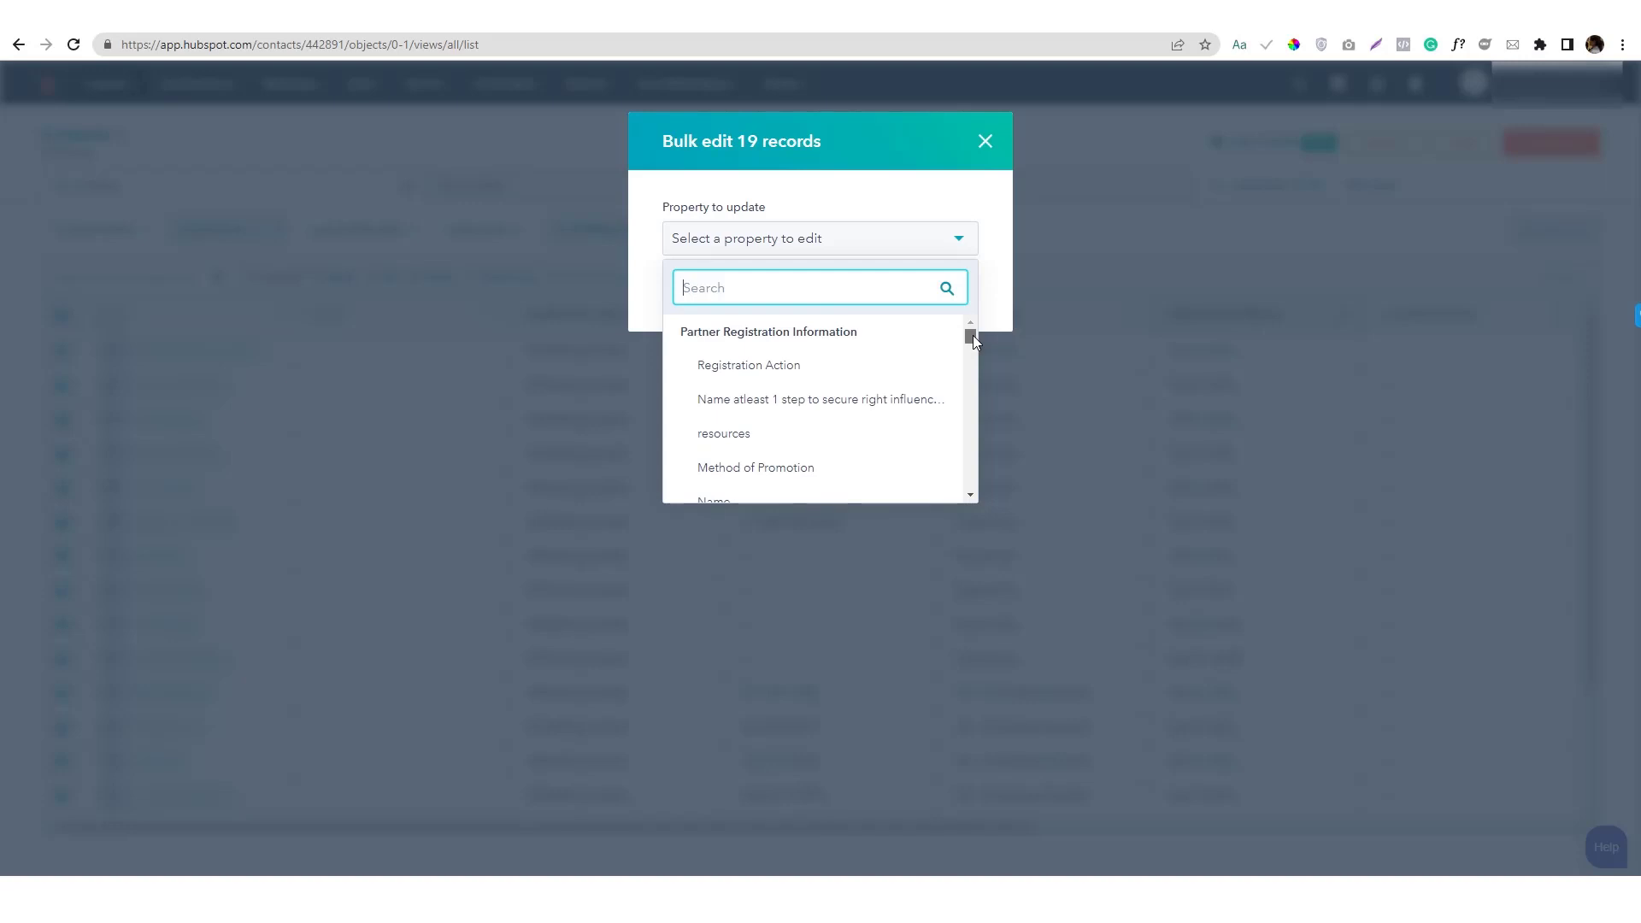
left_click(988, 150)
left_click(988, 149)
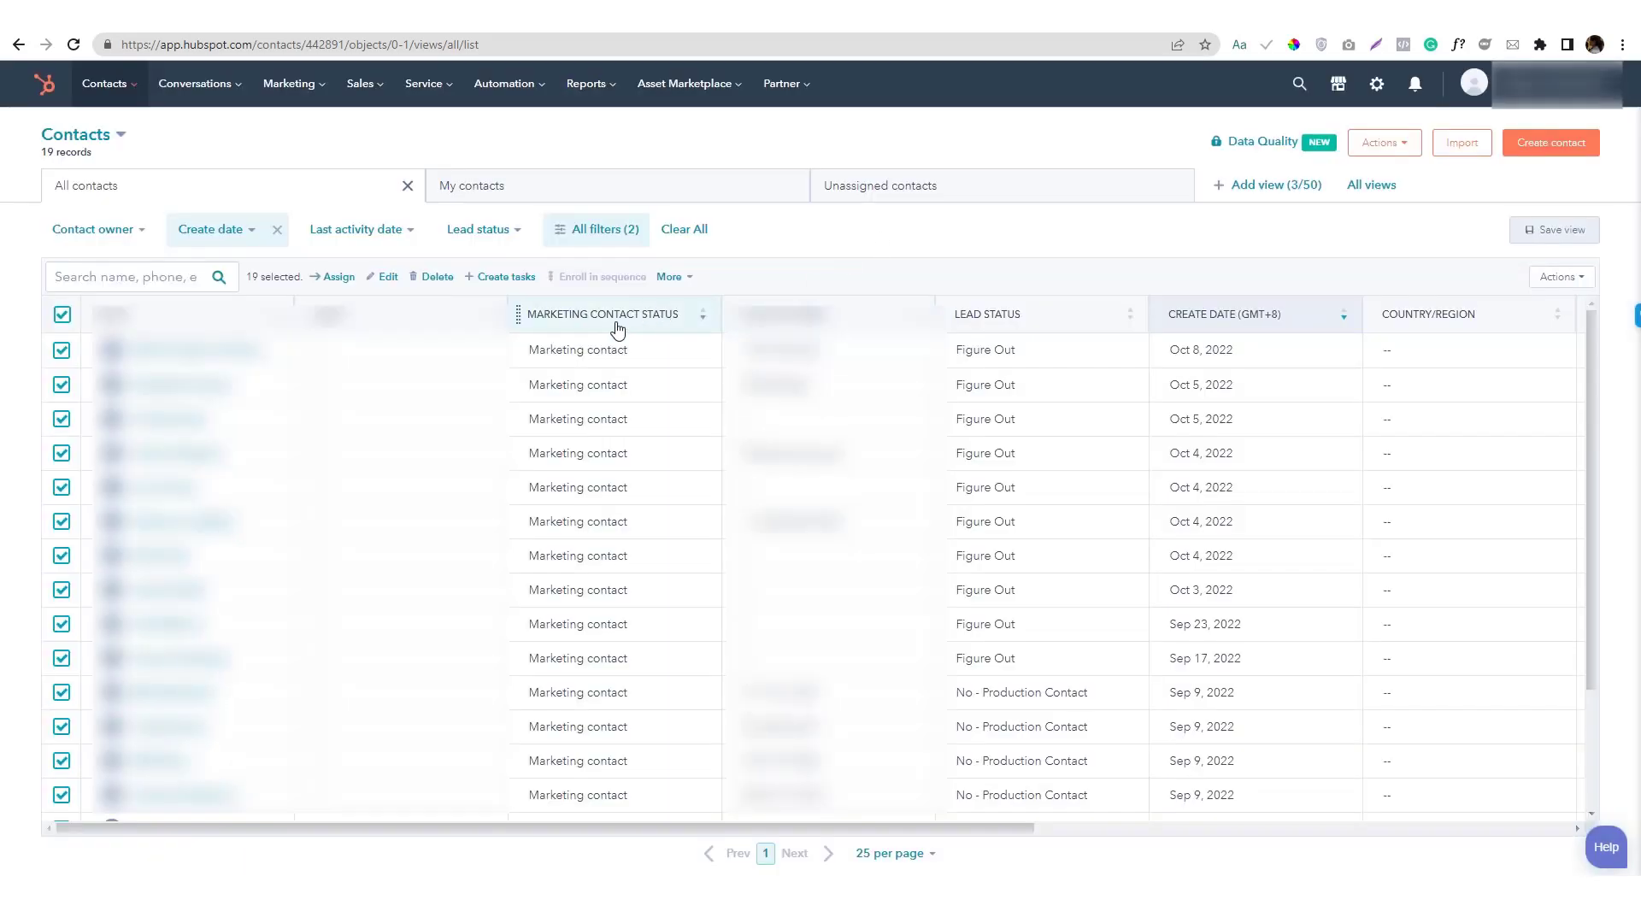
Step: Reopen the bulk edit for the selected contacts, search its properties for "Marketing Contact", and clear the search
left_click(388, 277)
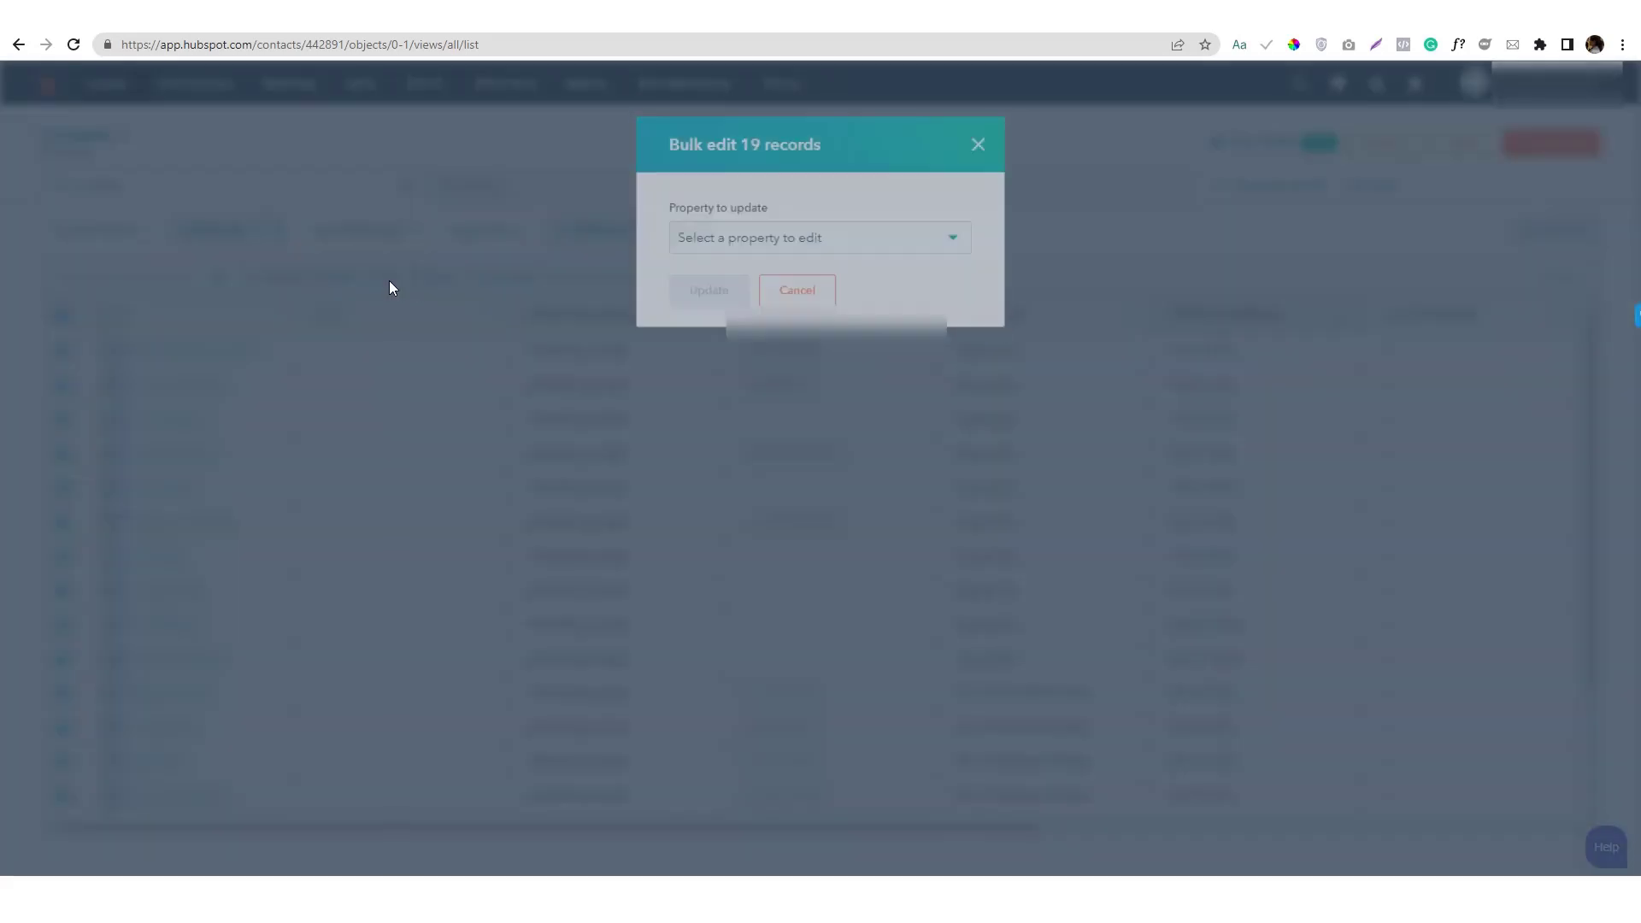
left_click(723, 248)
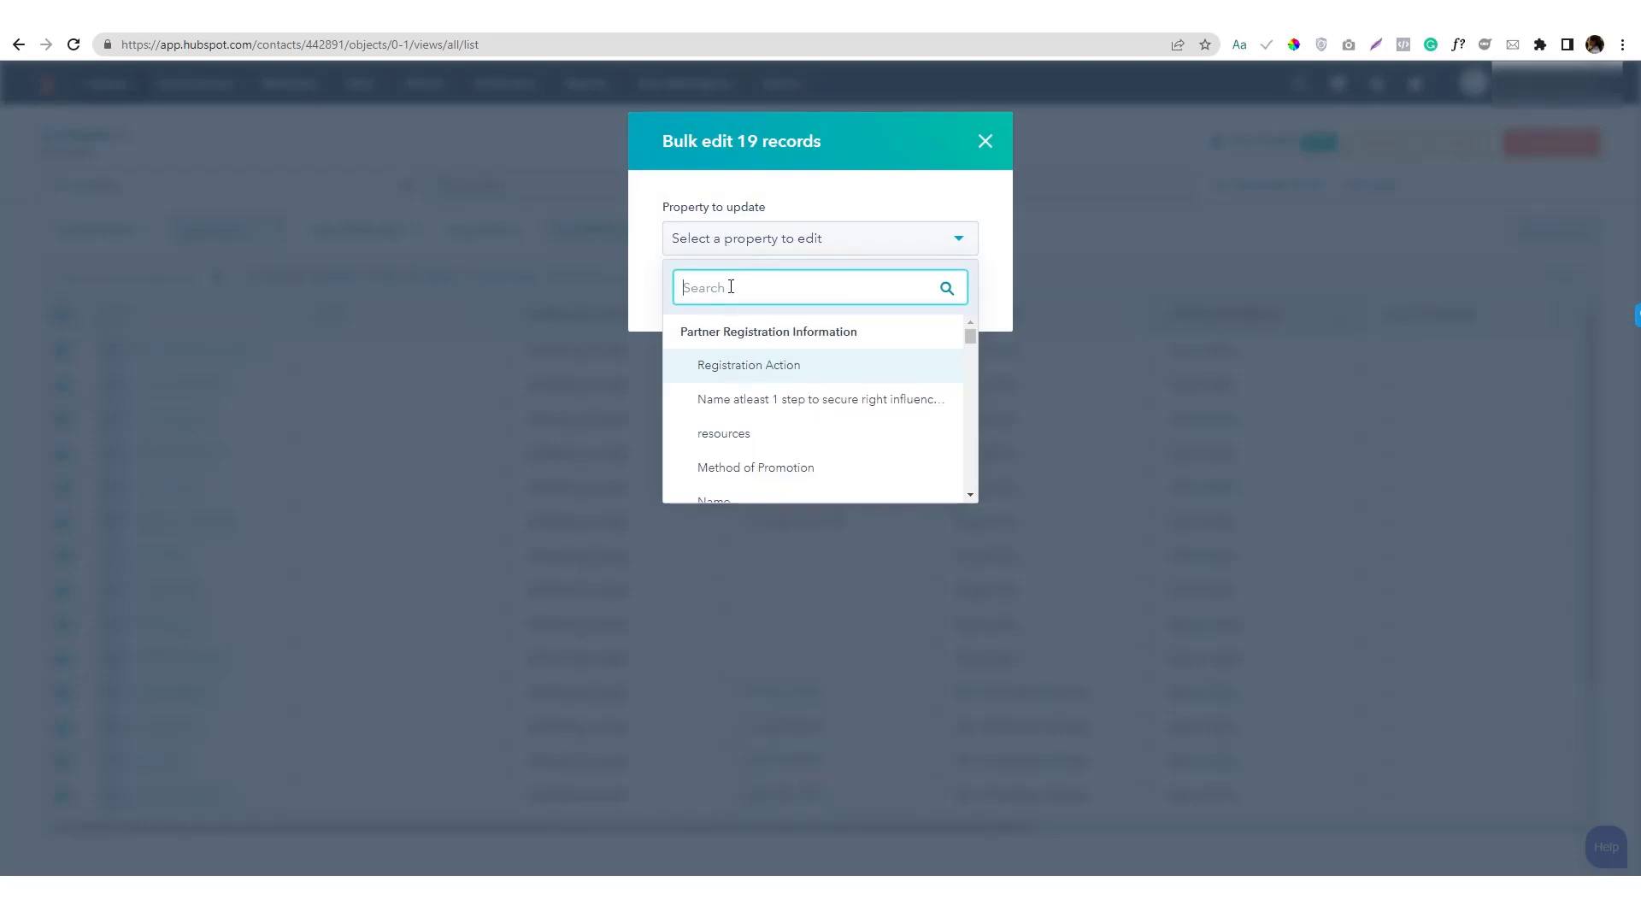
type("Marj")
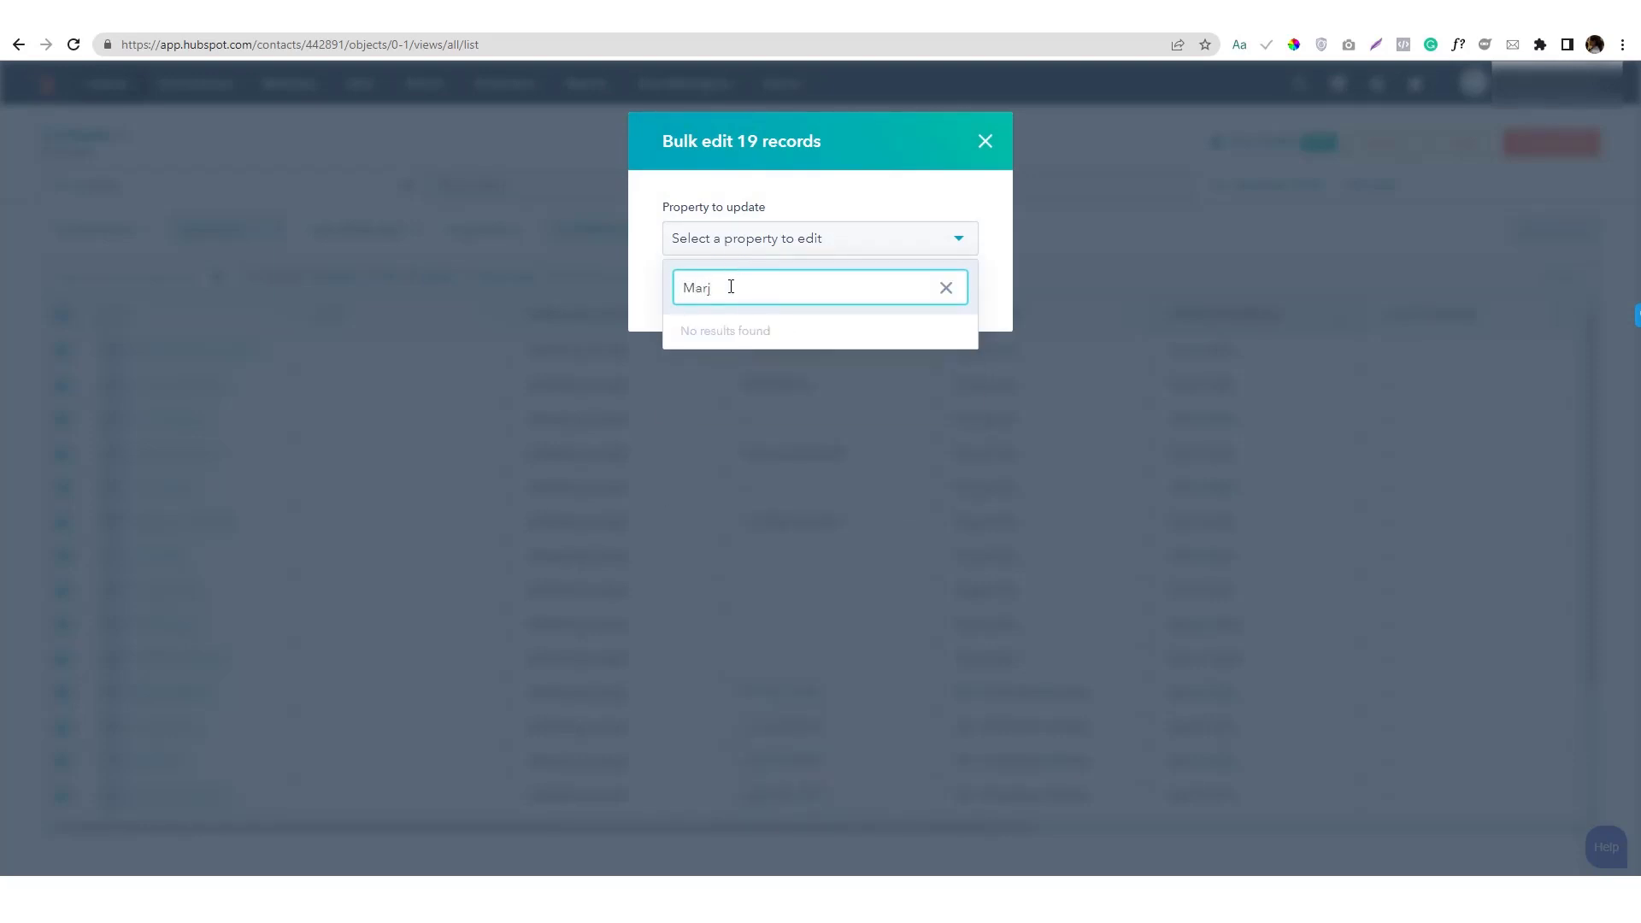
key("BackSpace")
type("keting Contact")
key("ctrl+a")
key("BackSpace")
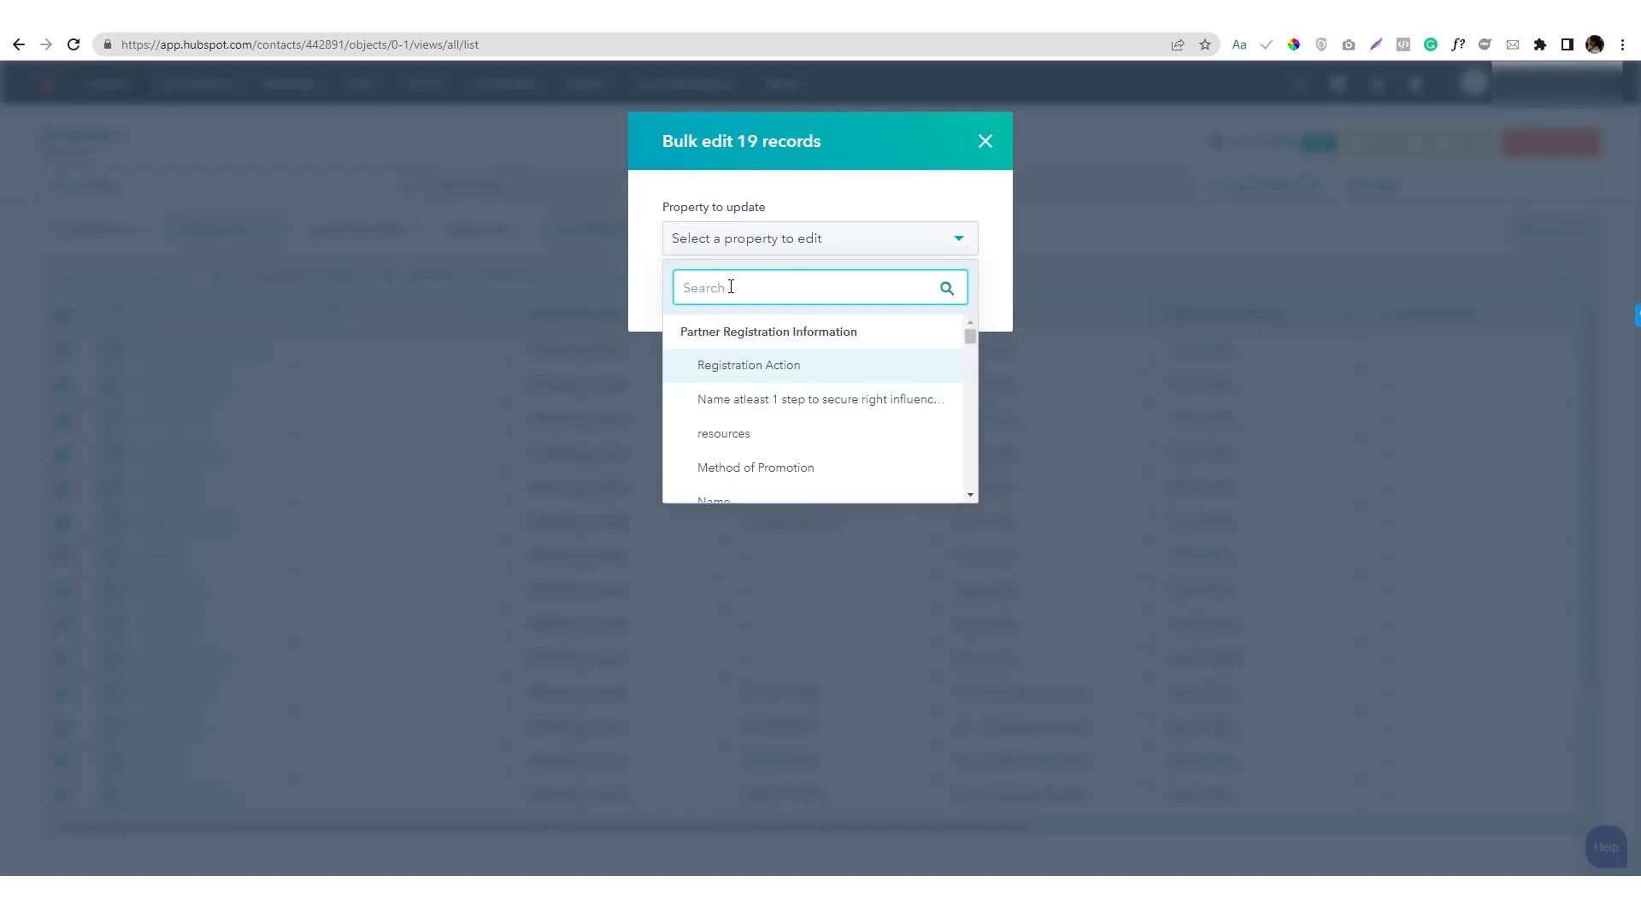
Step: Choose Status as the property to bulk edit and check which values it offers
scroll(792, 440, "down", 5)
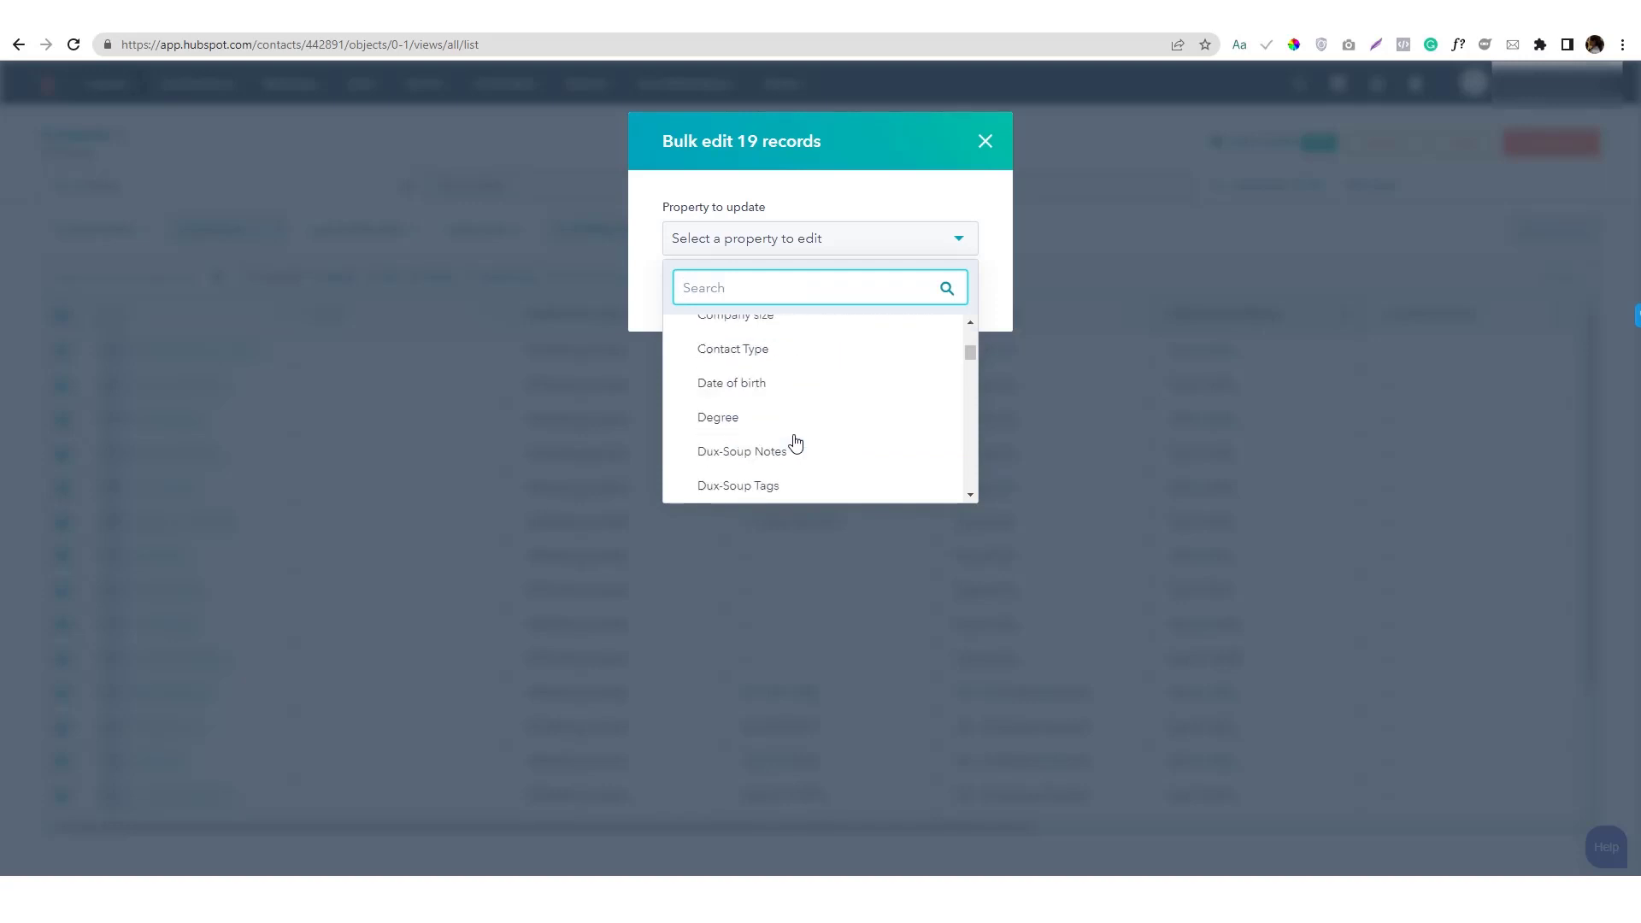
scroll(801, 431, "down", 3)
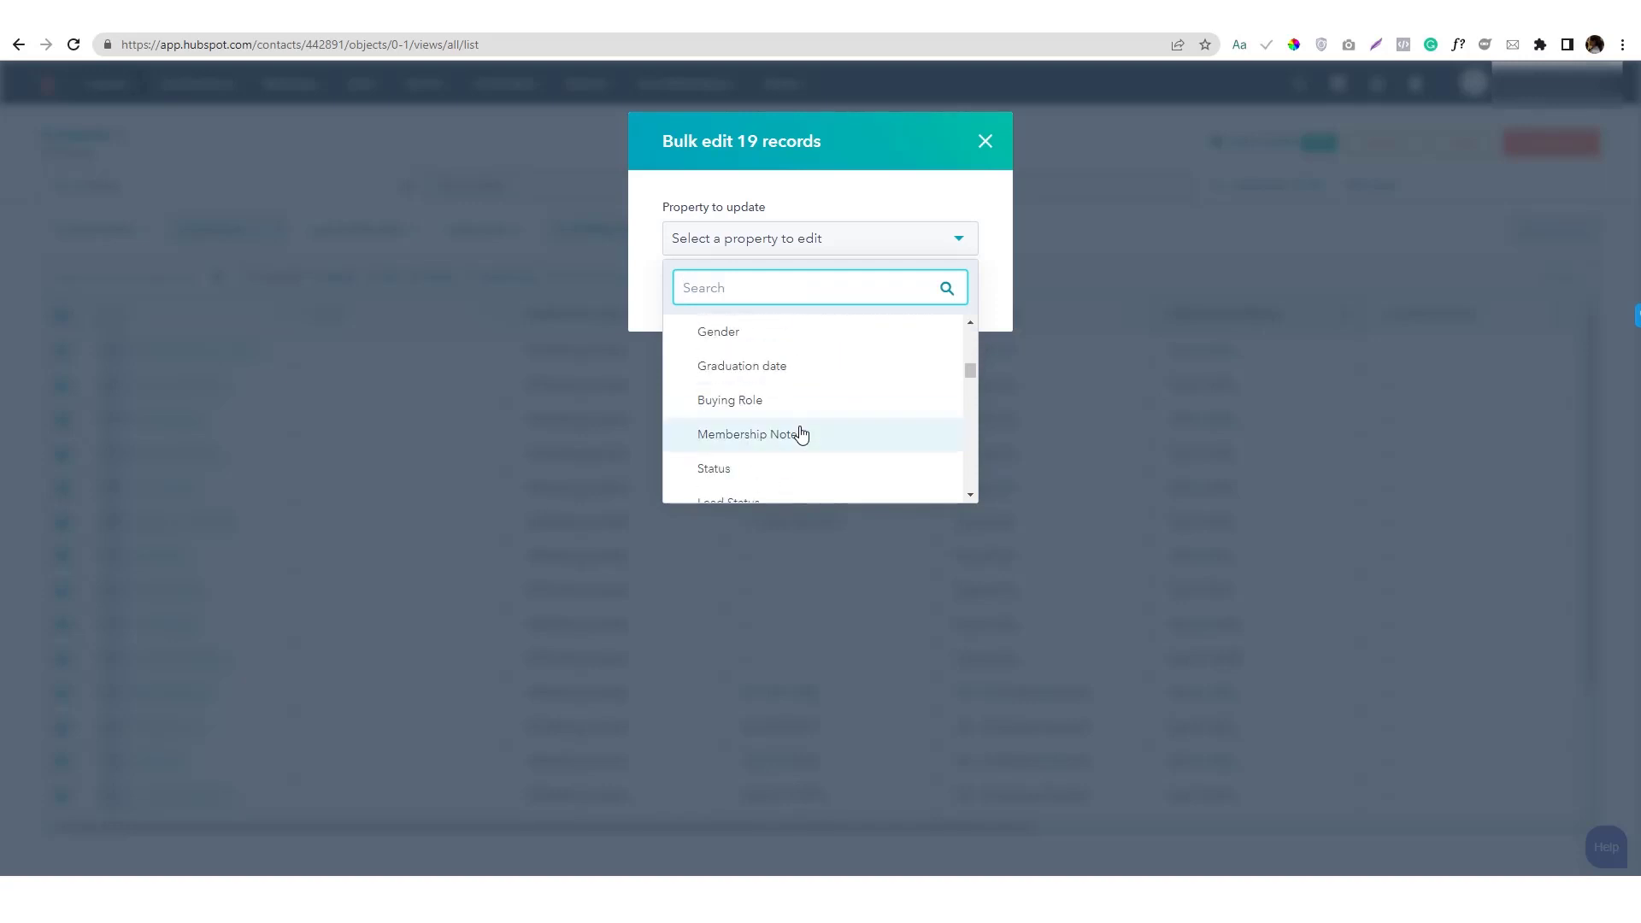
scroll(801, 432, "up", 3)
scroll(802, 432, "down", 3)
left_click(781, 470)
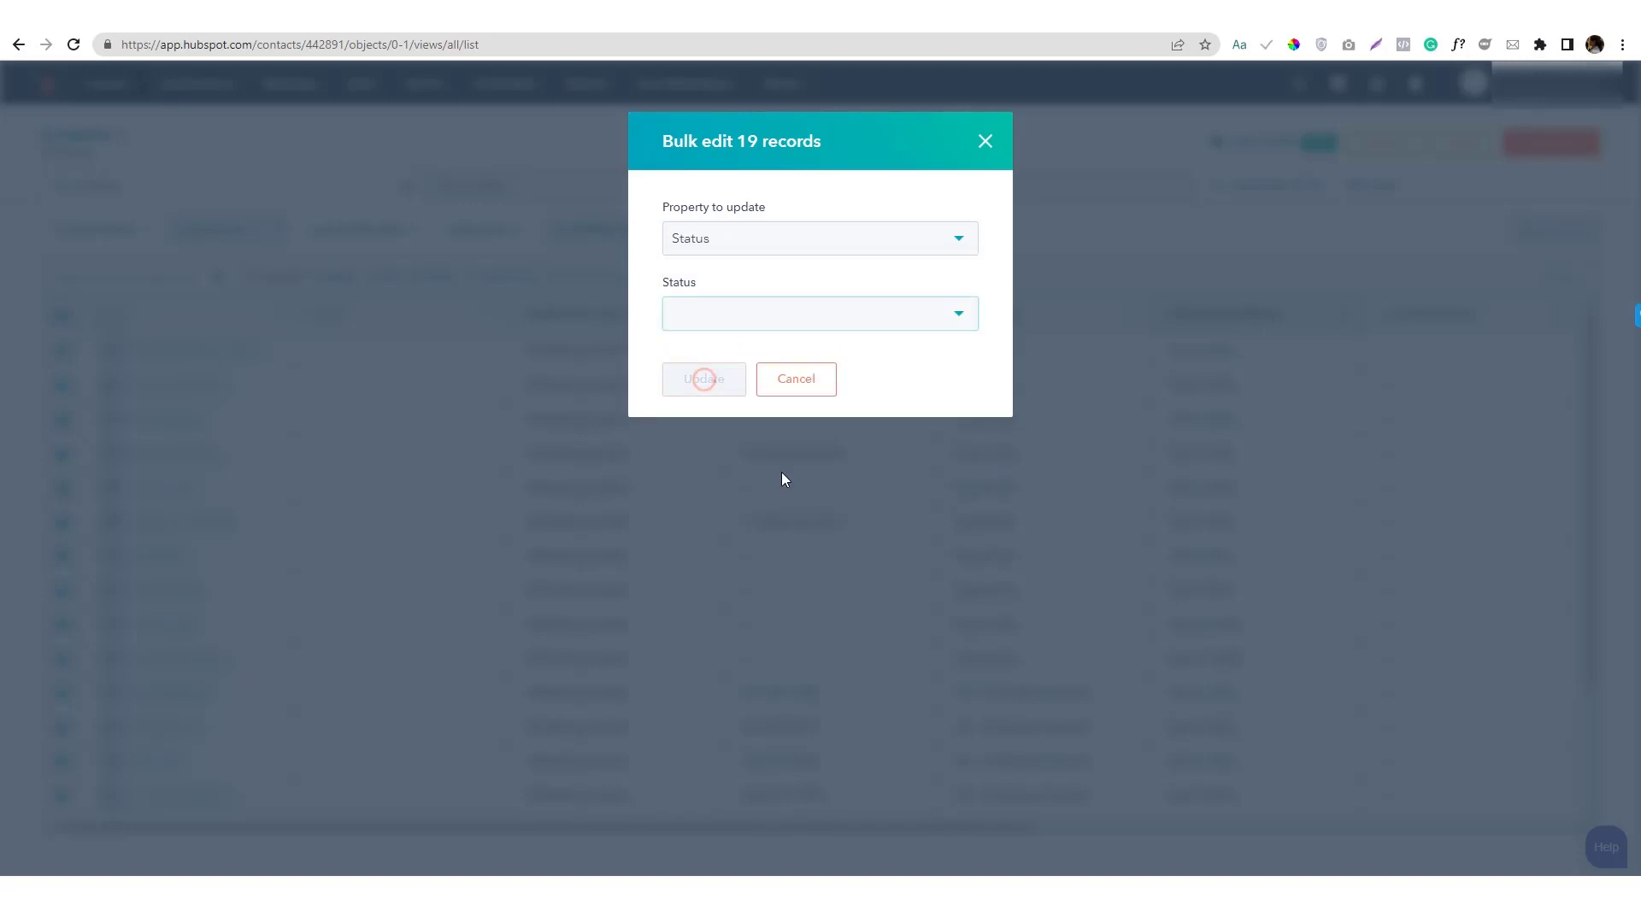
left_click(903, 335)
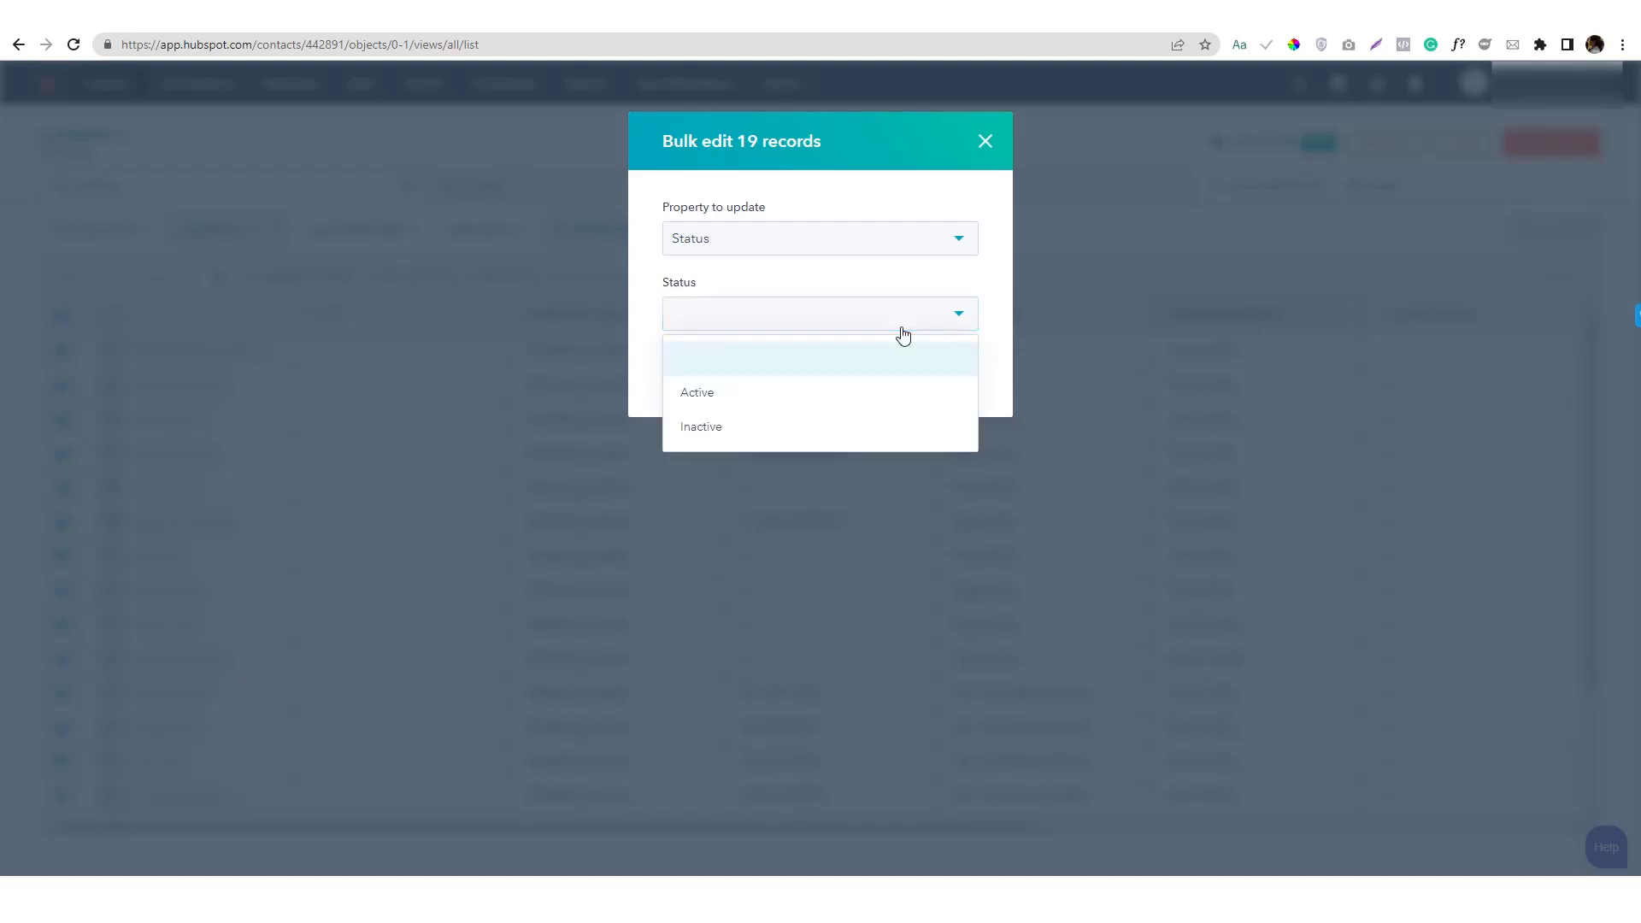
left_click(910, 335)
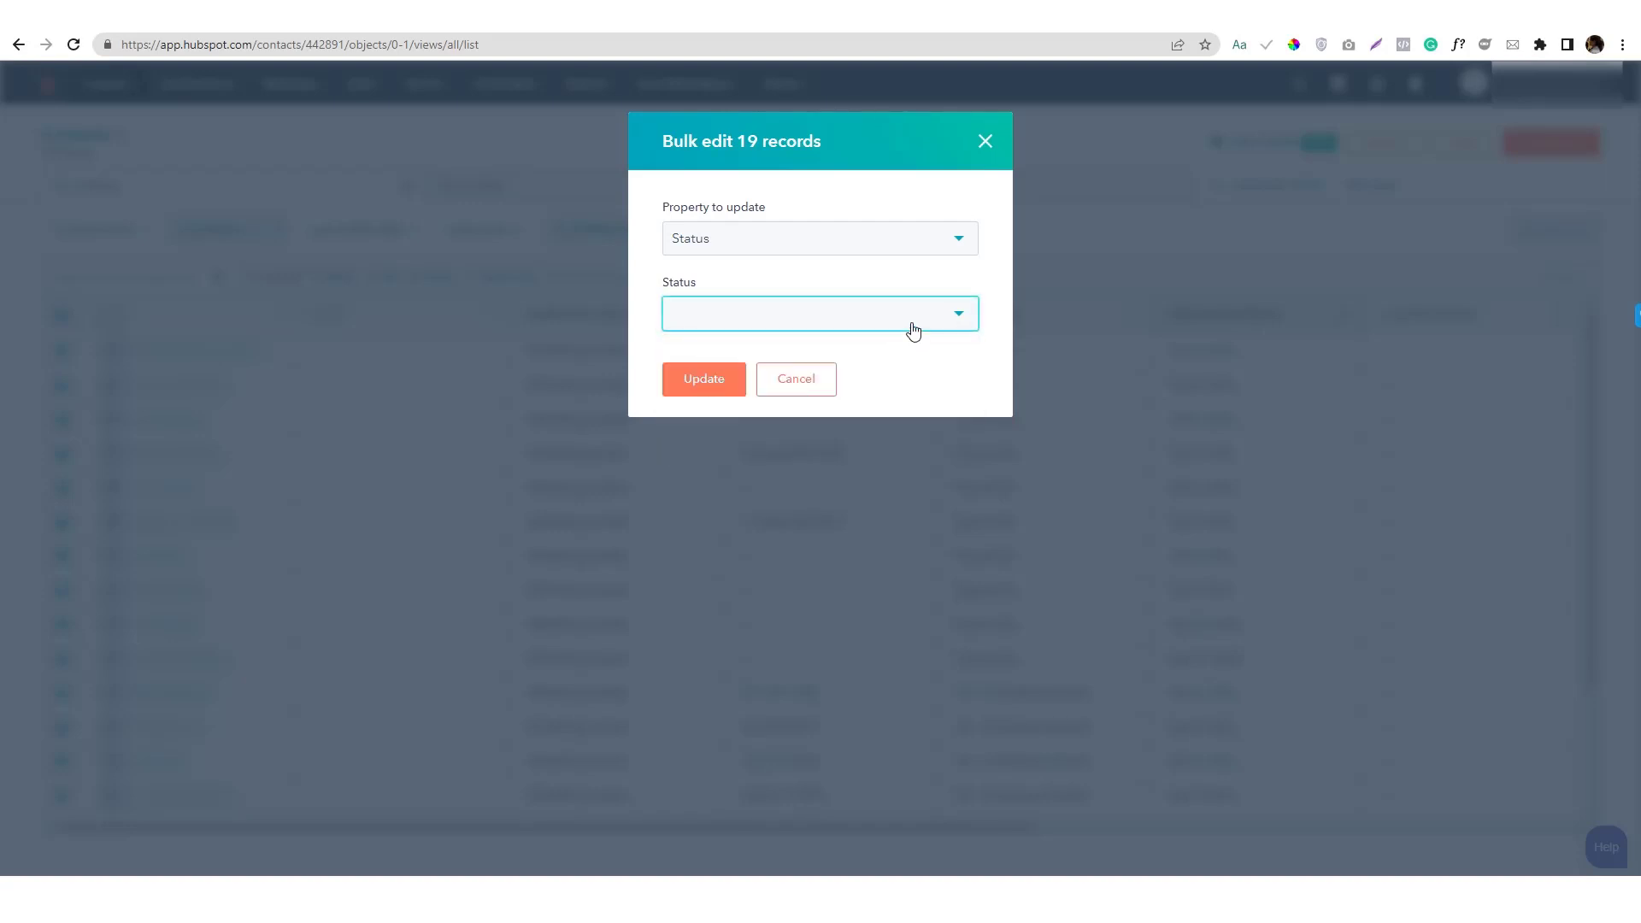
Step: Review the Status property's options again, cancel the bulk edit, and deselect the contacts
left_click(877, 248)
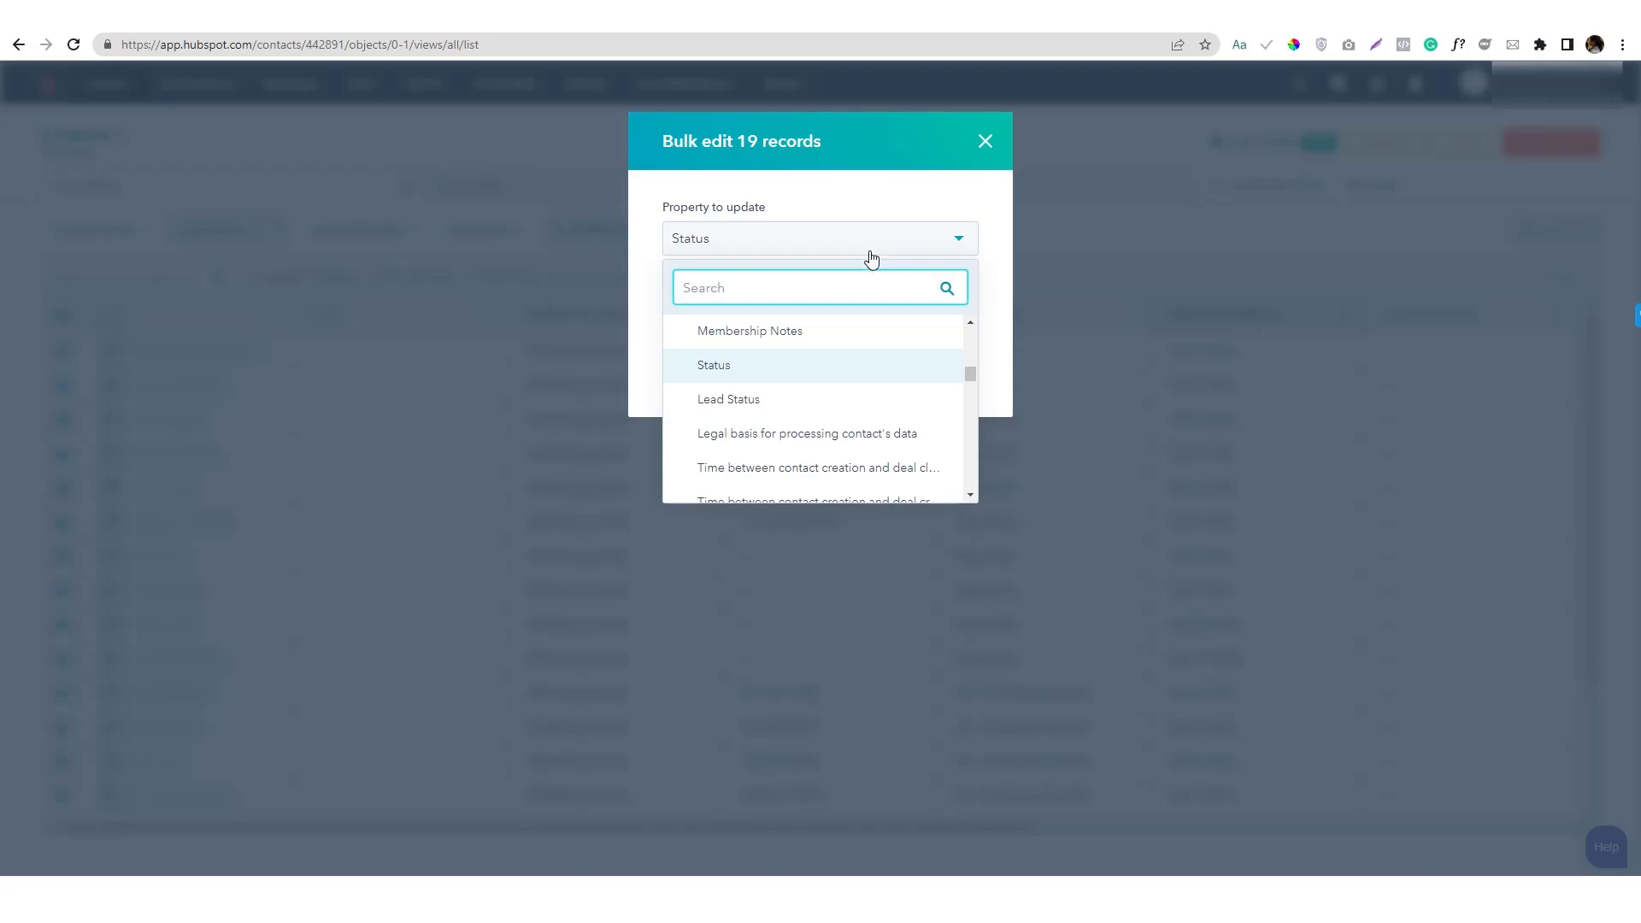
left_click(902, 208)
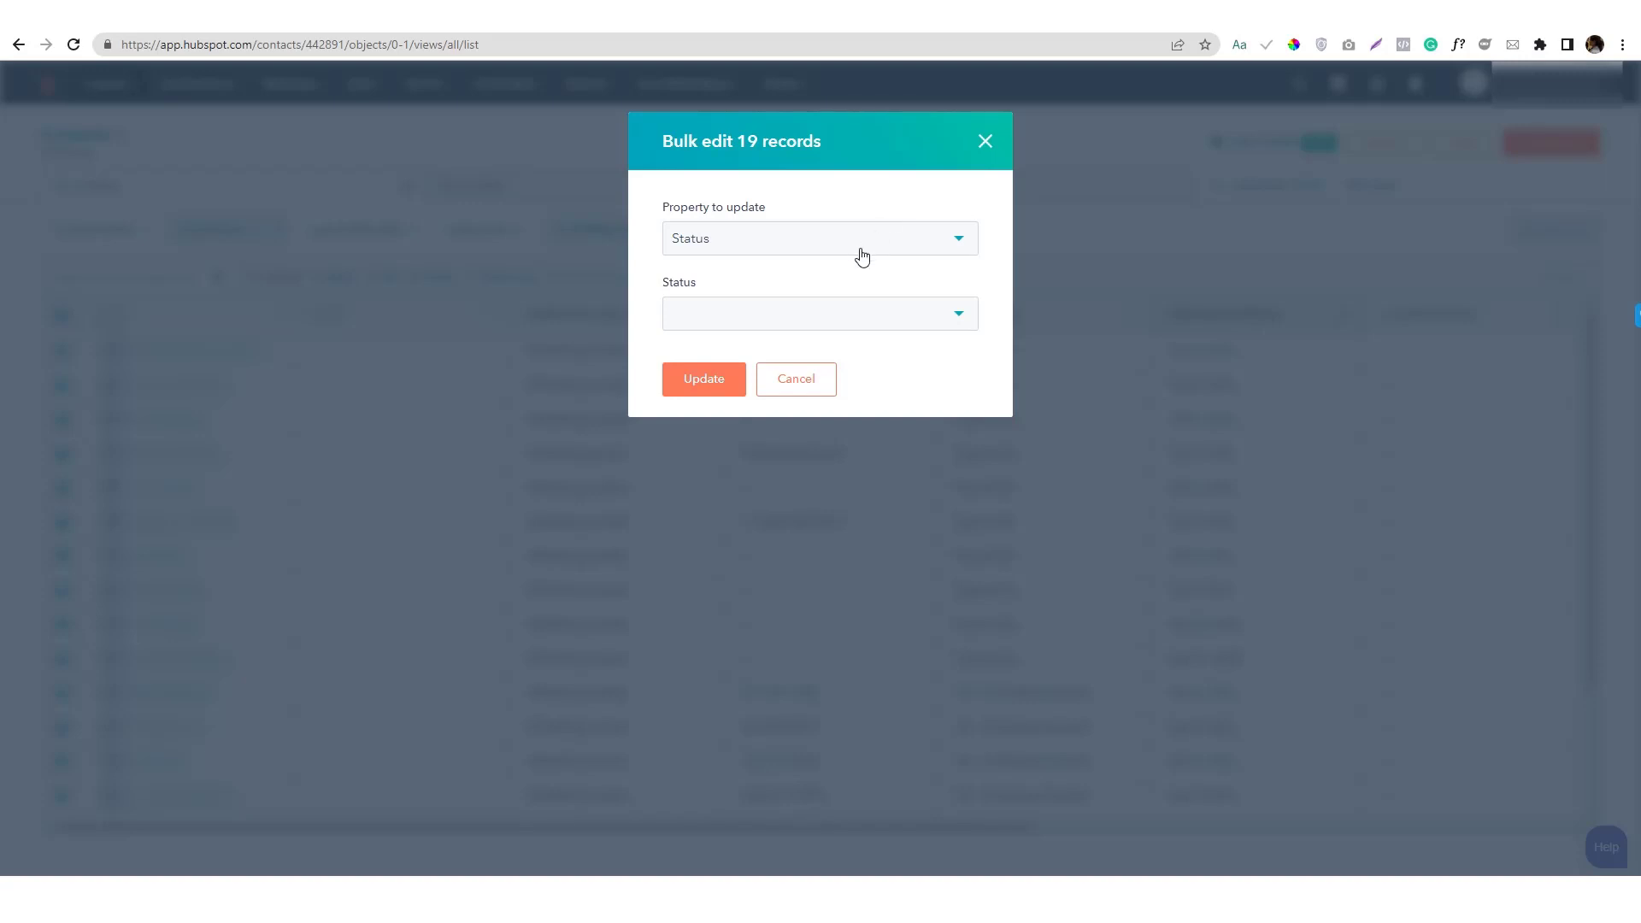
left_click(838, 315)
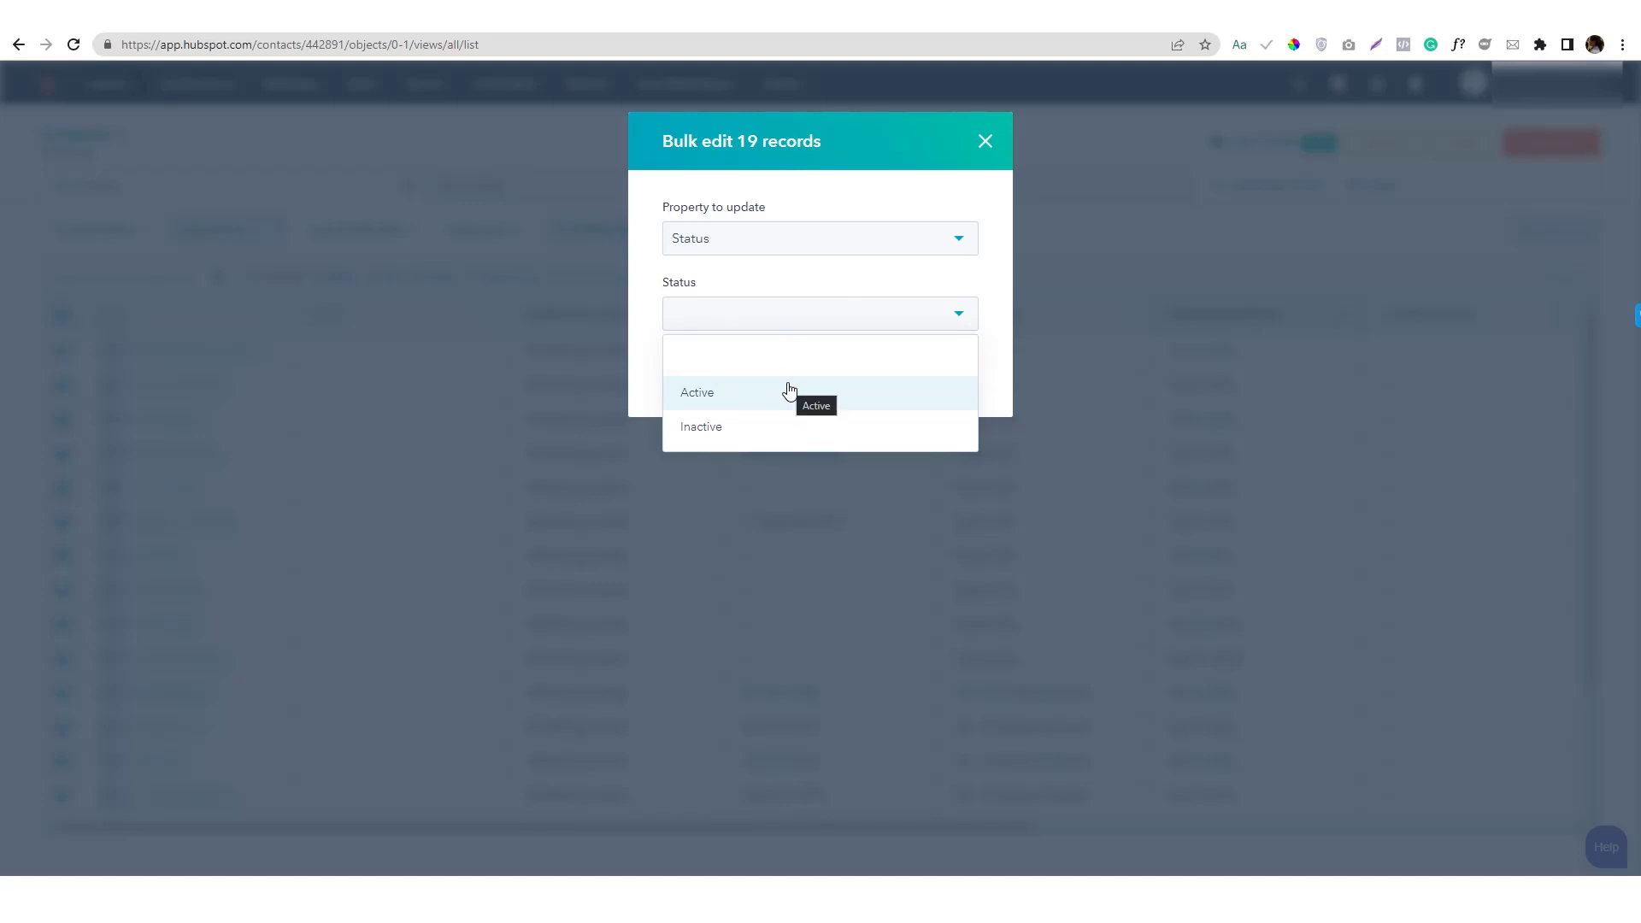
left_click(1006, 361)
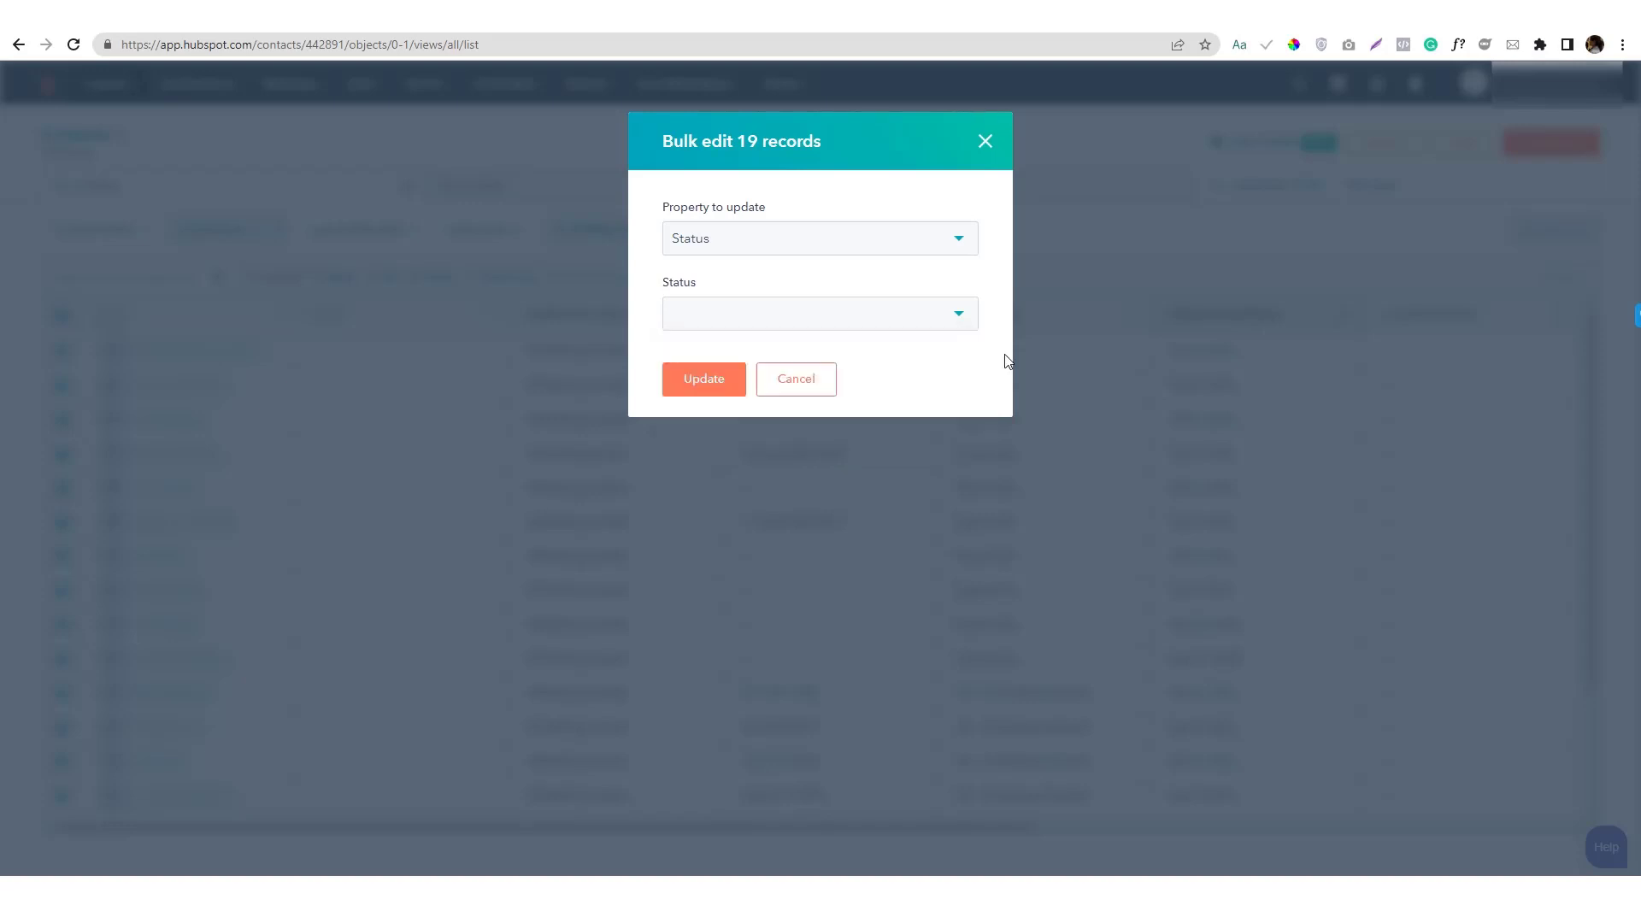
left_click(823, 387)
left_click(62, 316)
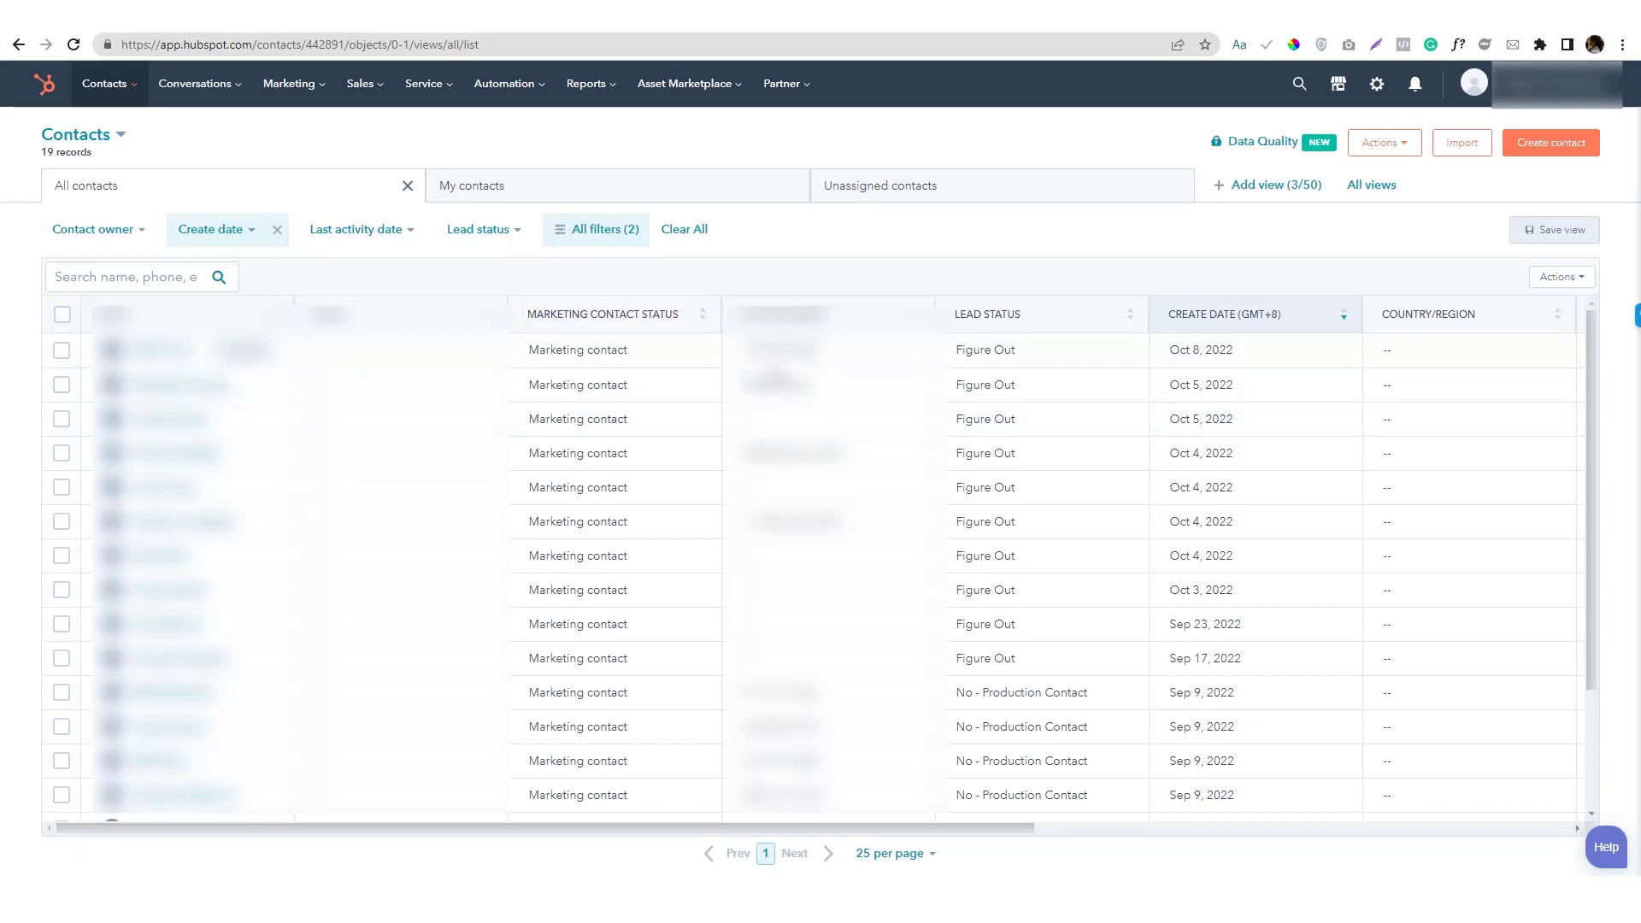
Step: Check the table's actions, select all filtered contacts, and review the additional bulk actions for changing their marketing status
left_click(1566, 277)
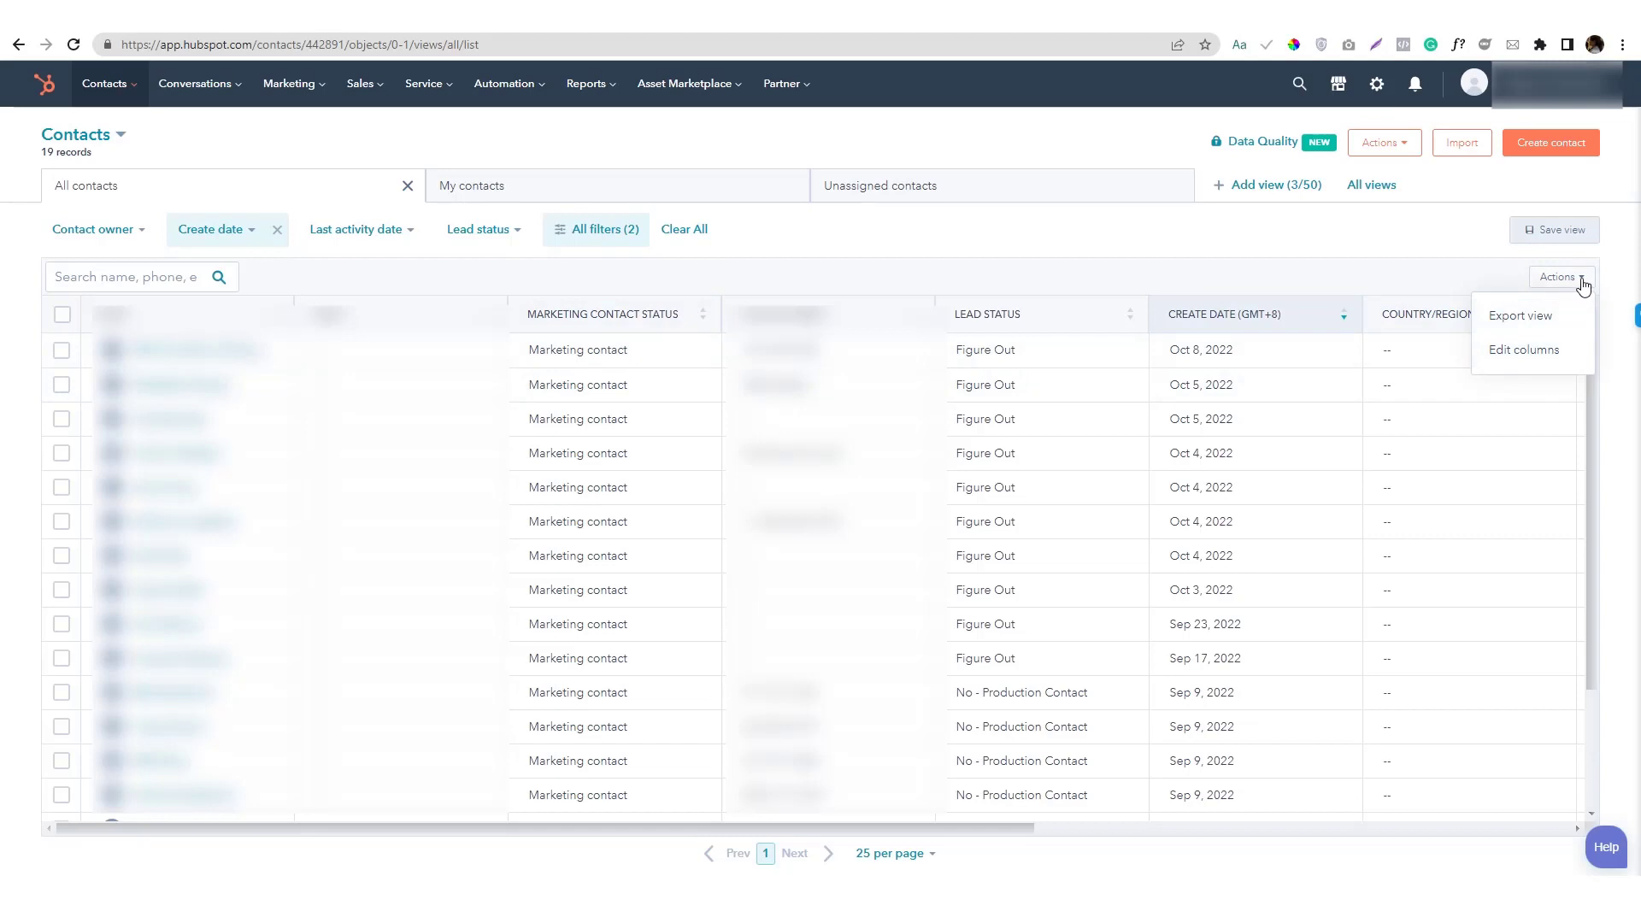
left_click(815, 248)
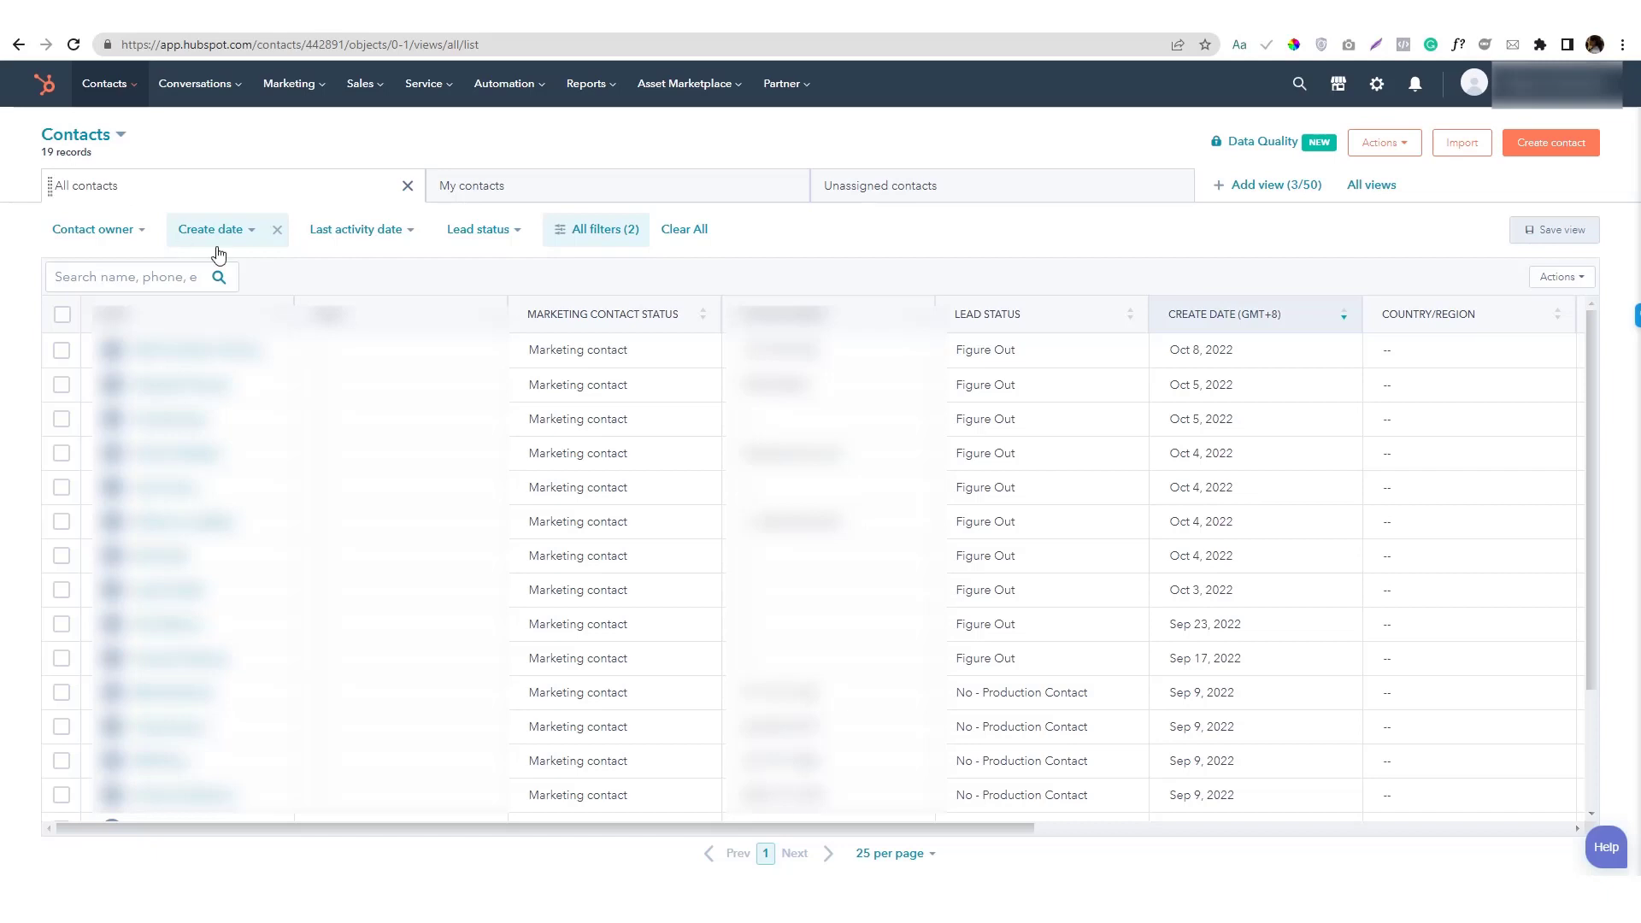
left_click(64, 321)
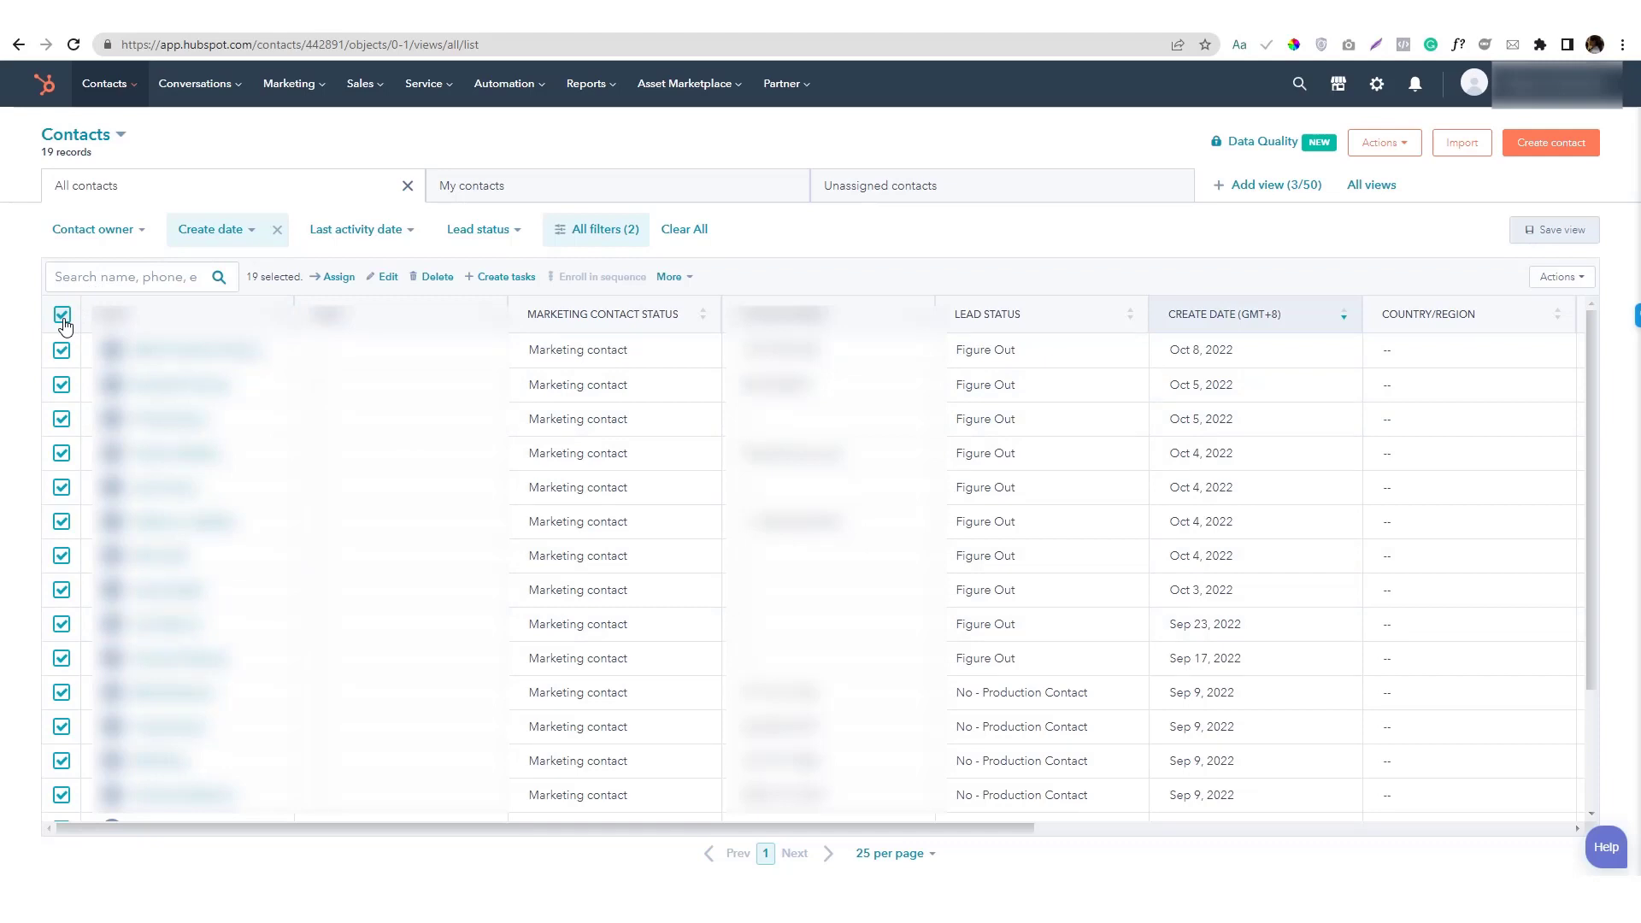
left_click(676, 278)
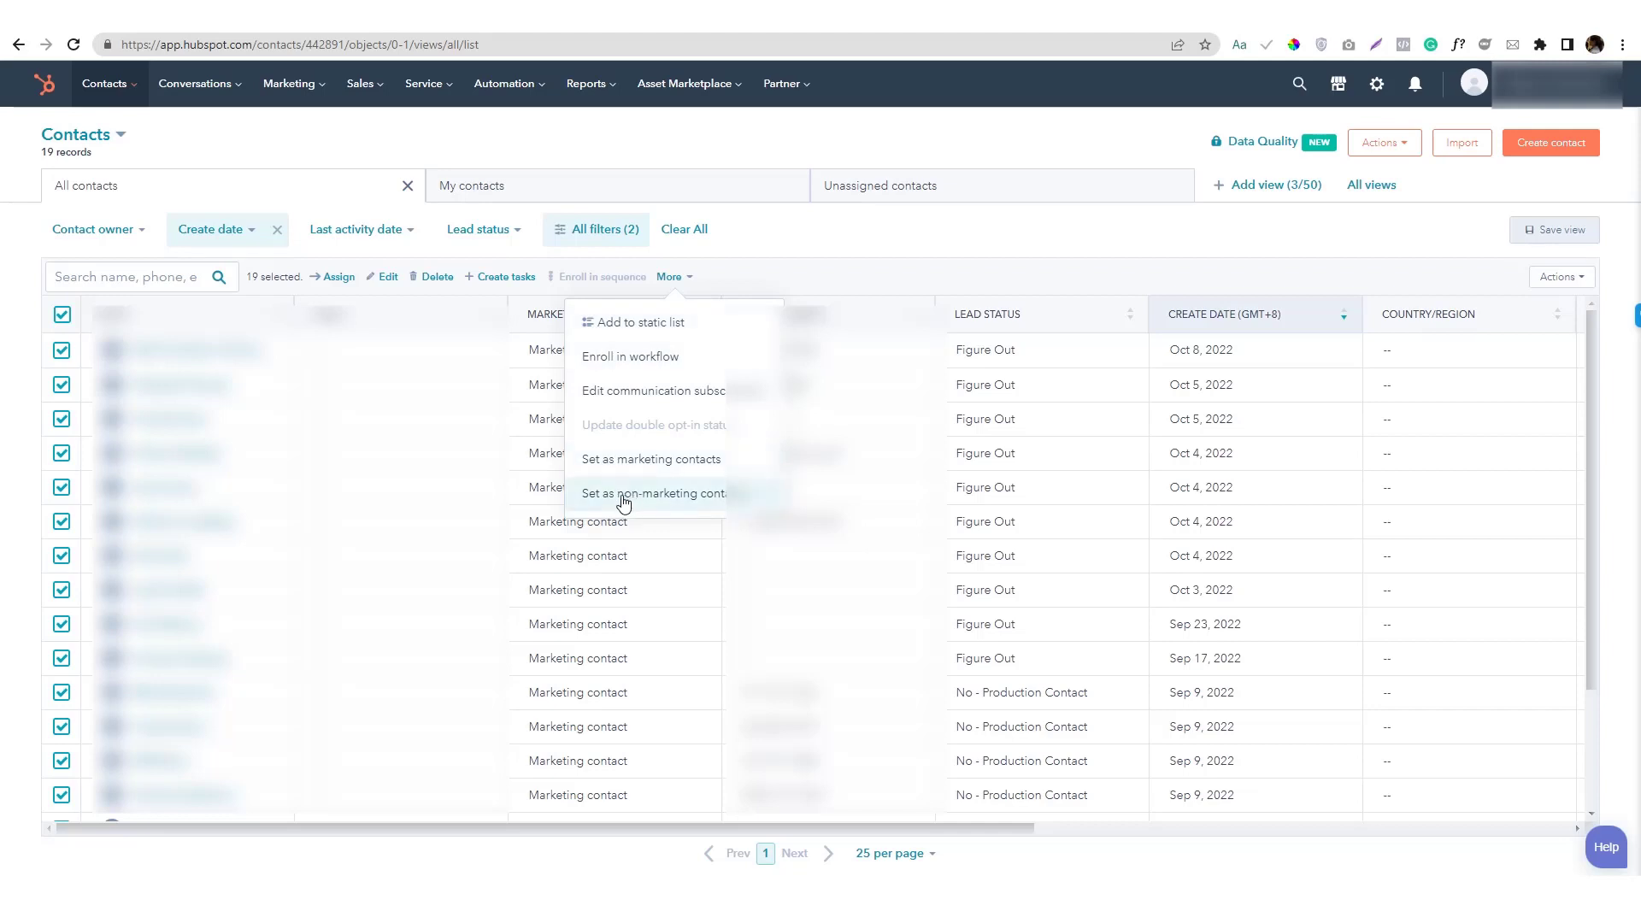
left_click(801, 238)
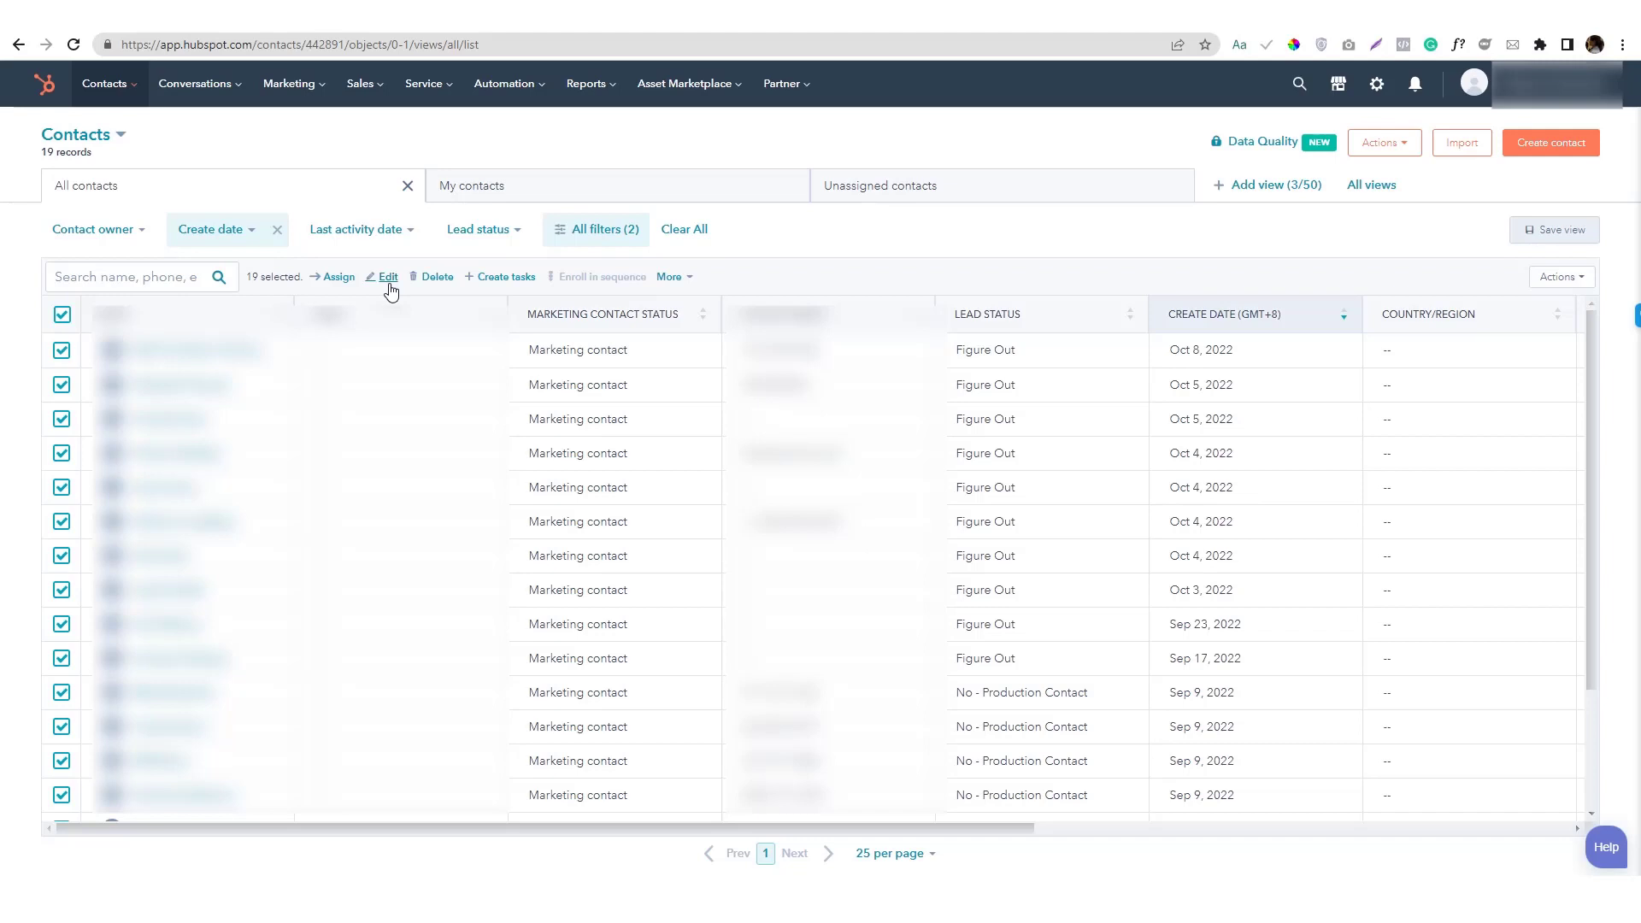
left_click(688, 283)
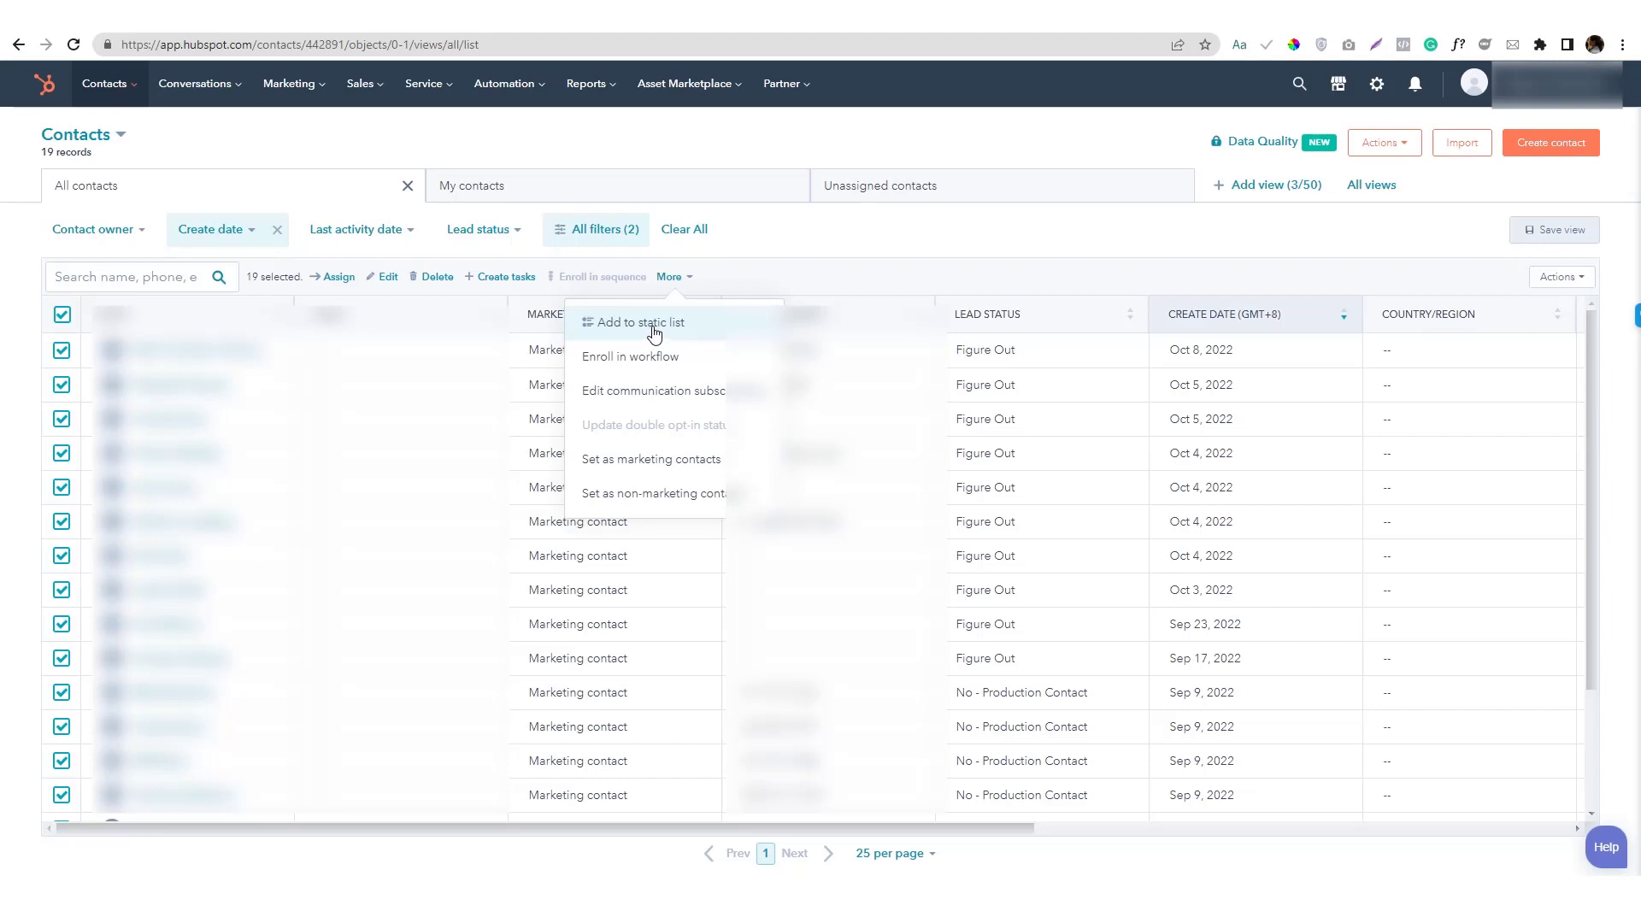
Step: Go to the contact lists and open the "No Email Addresses" active list
left_click(104, 83)
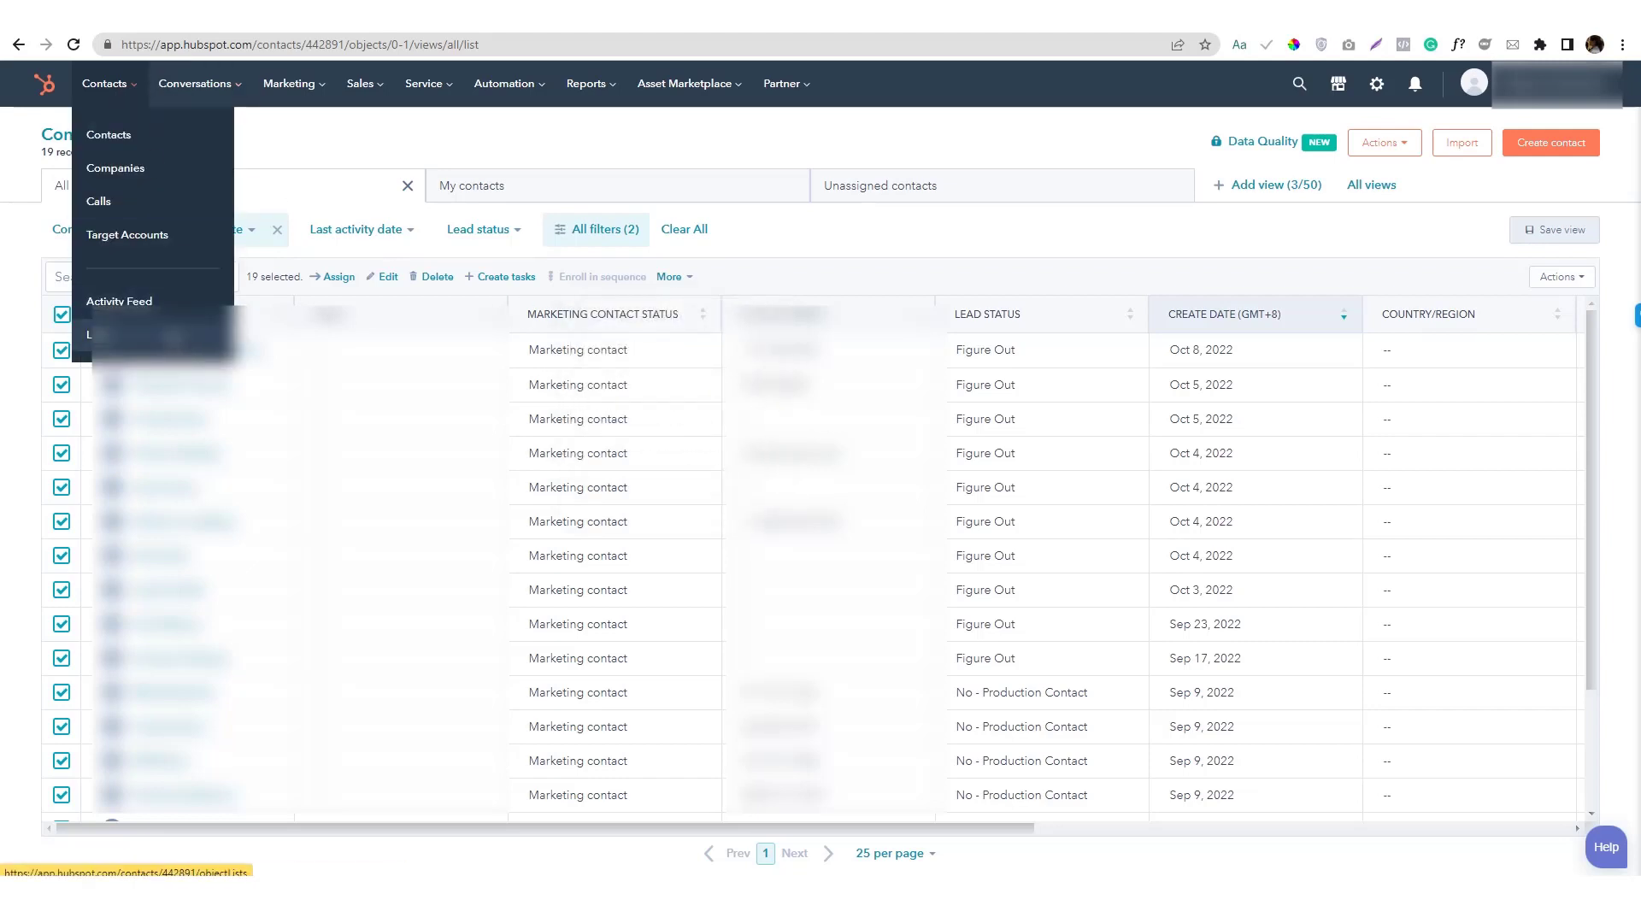
left_click(128, 334)
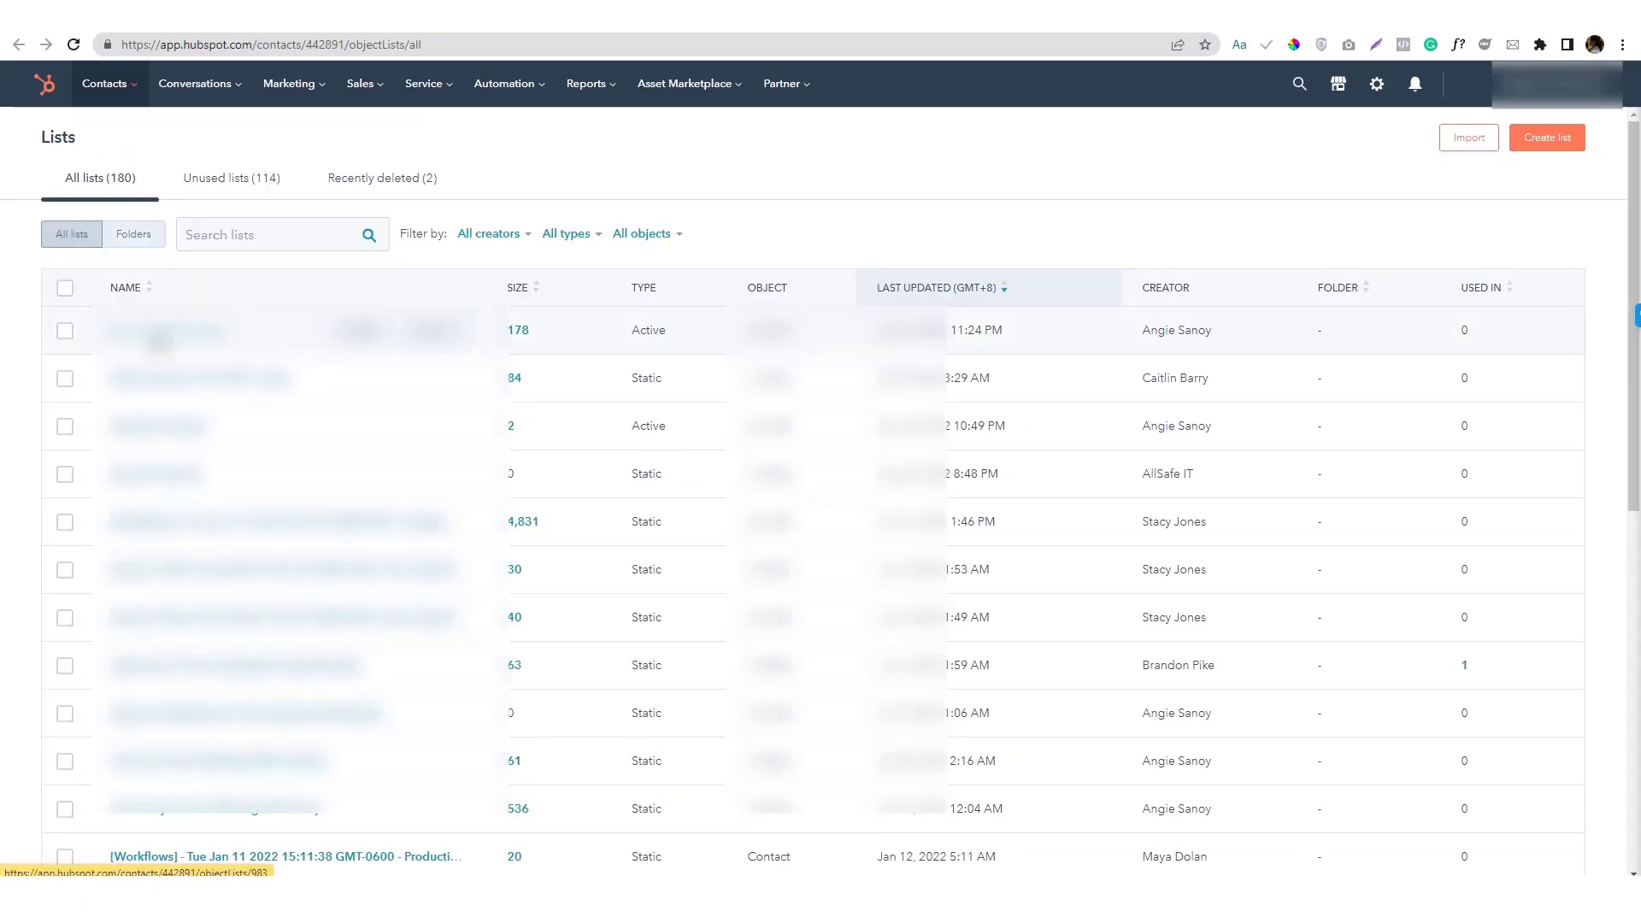
left_click(157, 343)
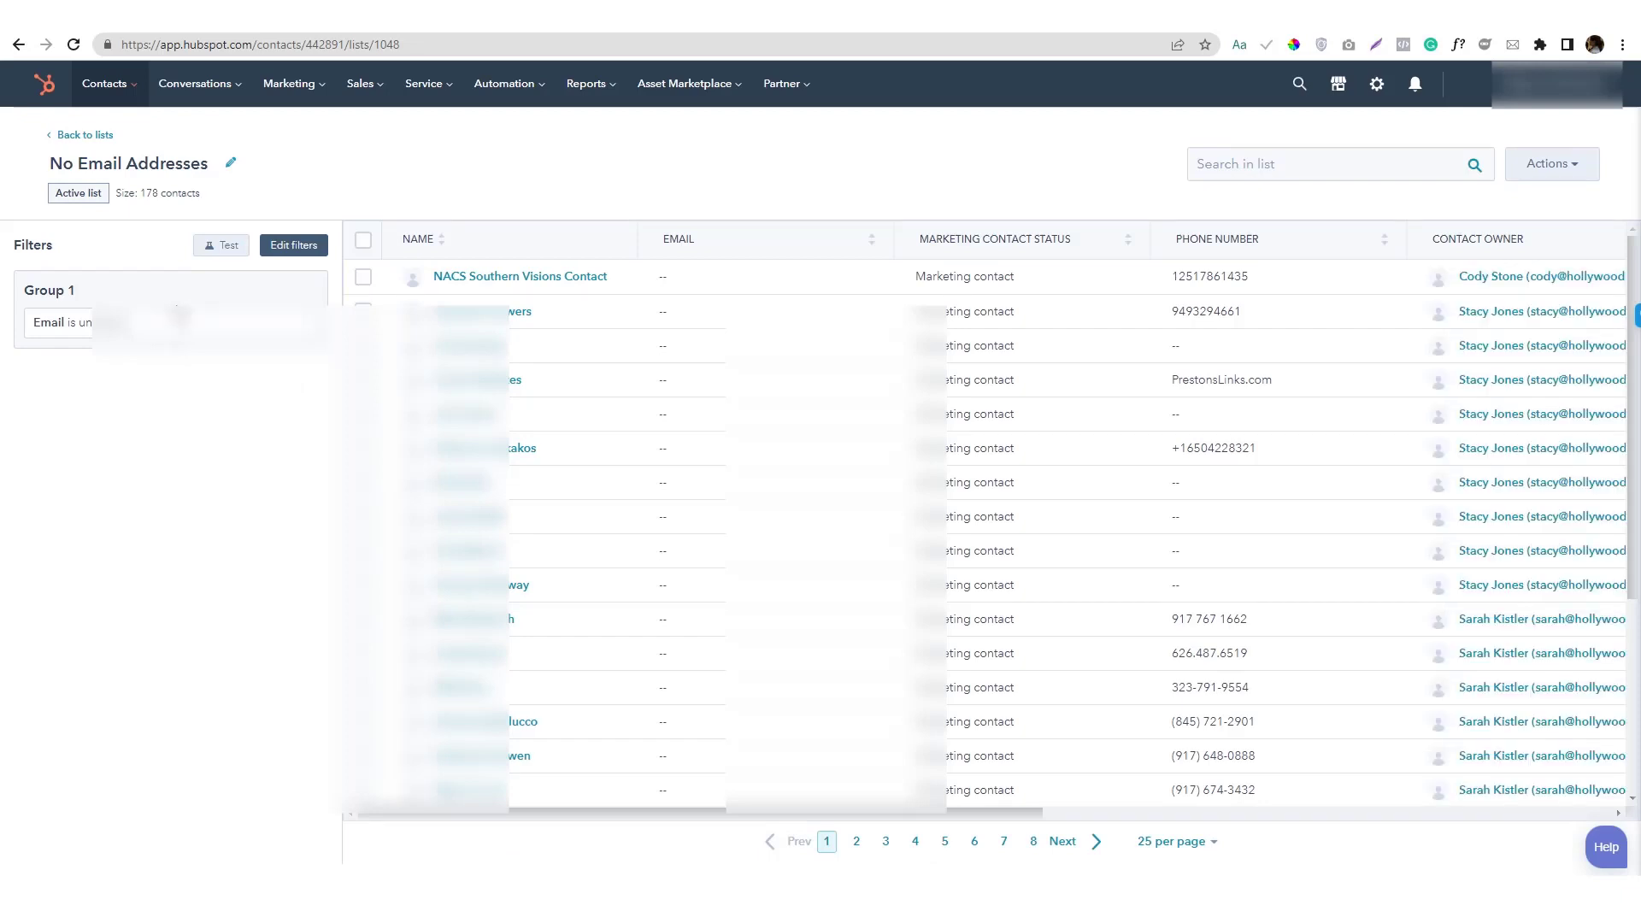
Step: Open the "No Email Addresses" list's filters for editing, check the Email filter's condition, and cancel the editing
left_click(282, 247)
left_click(192, 325)
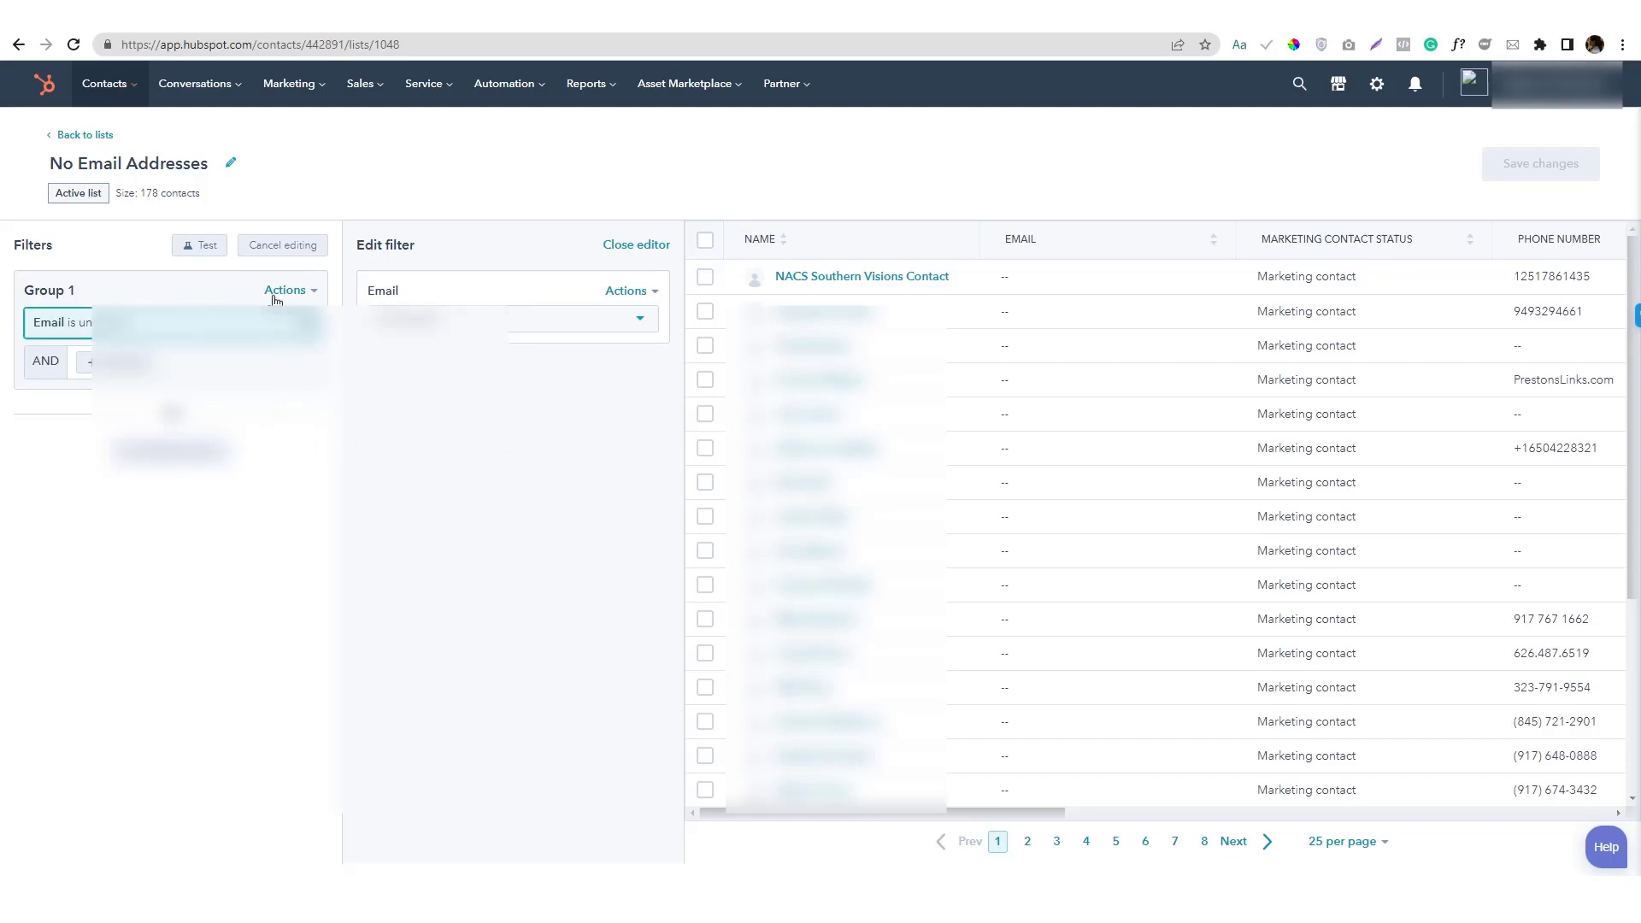
left_click(289, 247)
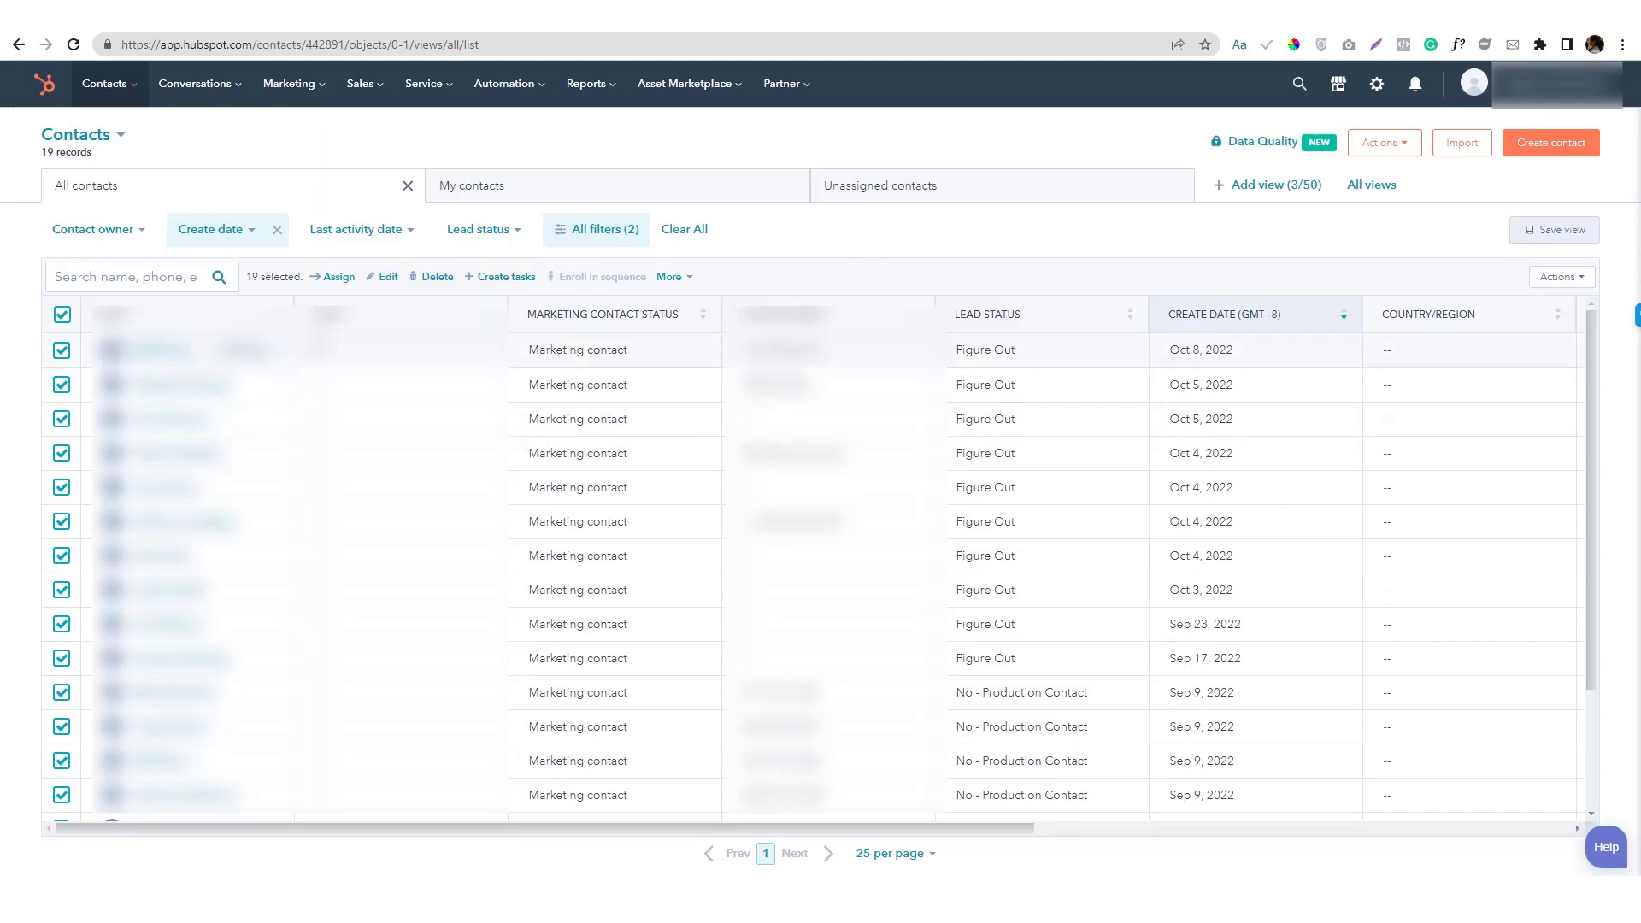
Step: Start bulk task creation for the selected contacts, review the type, assignee and queue options, and cancel it
left_click(513, 277)
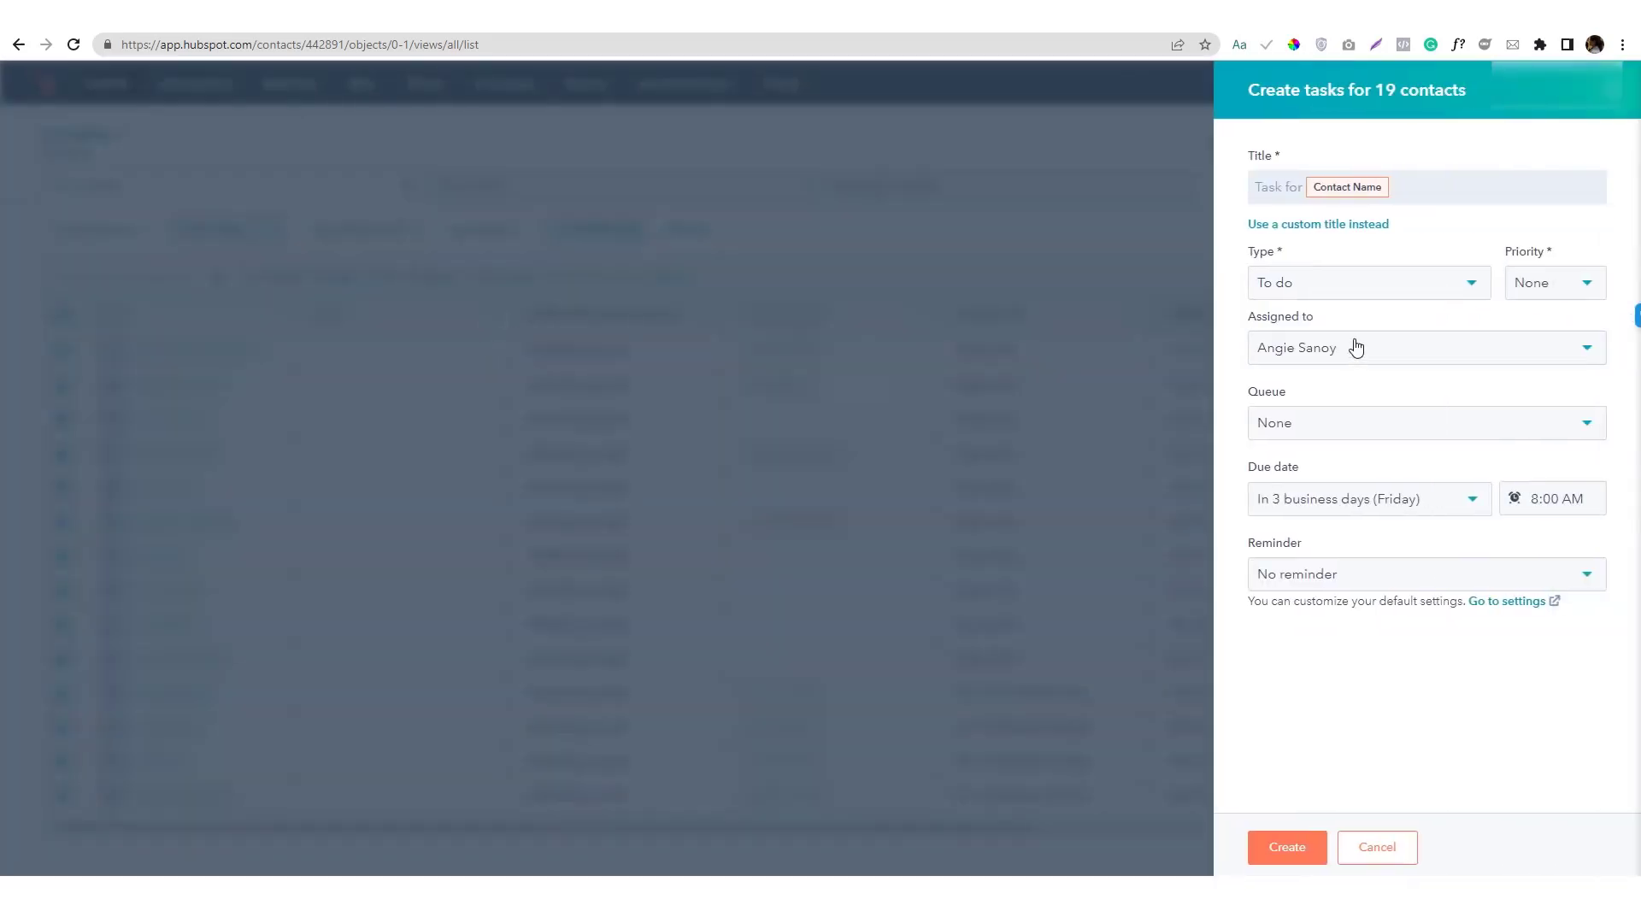
left_click(1378, 287)
left_click(1378, 288)
left_click(1370, 355)
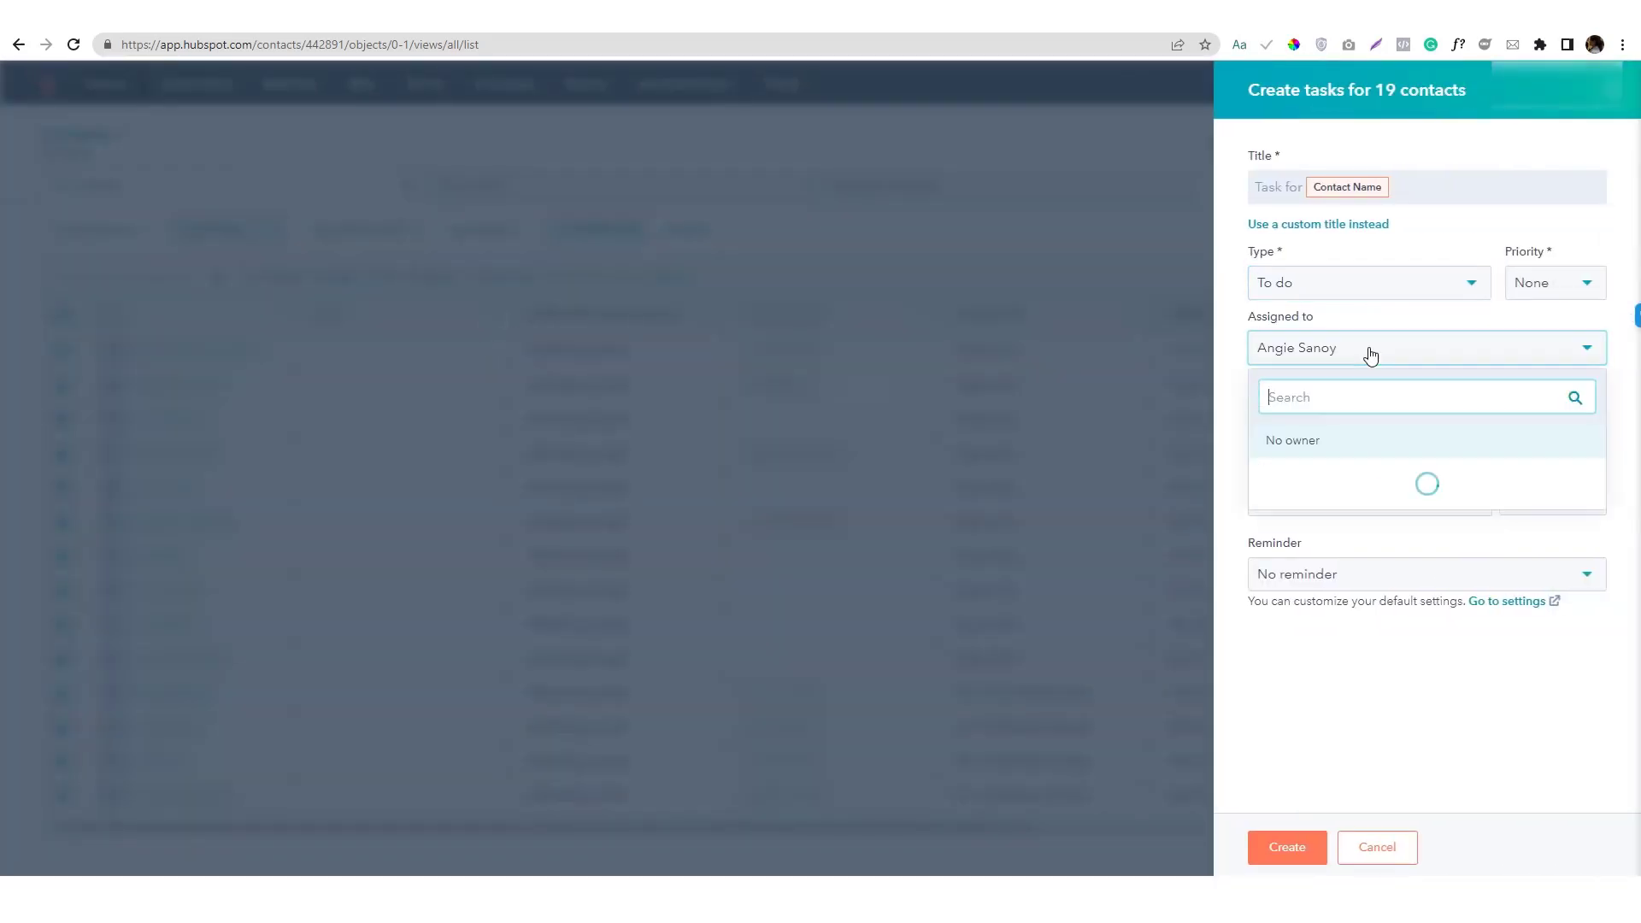
left_click(1370, 355)
left_click(1357, 421)
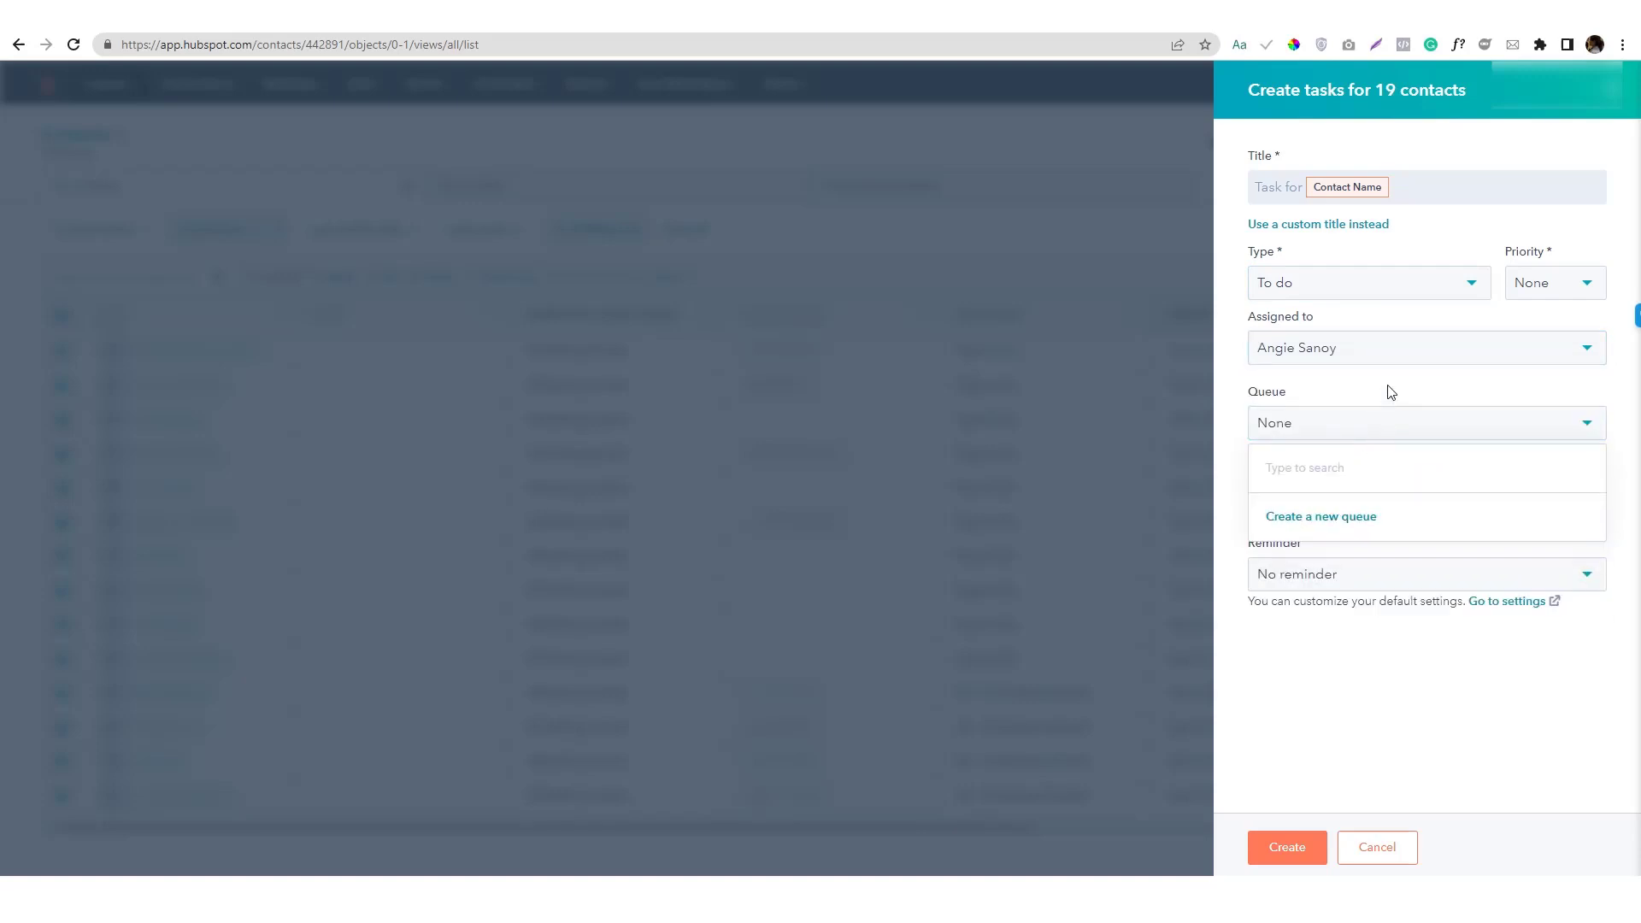
left_click(1381, 422)
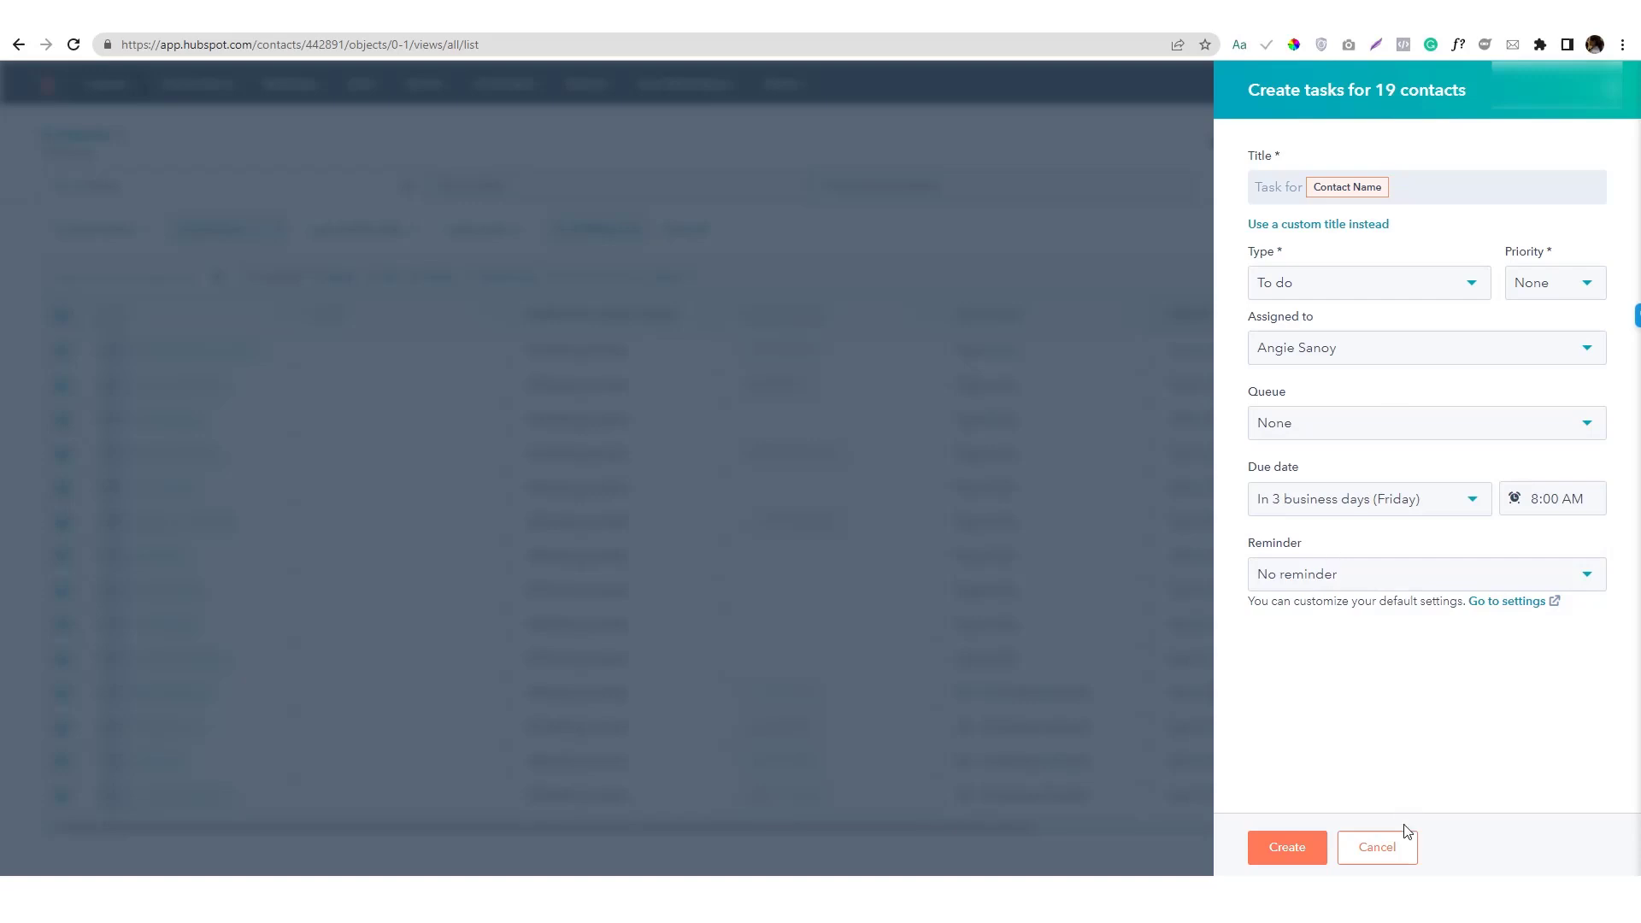
left_click(1381, 845)
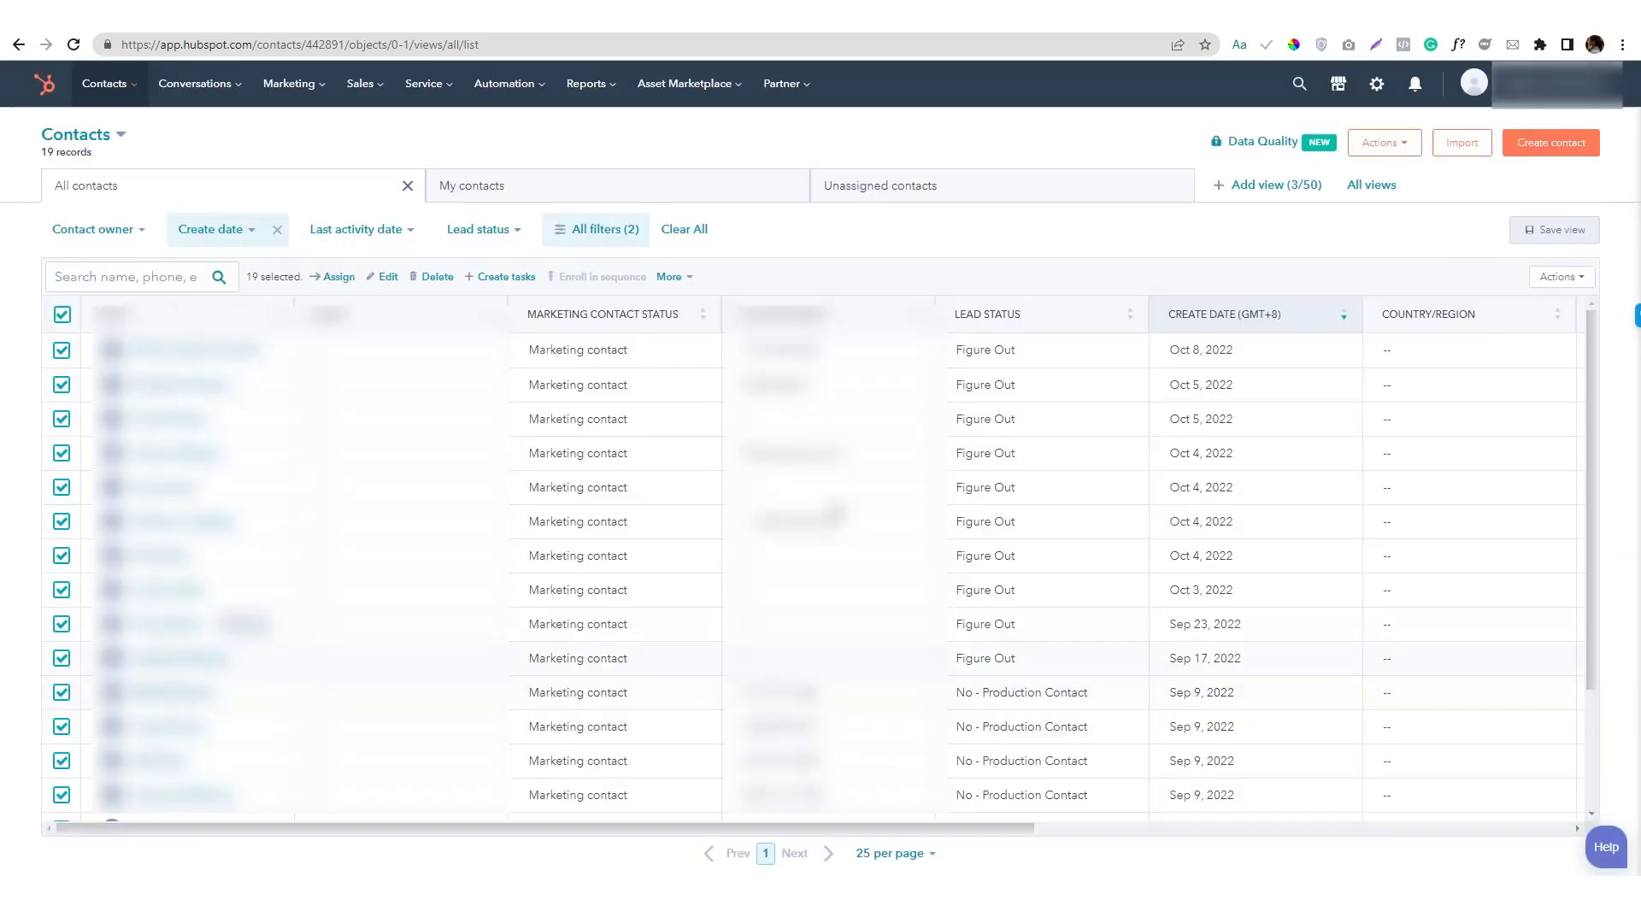
Step: Deselect all the contacts and open the companies list to look through its records
left_click(63, 314)
left_click(104, 84)
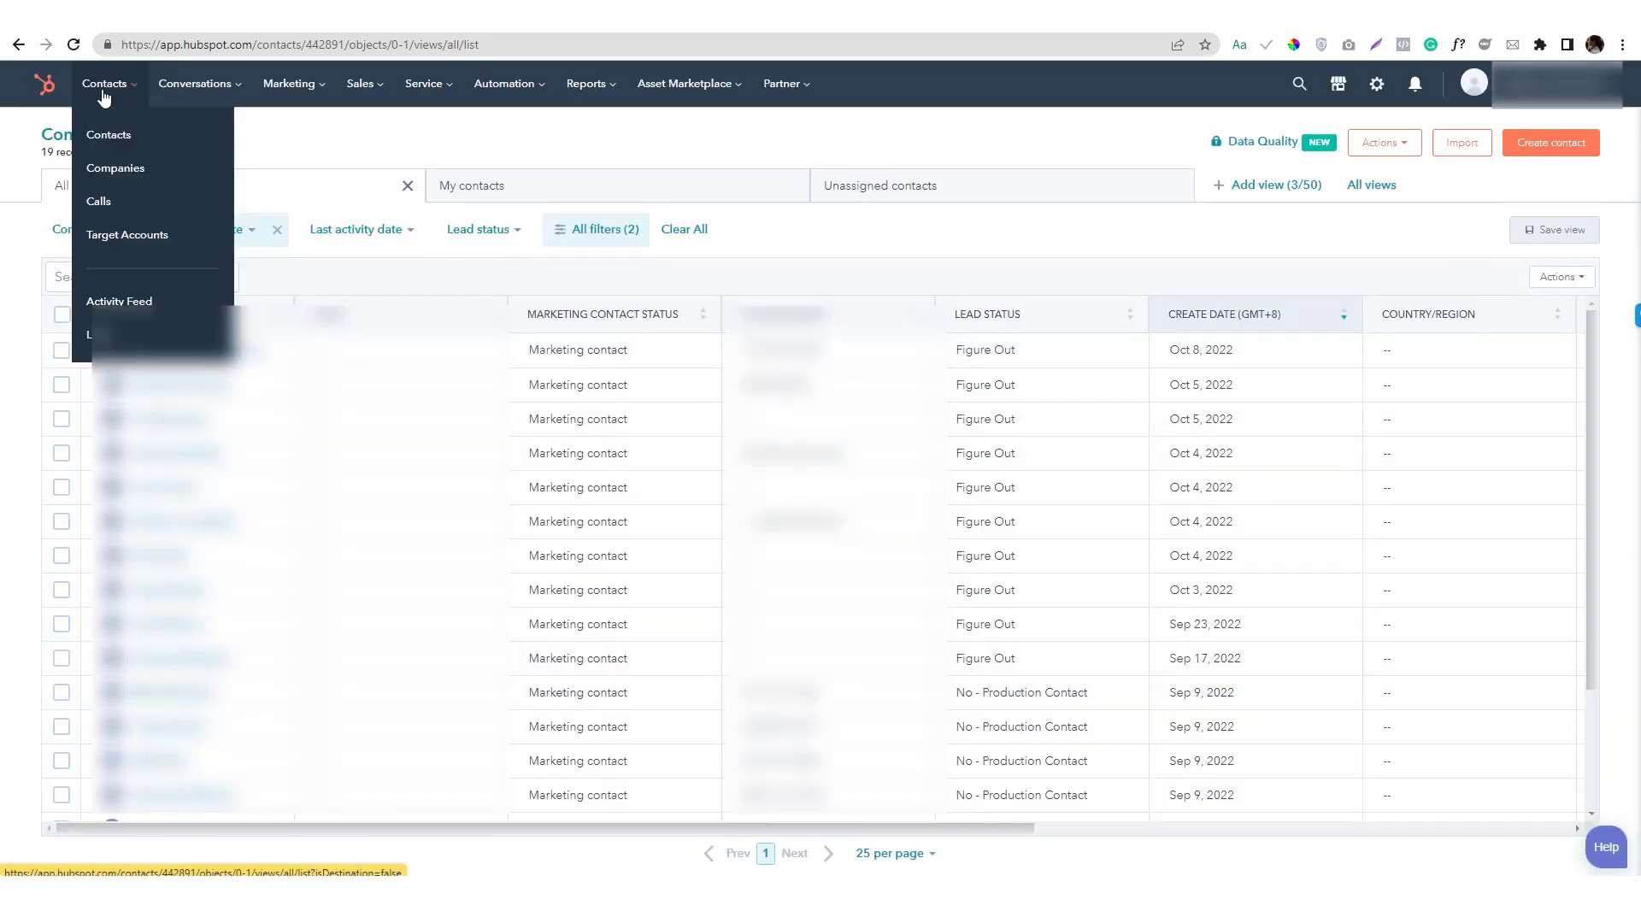
left_click(124, 169)
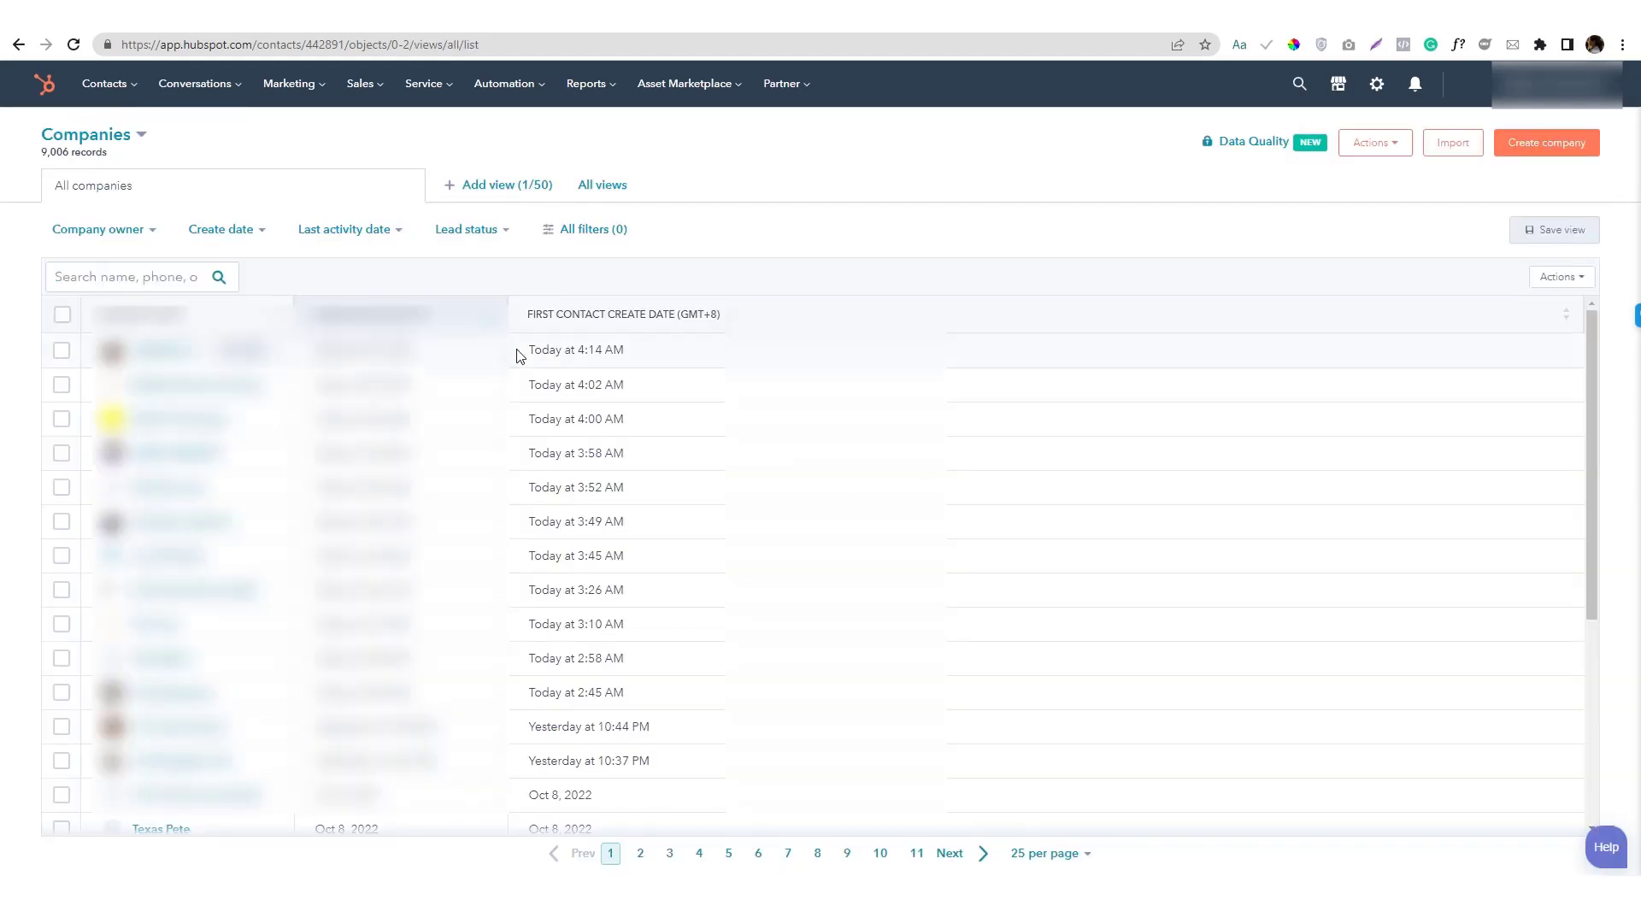
scroll(512, 461, "down", 4)
scroll(511, 465, "up", 4)
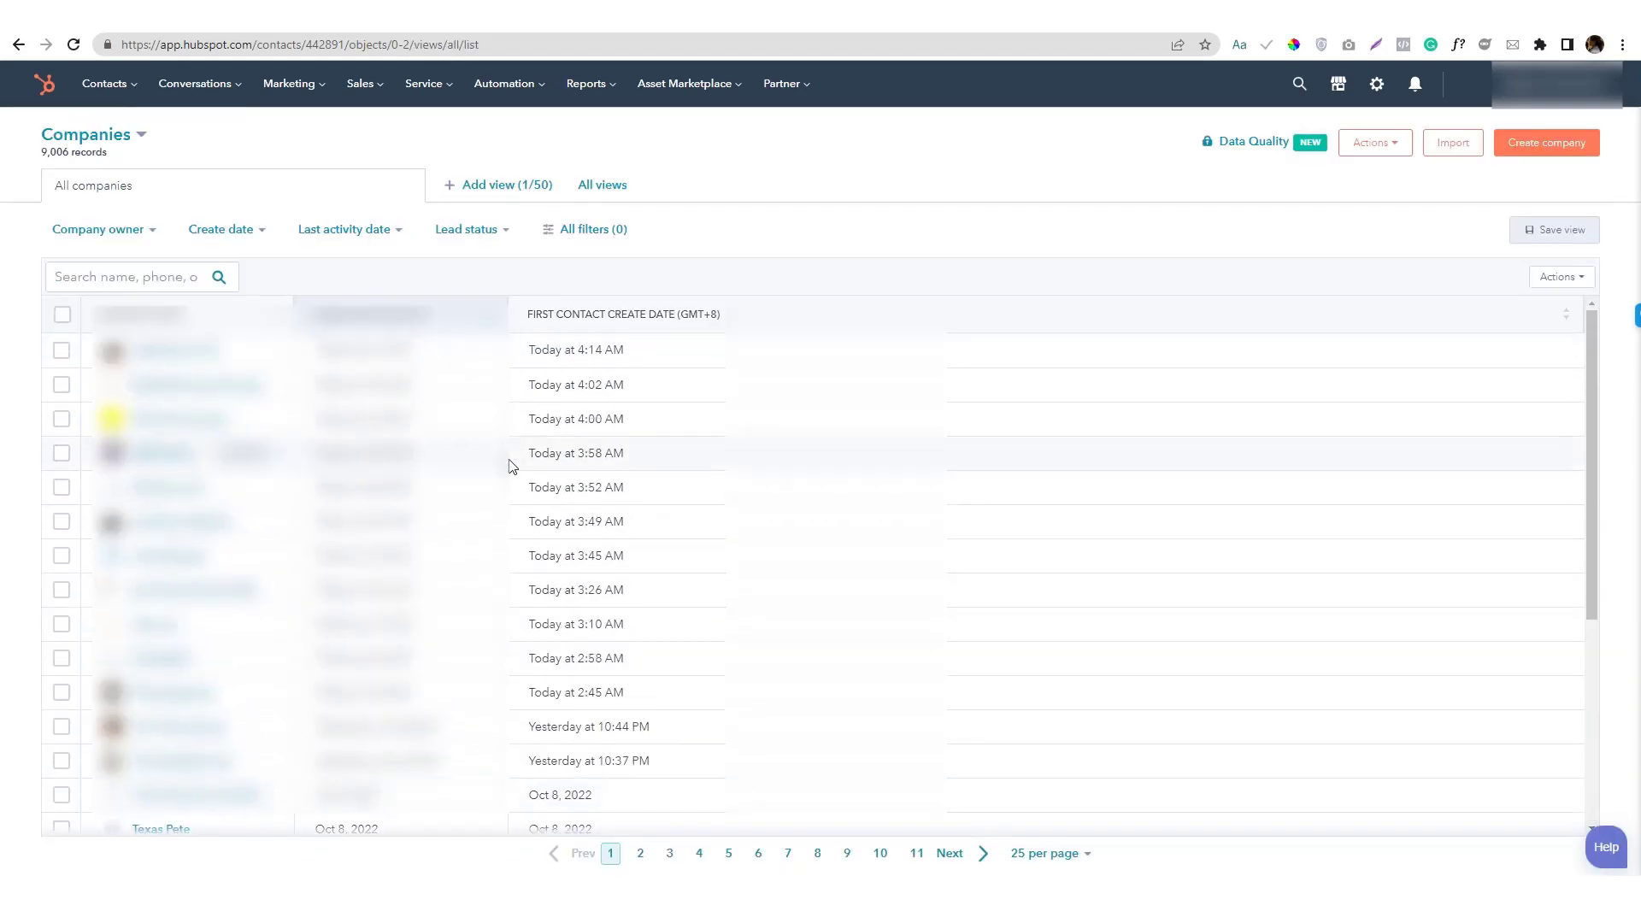
Step: Go back to the contacts list and reopen the companies list
left_click(127, 95)
left_click(119, 140)
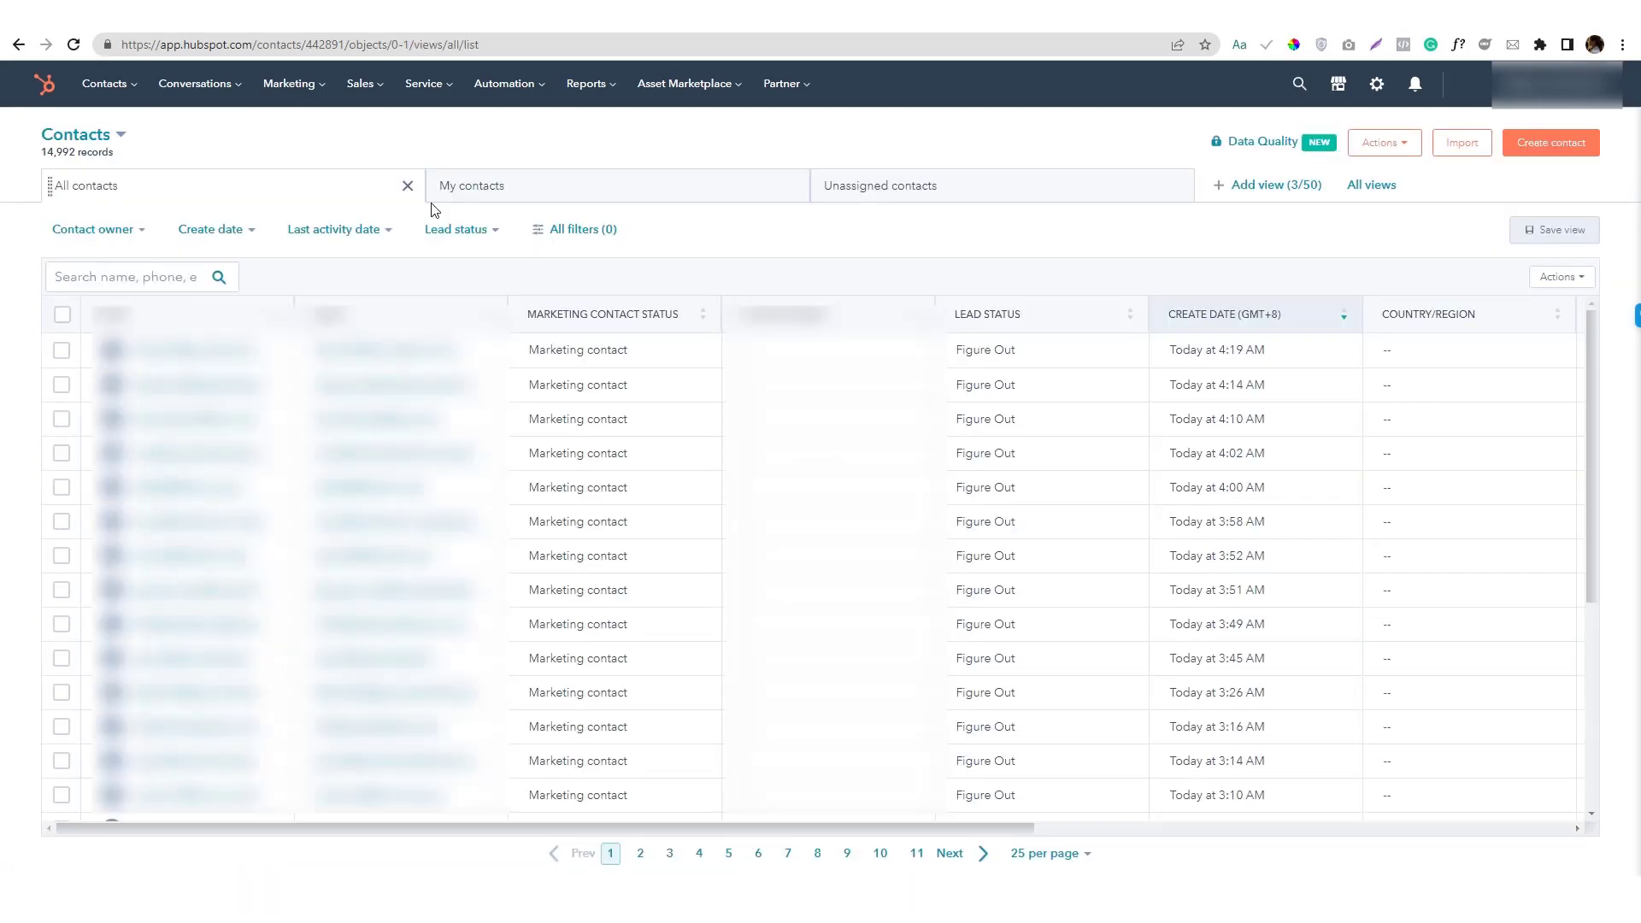
left_click(104, 83)
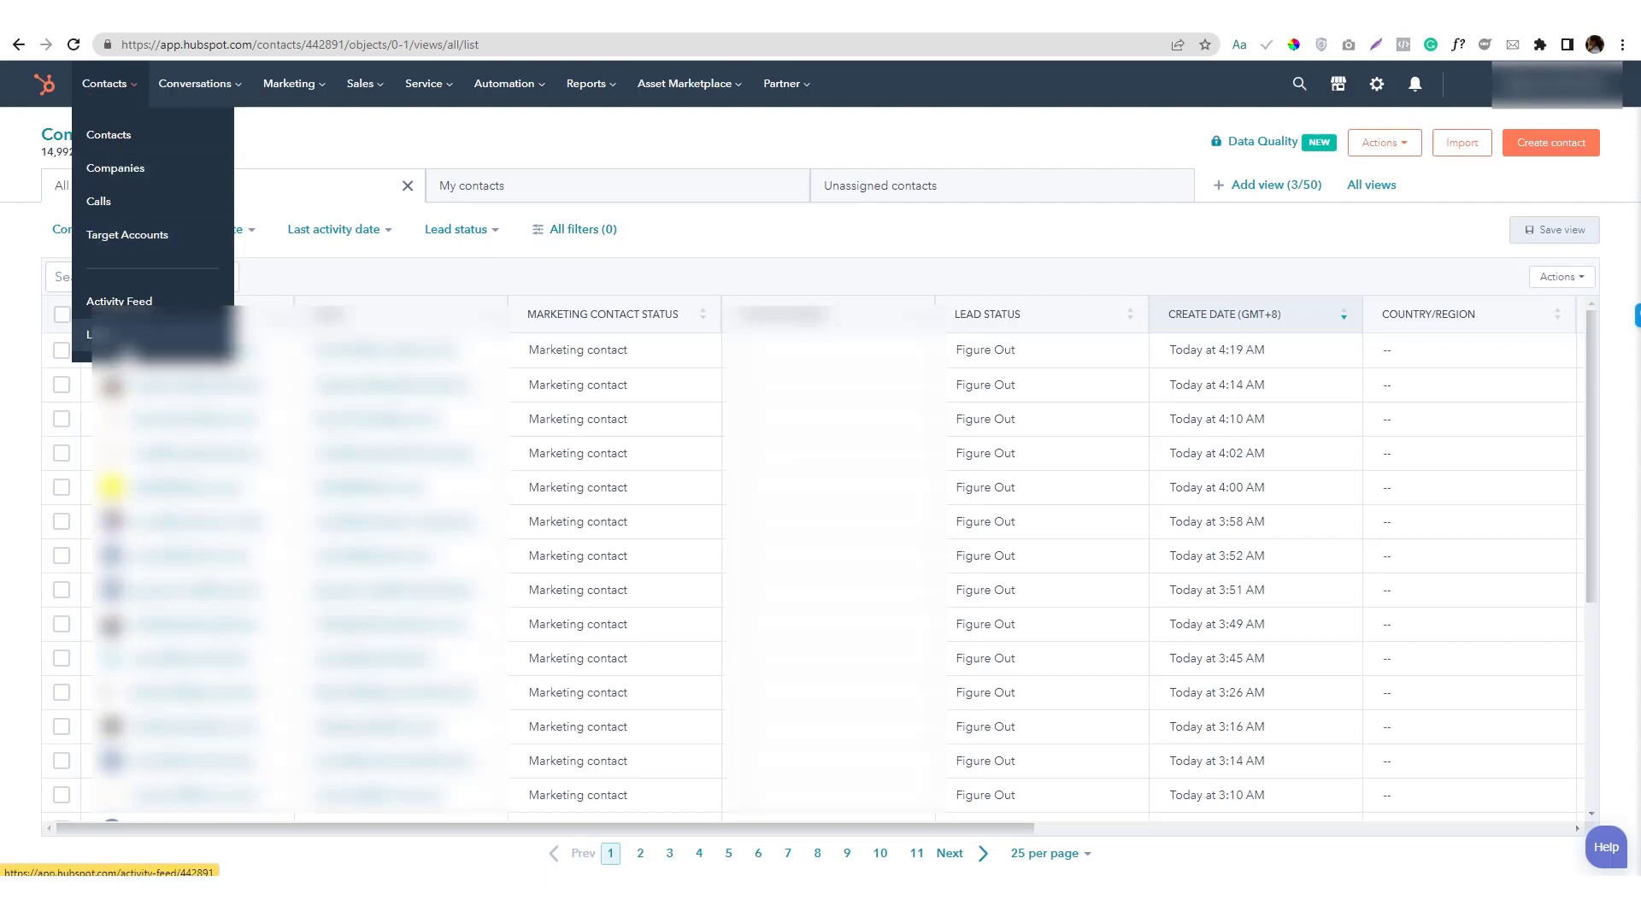
left_click(120, 168)
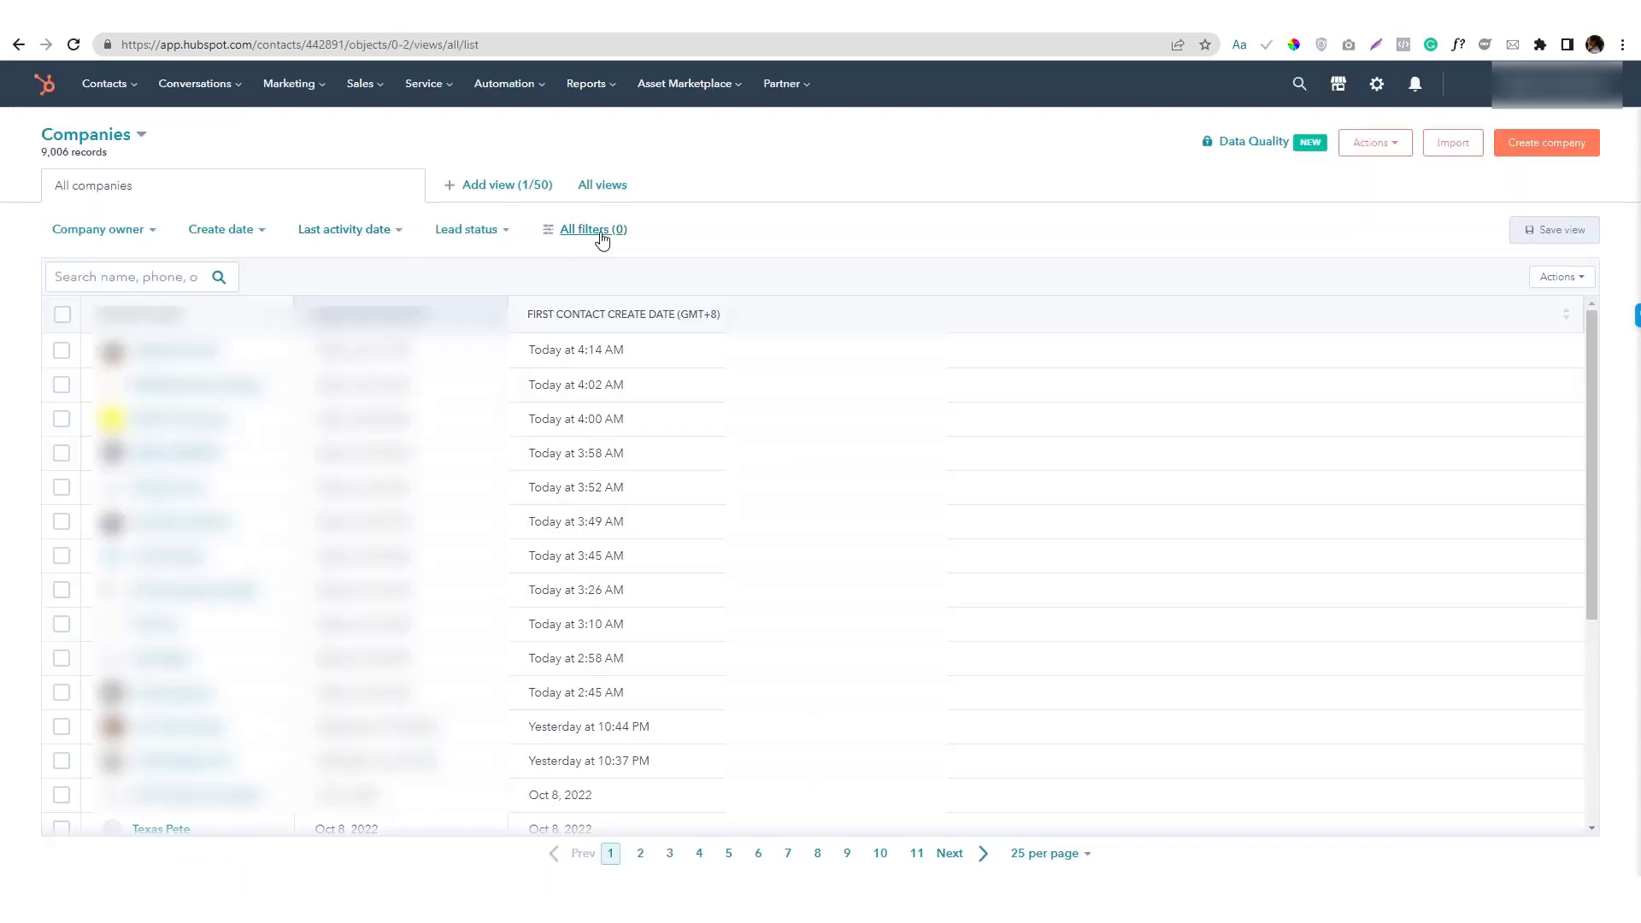
Step: Filter the companies by City containing exactly "Los Angeles"
left_click(601, 235)
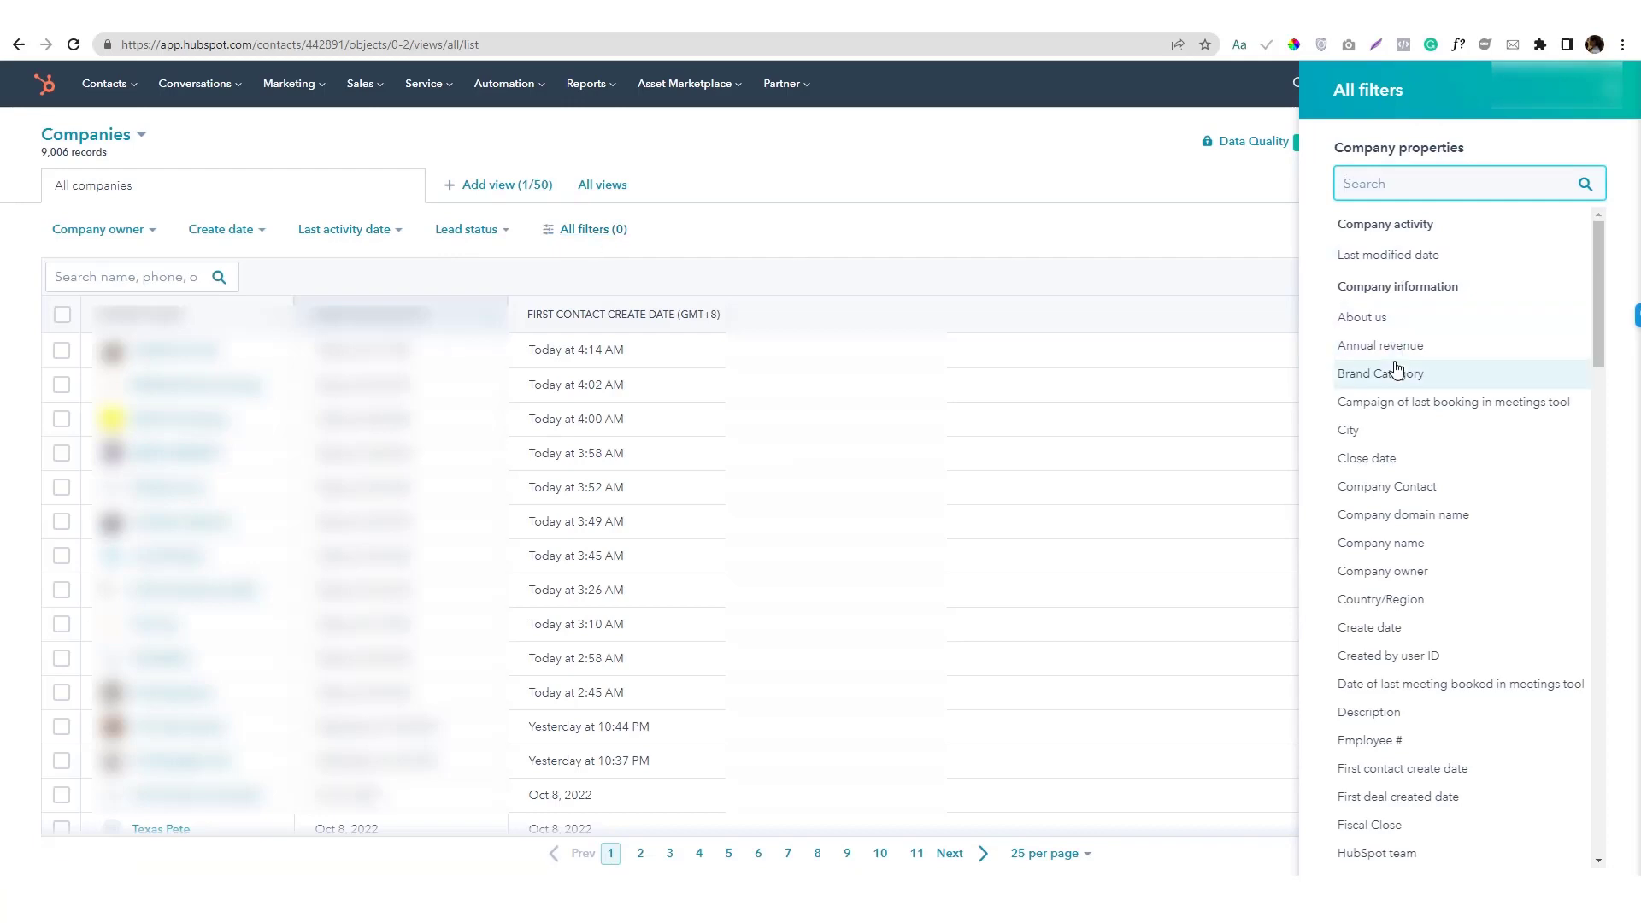
left_click(1393, 434)
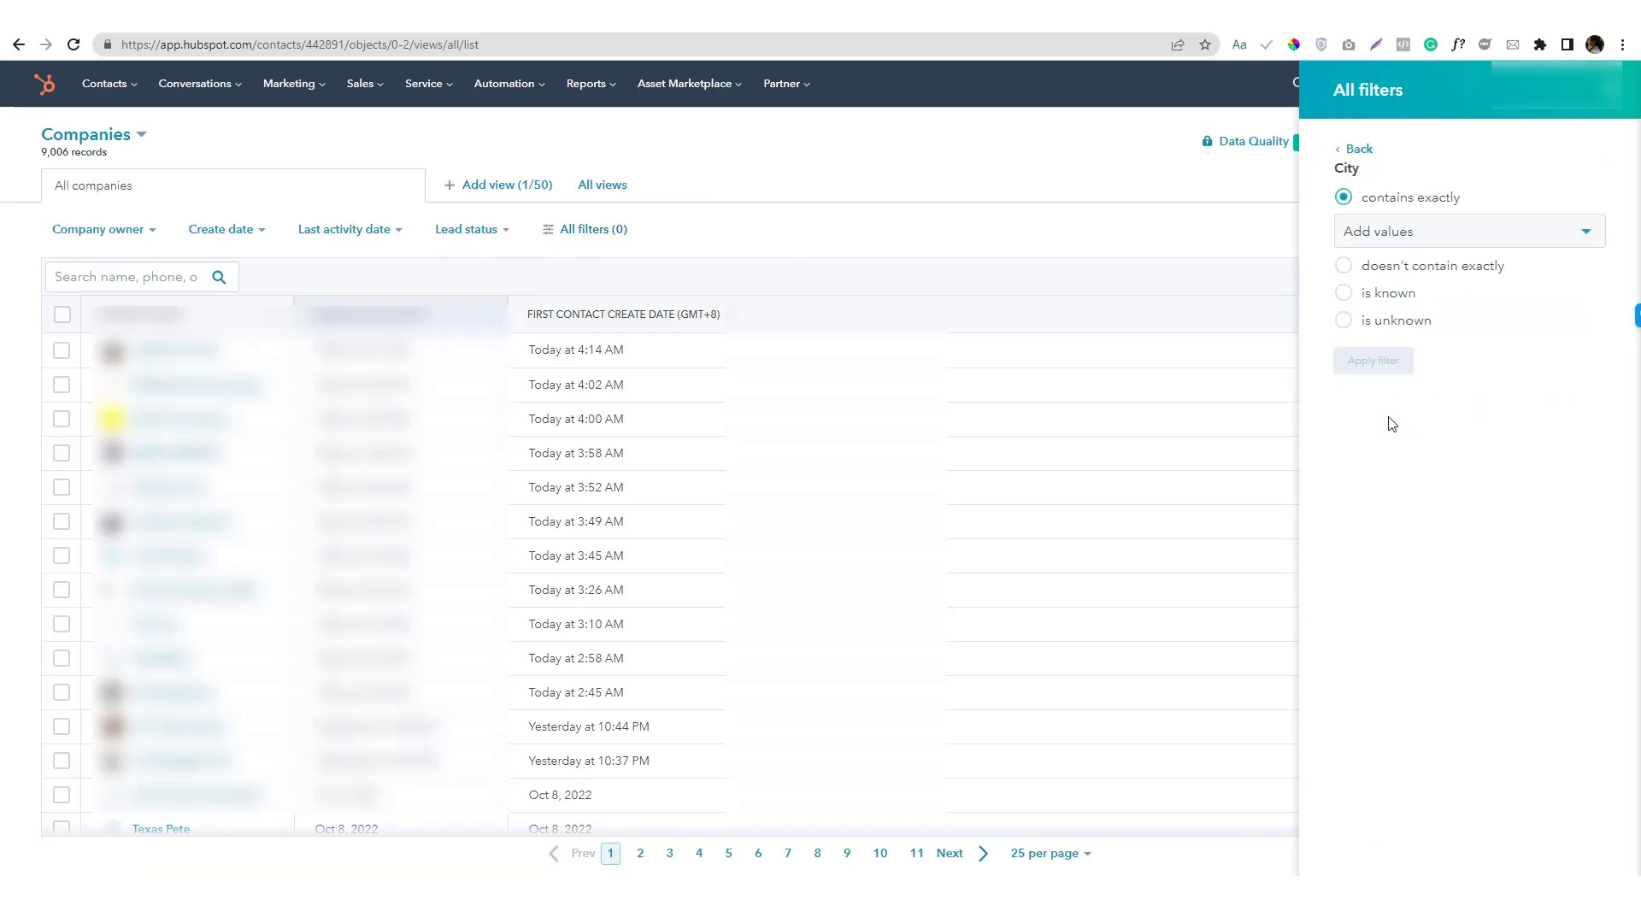
left_click(1386, 234)
left_click(1322, 261)
left_click(1371, 236)
type("L")
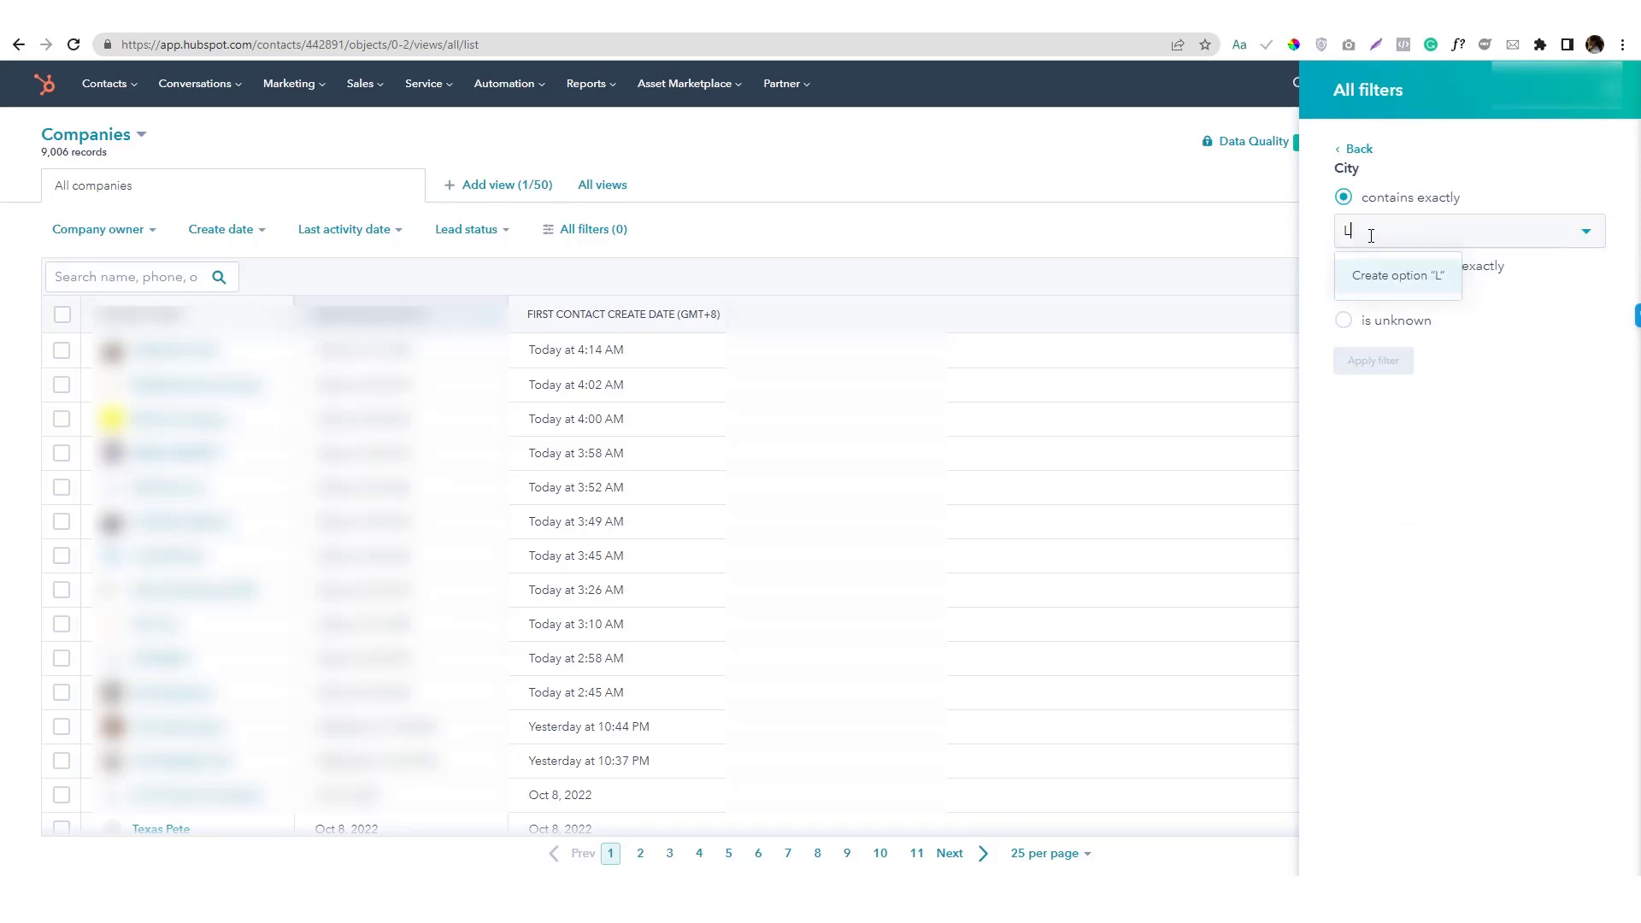
type("os Angeles")
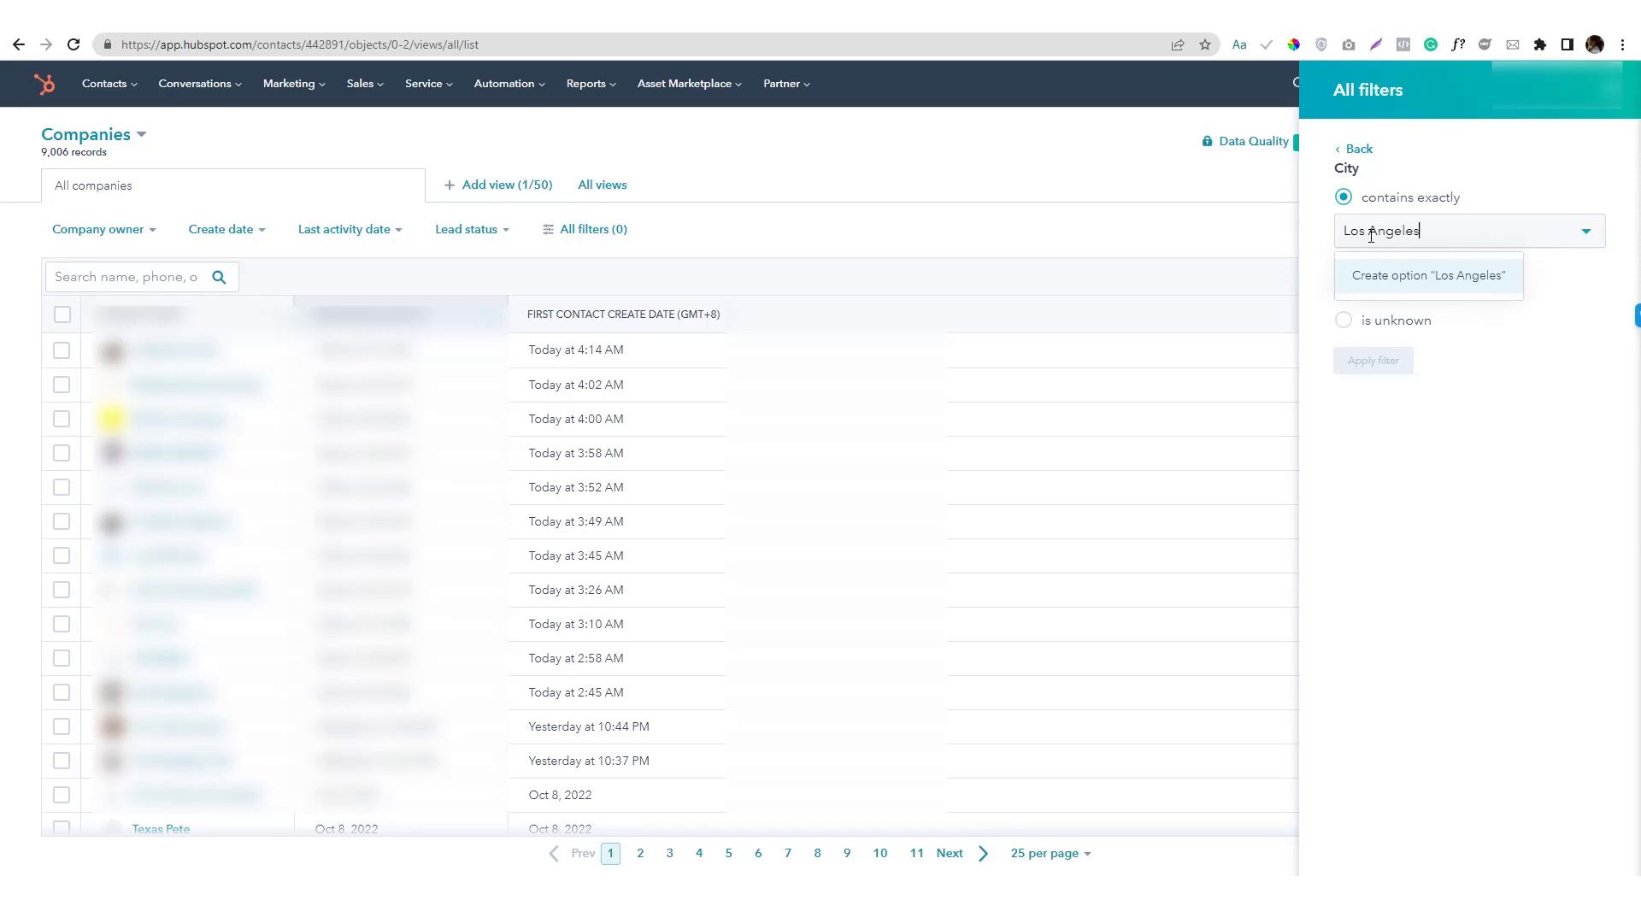
key("Return")
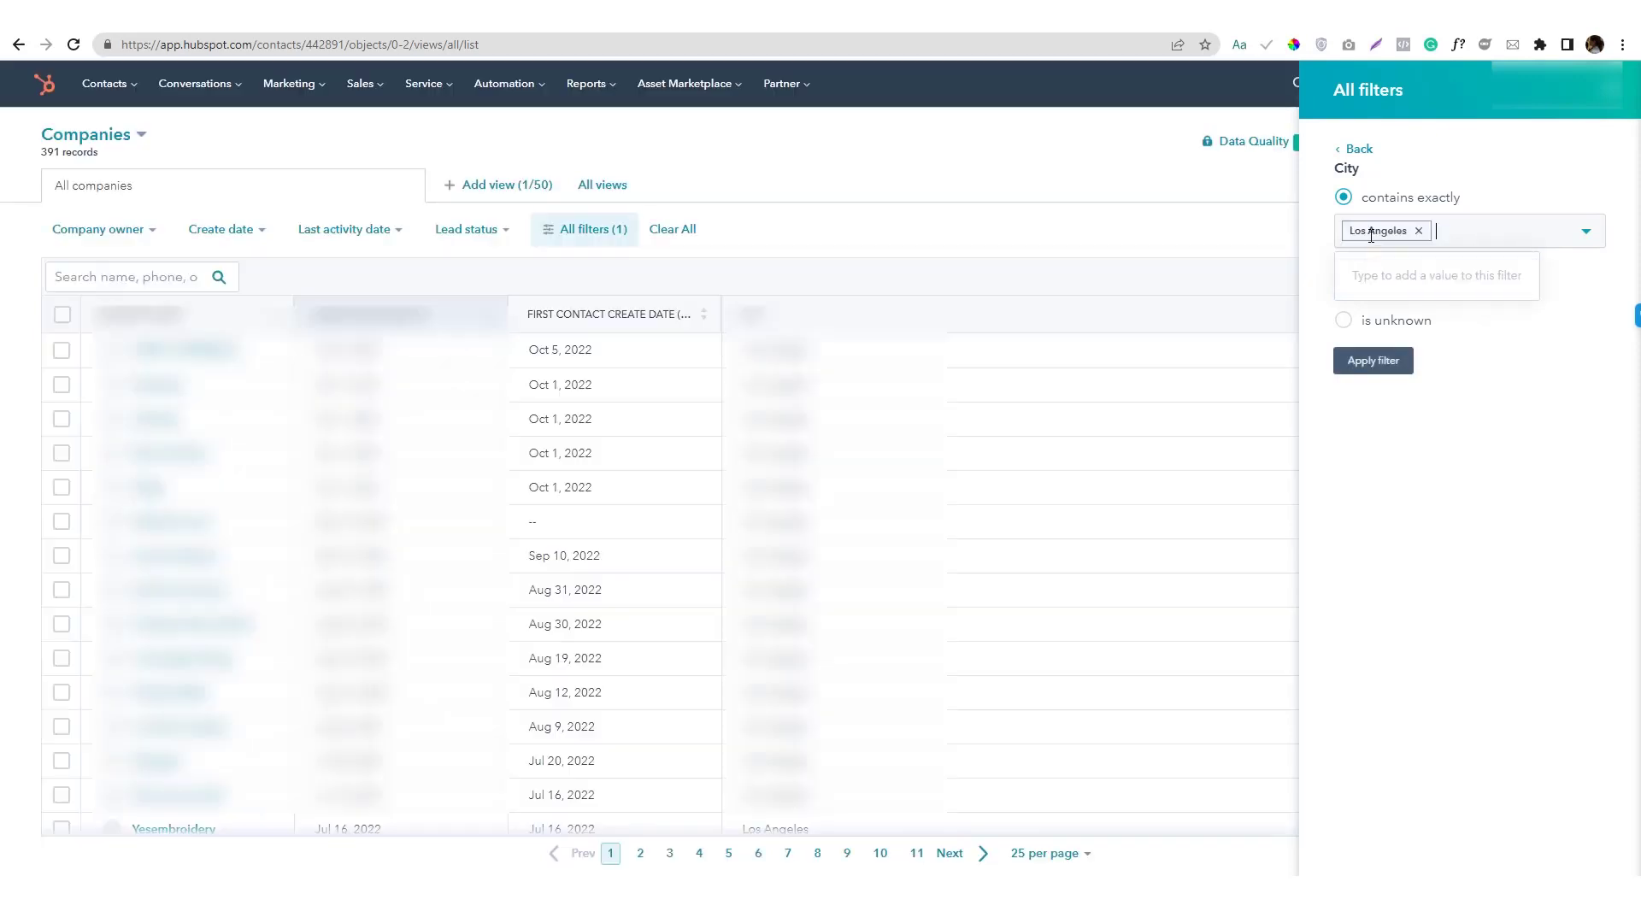
left_click(1372, 360)
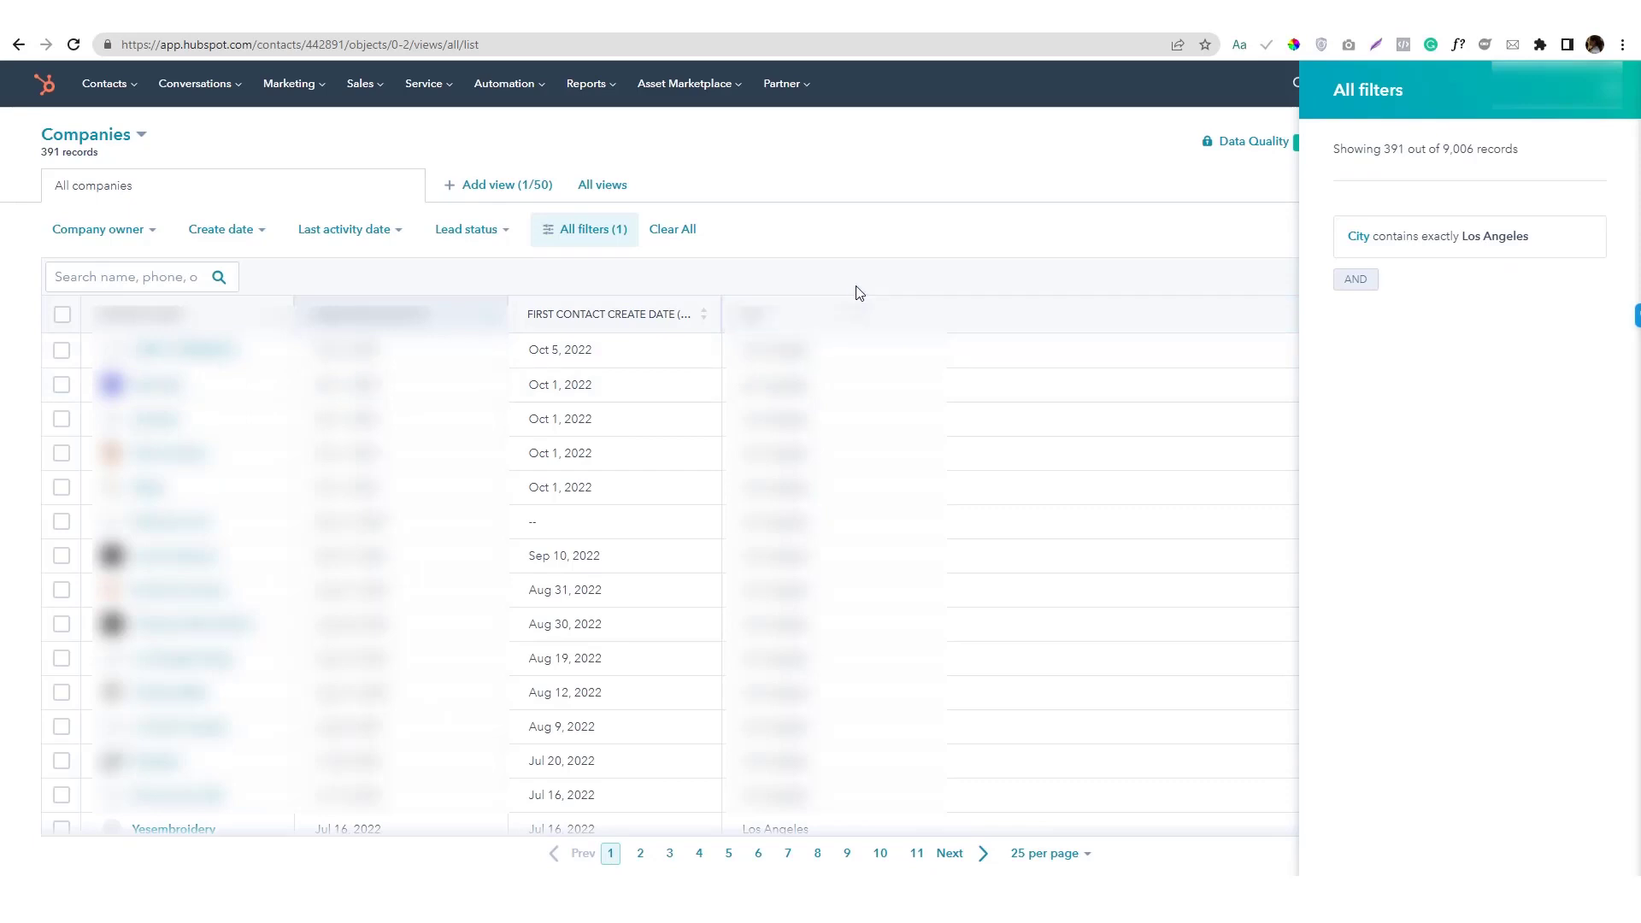
Step: Check the City filter's edit options and remove the filter from the companies list
left_click(1505, 253)
left_click(1416, 235)
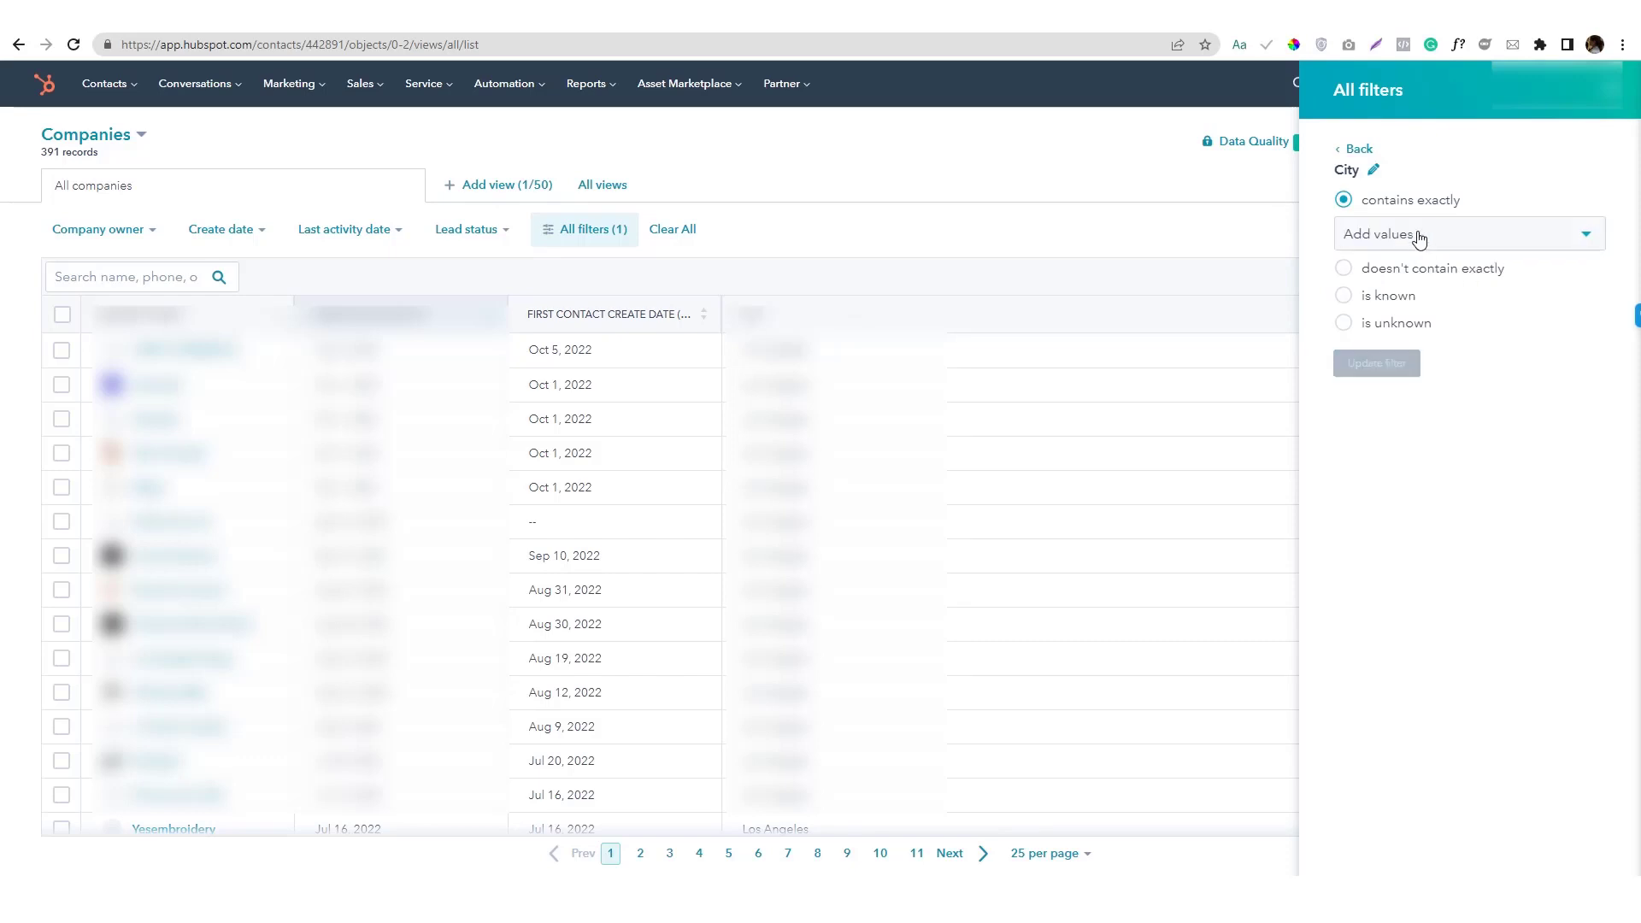
left_click(1357, 151)
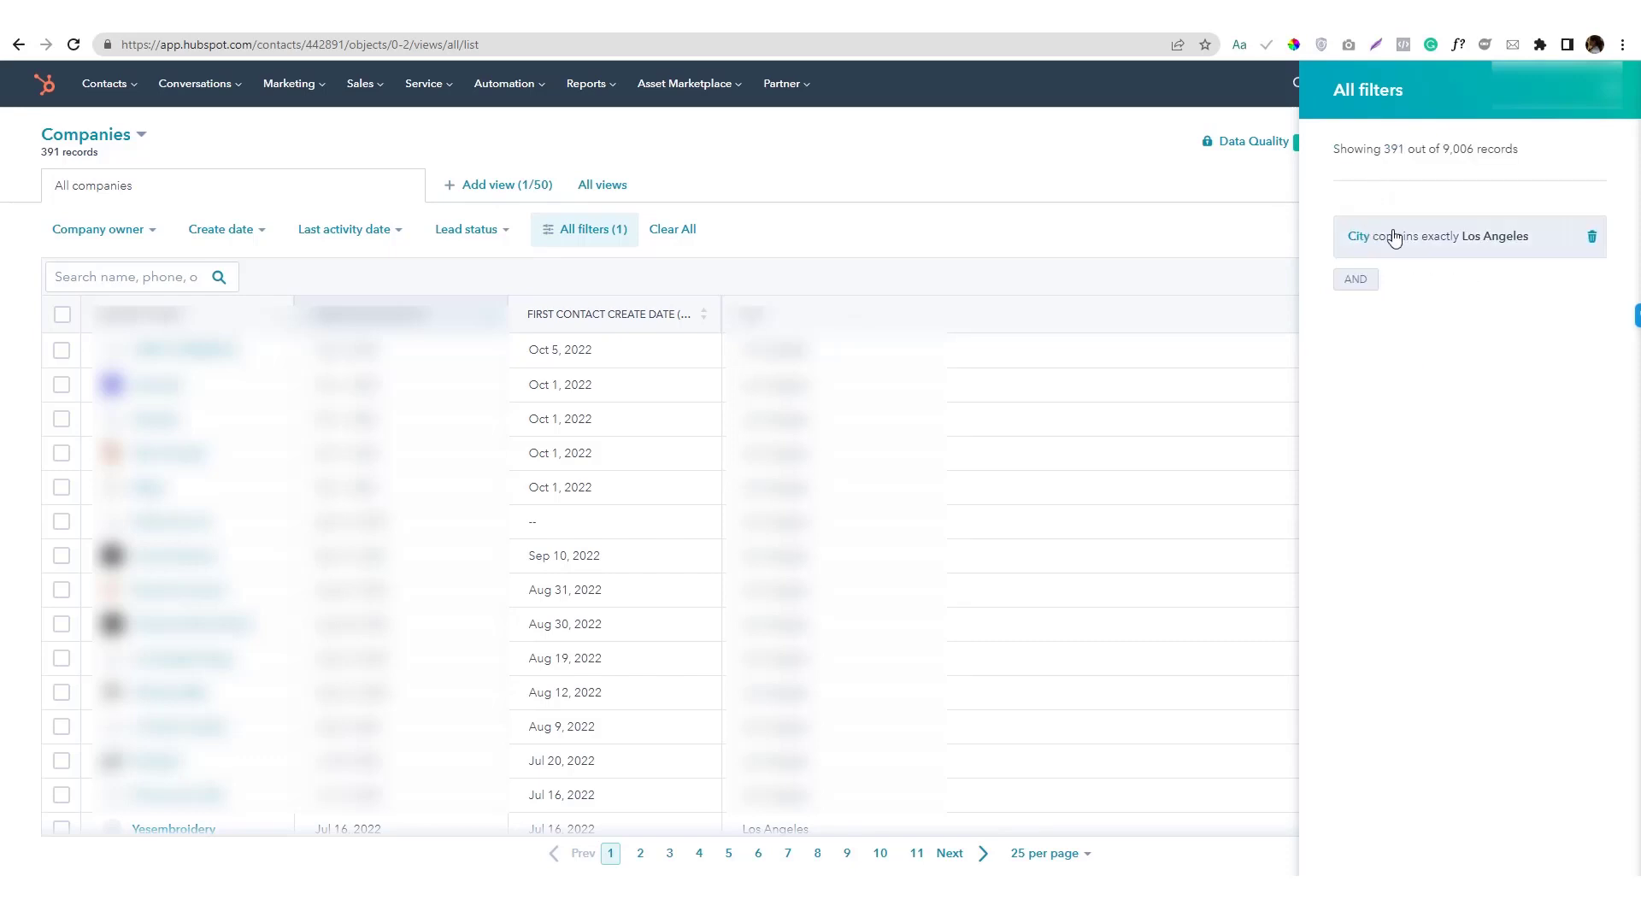
left_click(1592, 237)
Step: Filter the companies by Country/Region containing exactly "Philippines"
left_click(1363, 240)
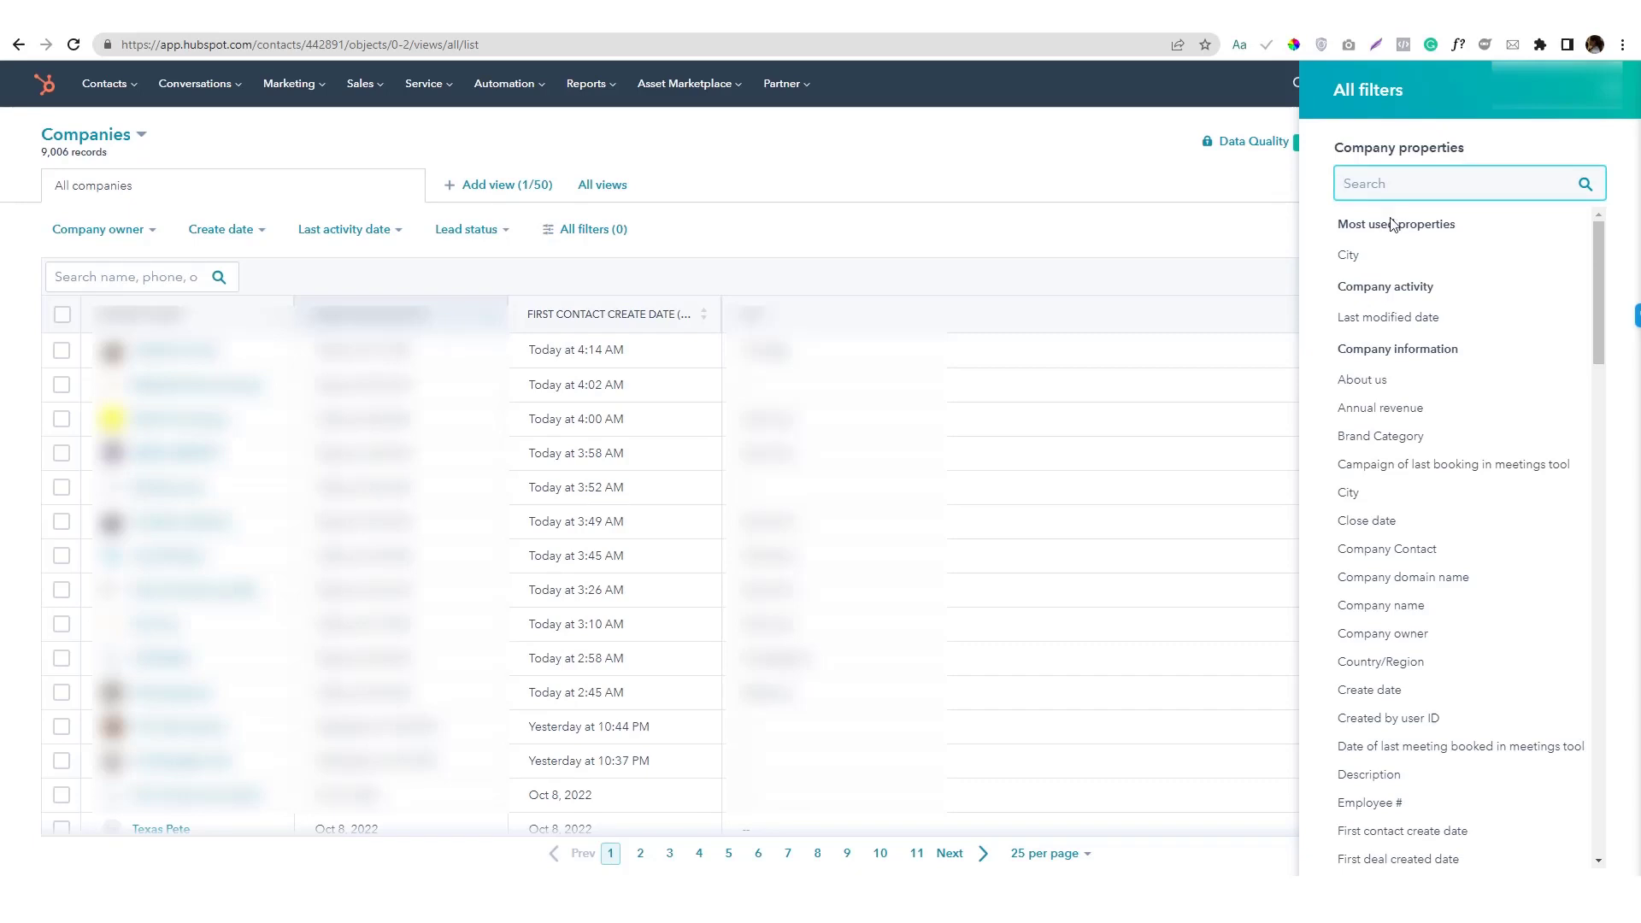
type("countr")
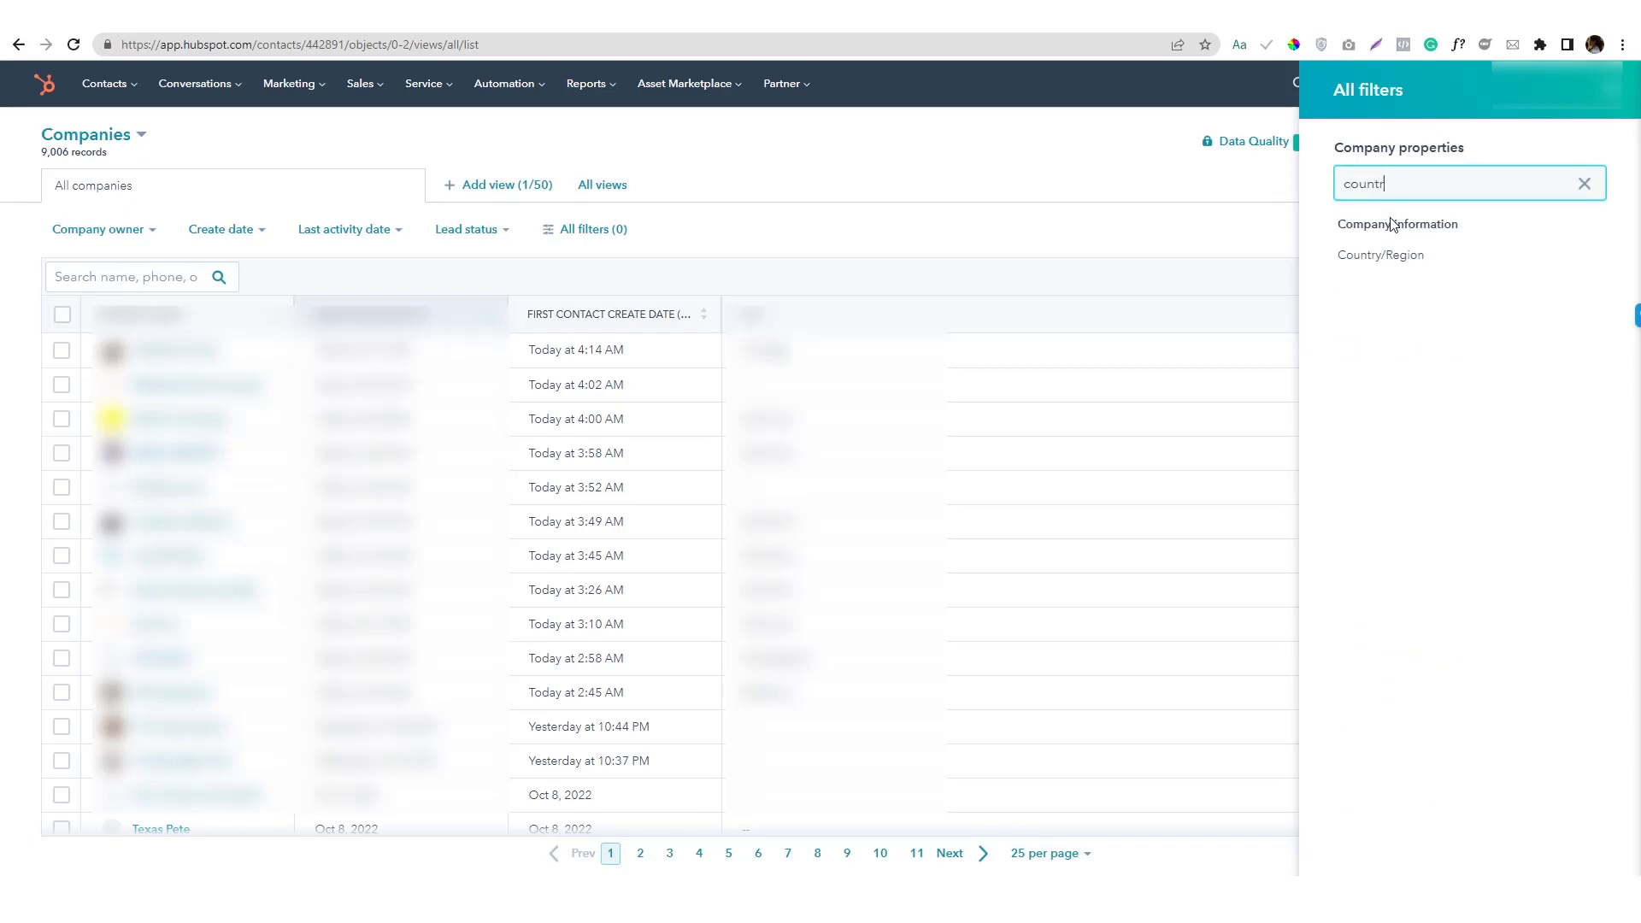
left_click(1371, 256)
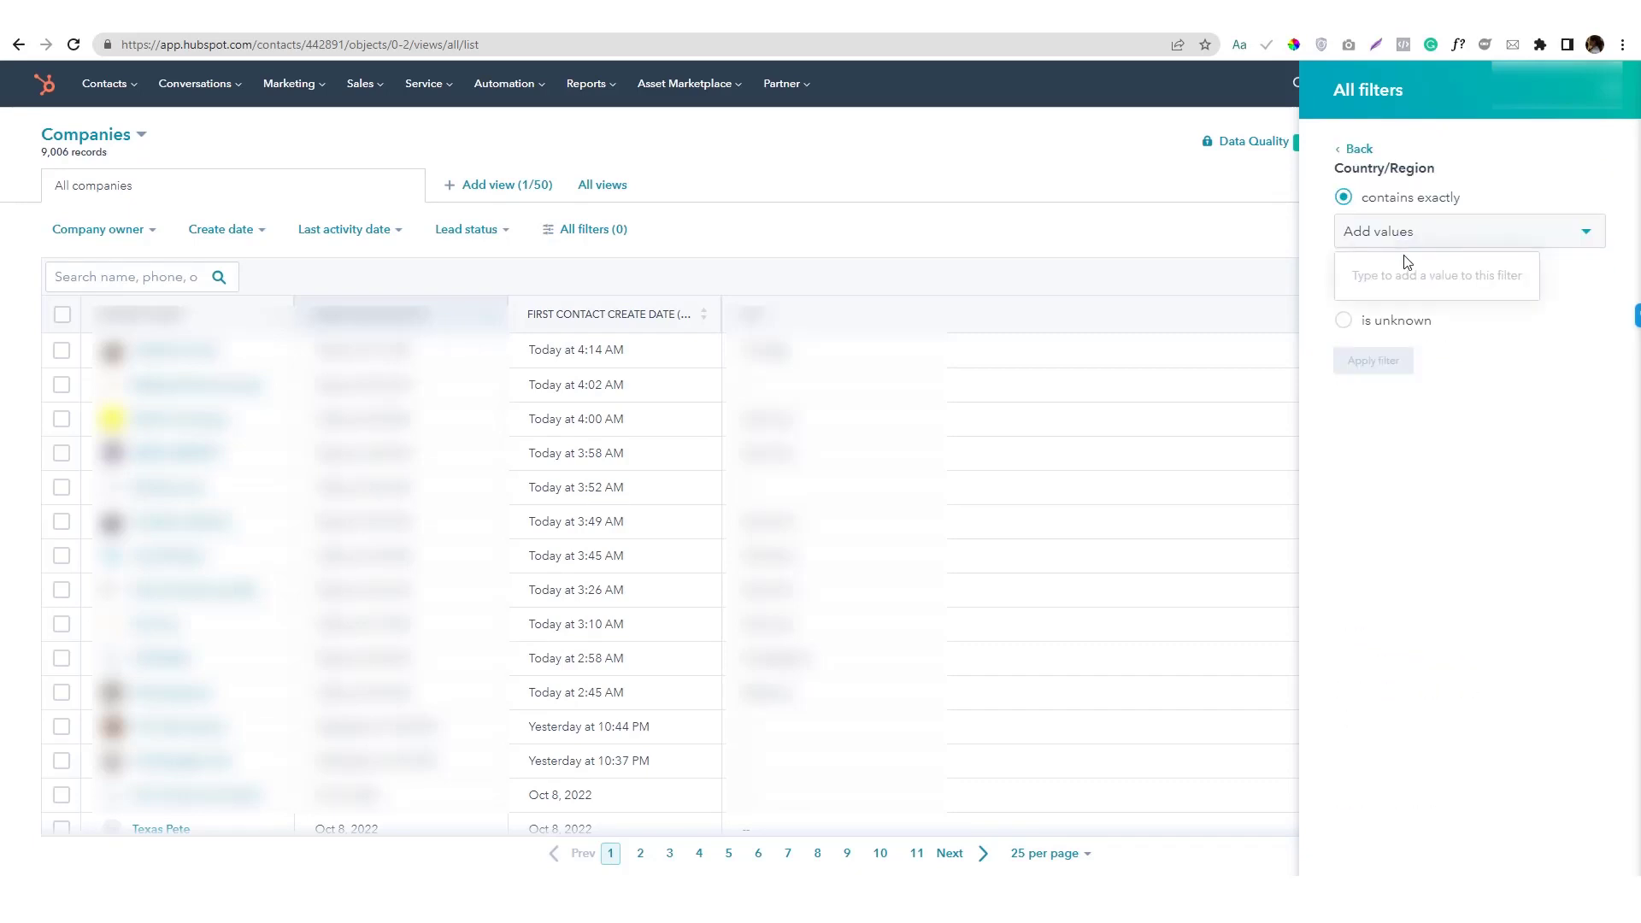
type("Philipp")
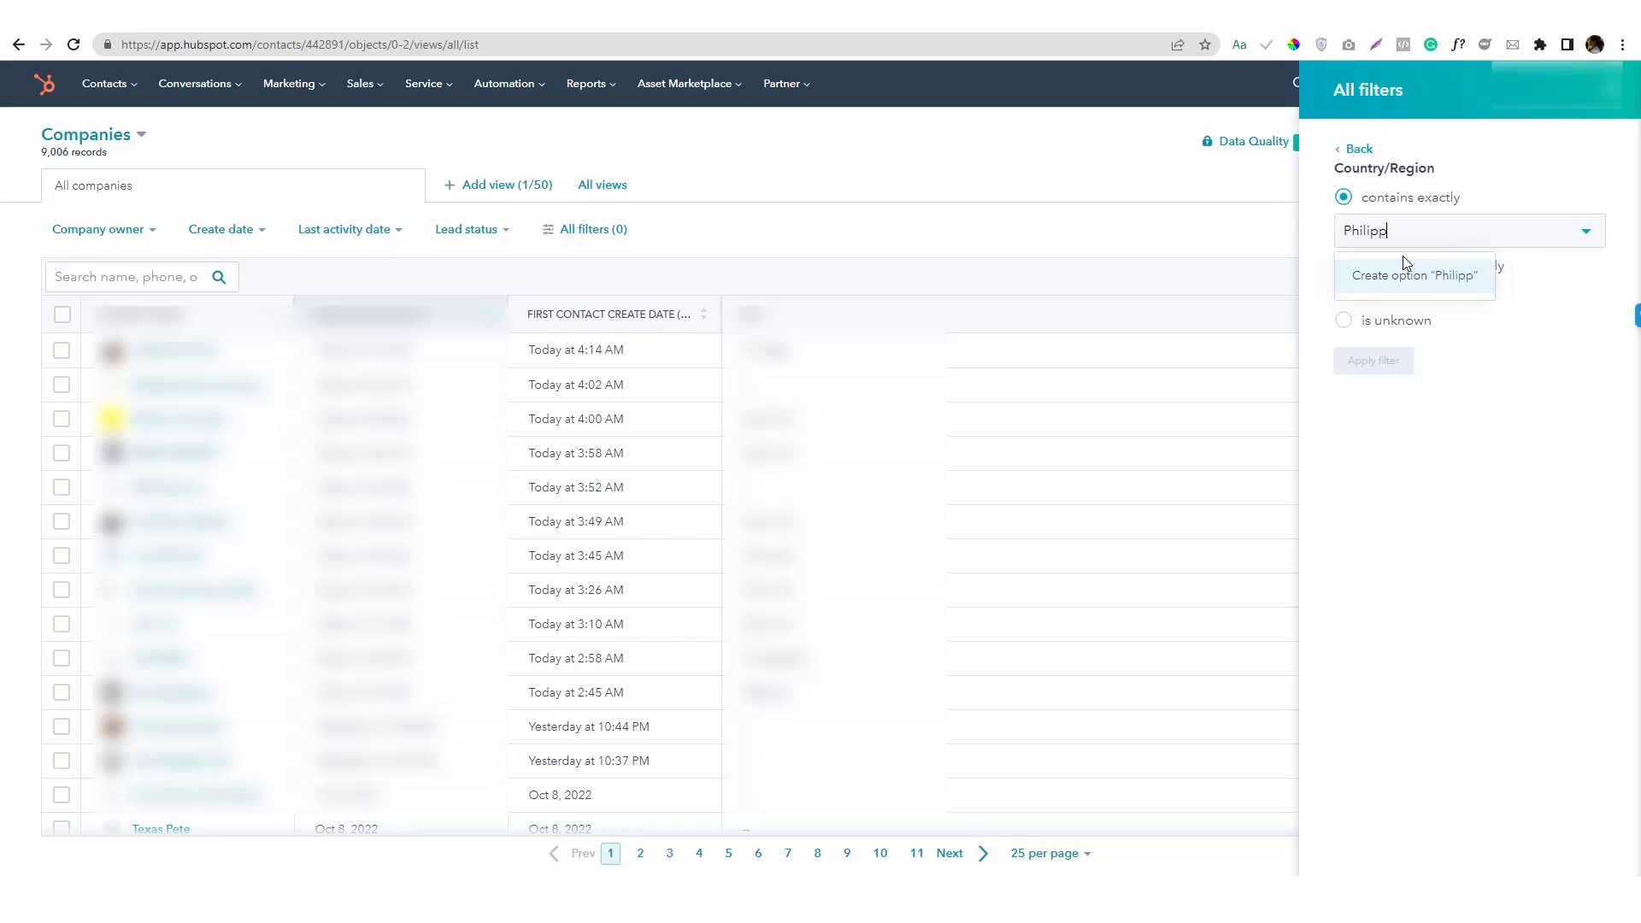
type("ines")
left_click(1404, 266)
left_click(1393, 368)
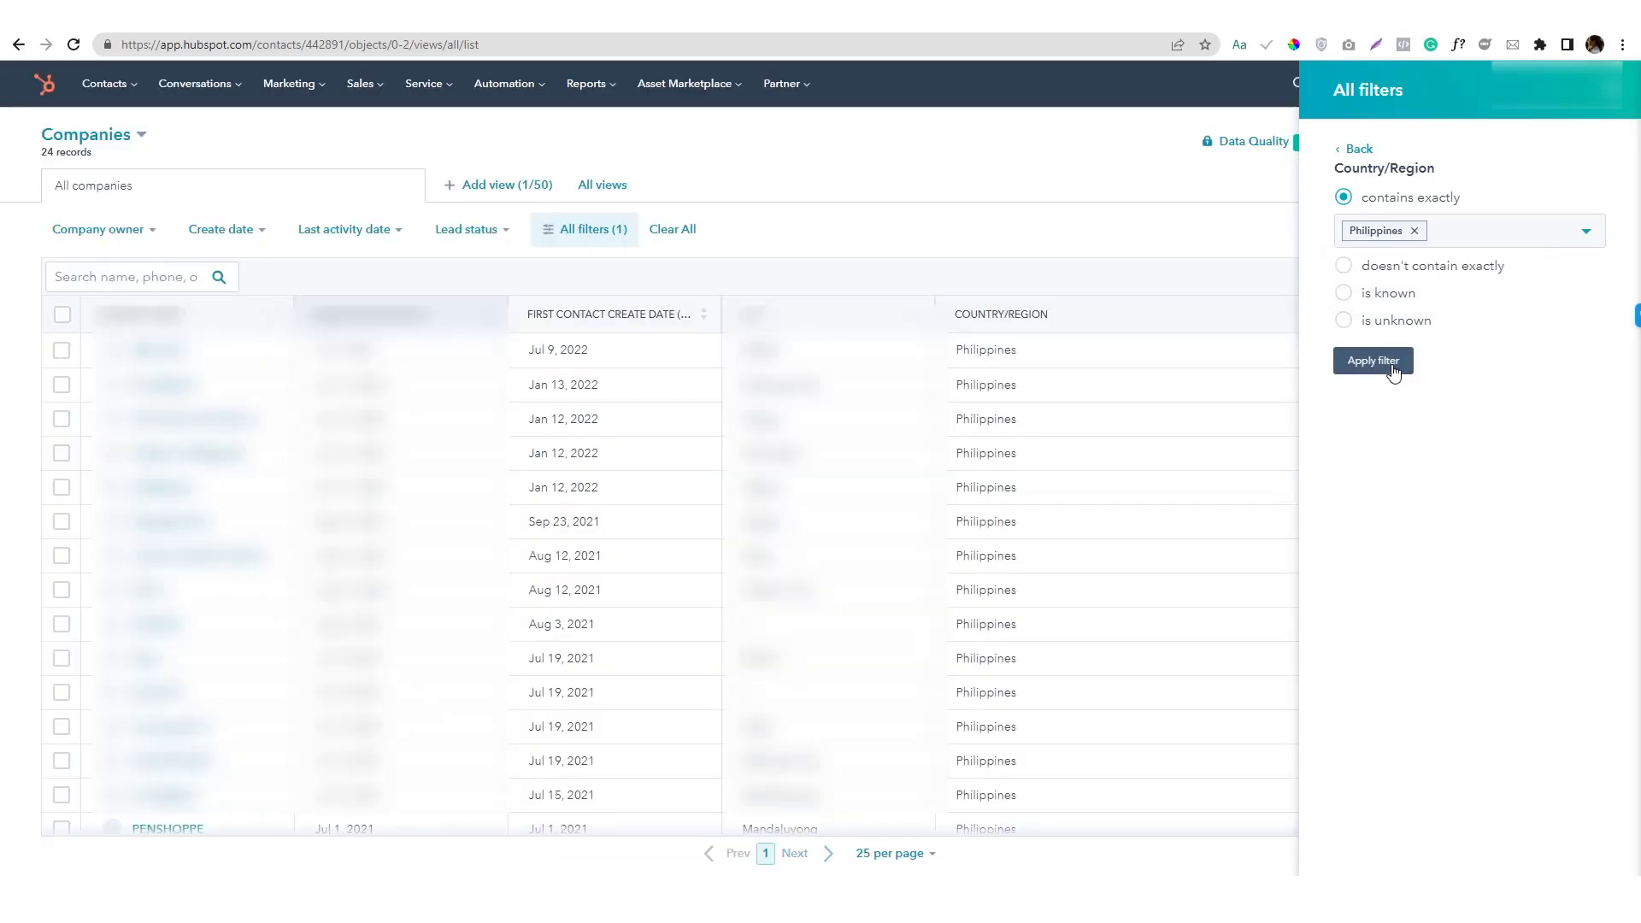
left_click(1374, 361)
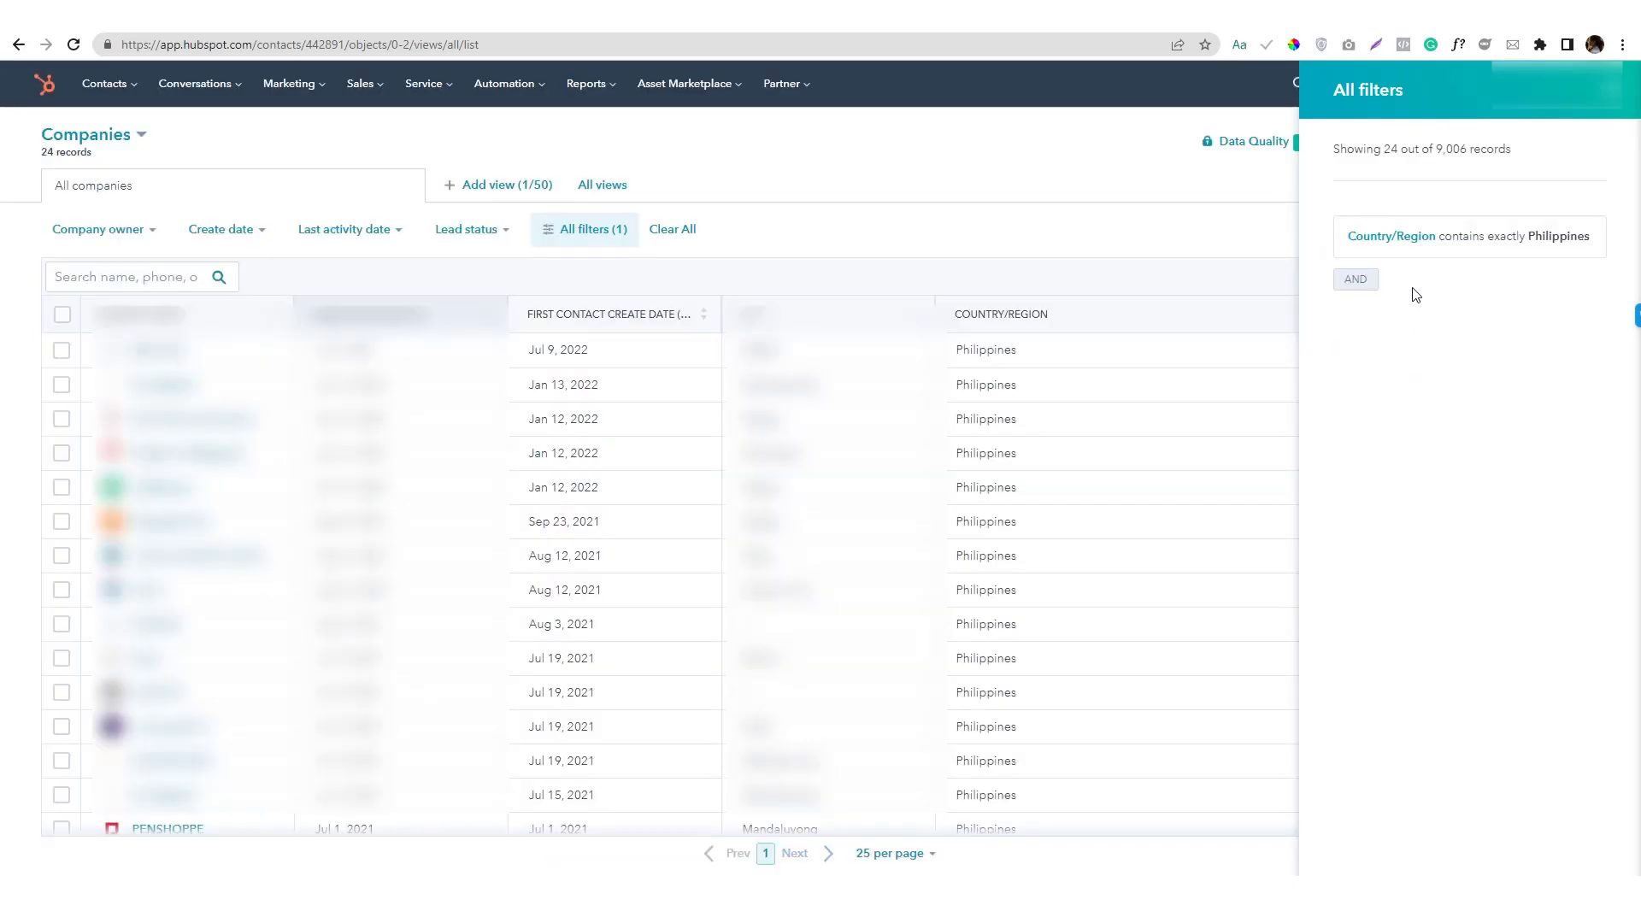